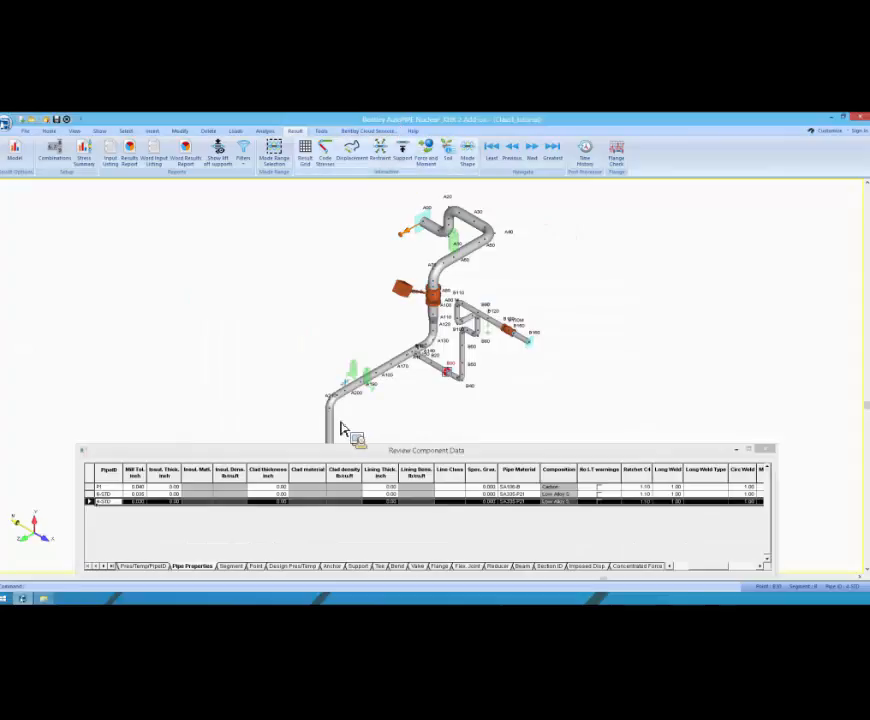
# Step: Run all analyses on the piping model
pyautogui.click(355, 450)
pyautogui.moveTo(363, 445)
pyautogui.mouseDown()
pyautogui.moveTo(338, 411)
pyautogui.moveTo(370, 437)
pyautogui.mouseUp()
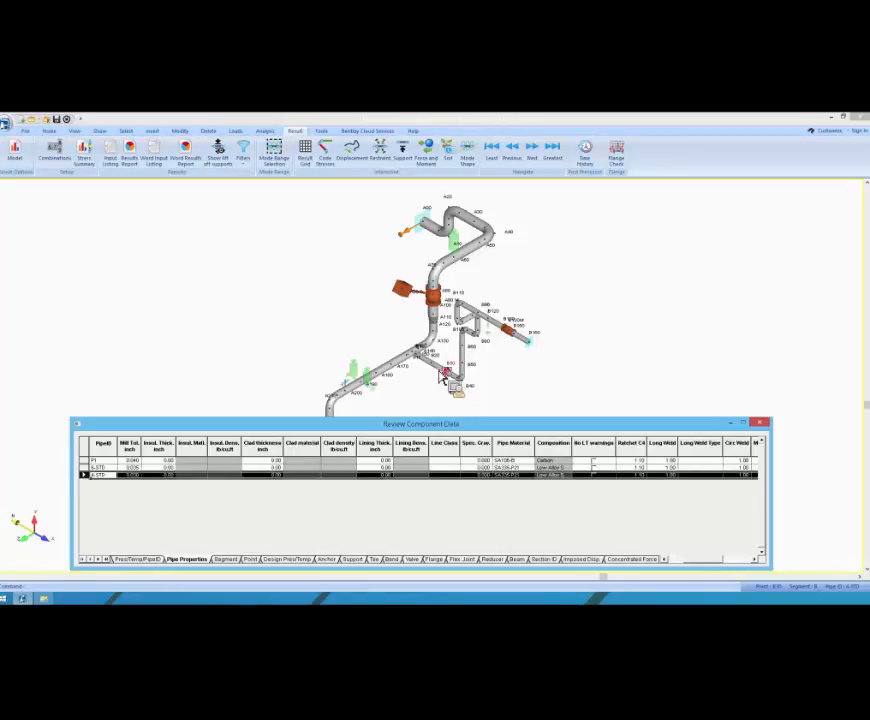
pyautogui.click(264, 131)
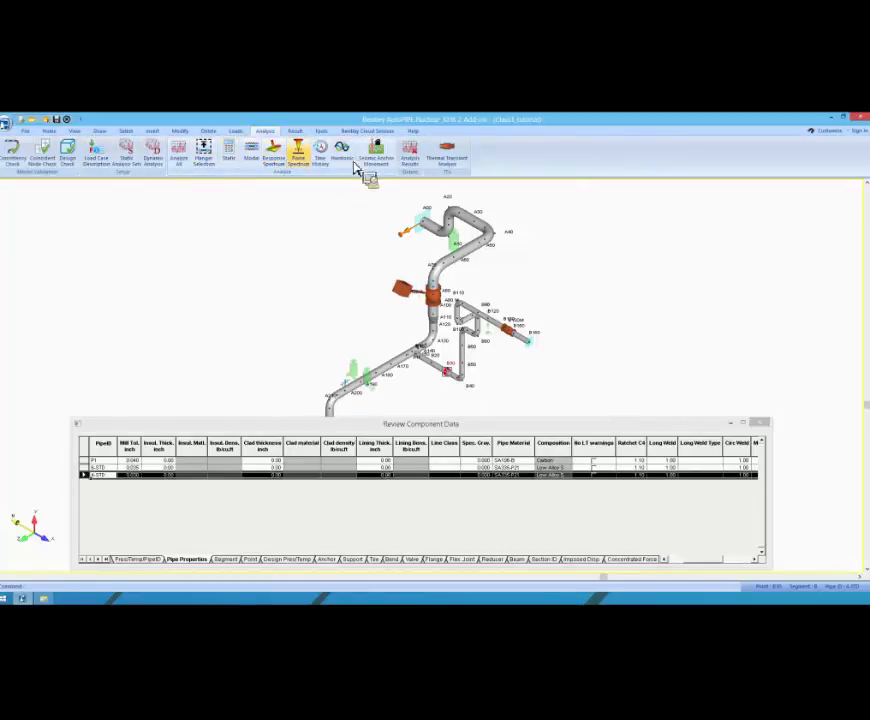
pyautogui.click(188, 160)
pyautogui.click(420, 404)
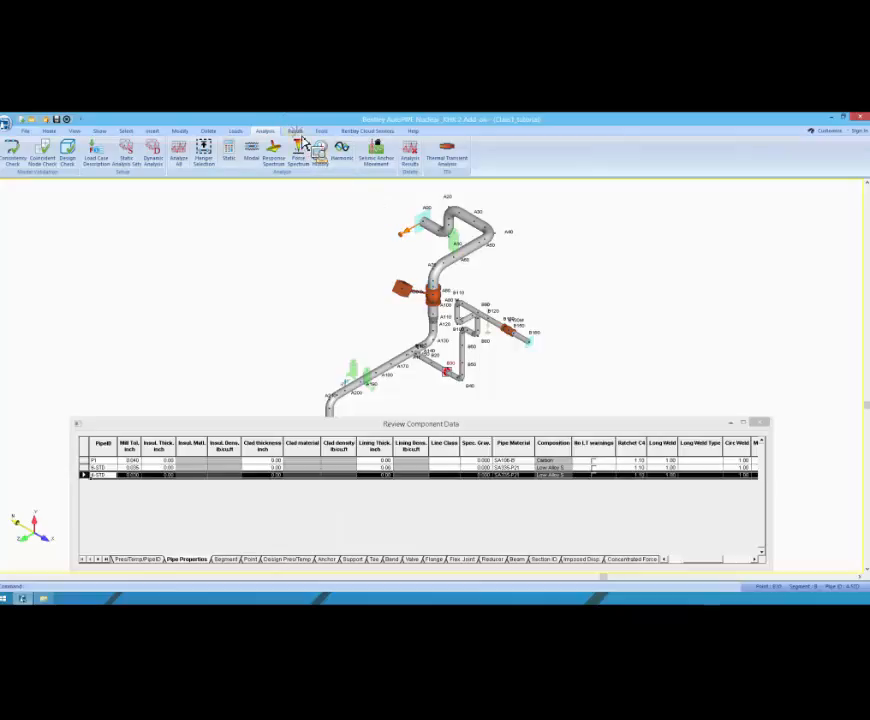
# Step: Start the Flange Check and enlarge the Flange Analysis window for easier reading
pyautogui.click(296, 131)
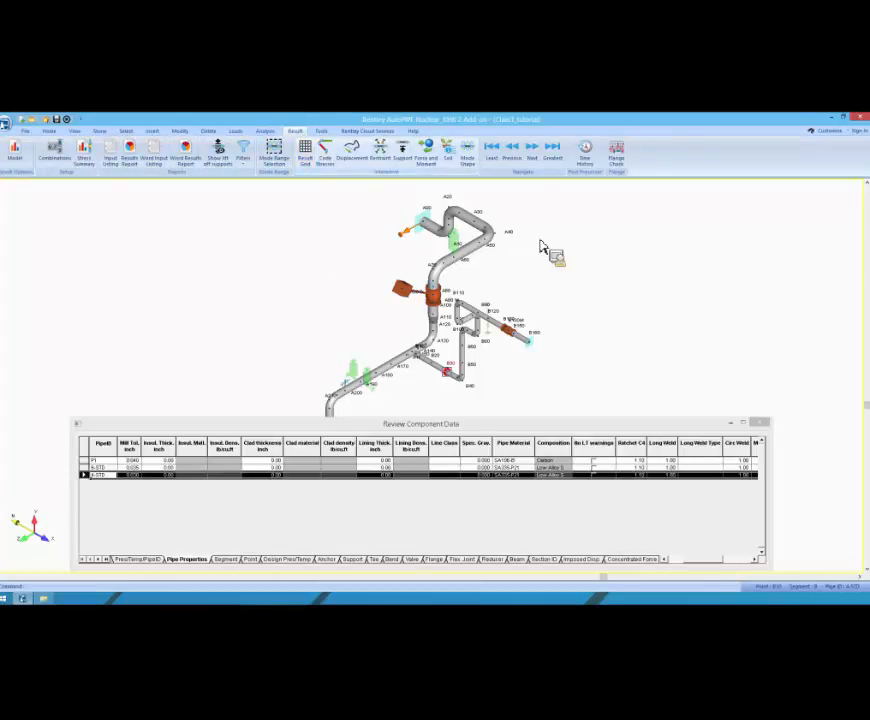
pyautogui.click(617, 160)
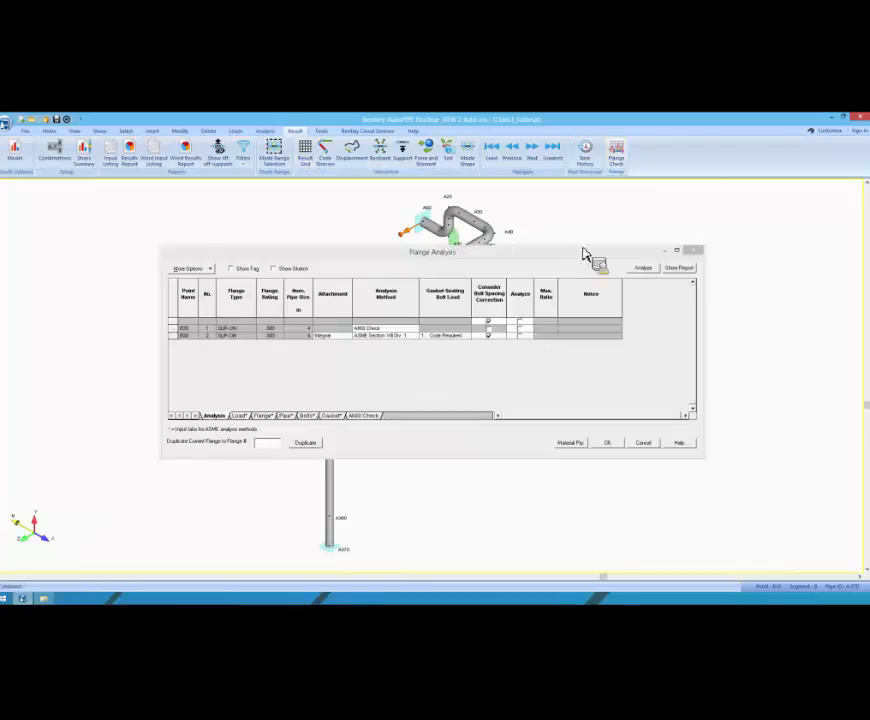
pyautogui.moveTo(705, 459); pyautogui.dragTo(741, 501)
pyautogui.moveTo(443, 268); pyautogui.dragTo(470, 312)
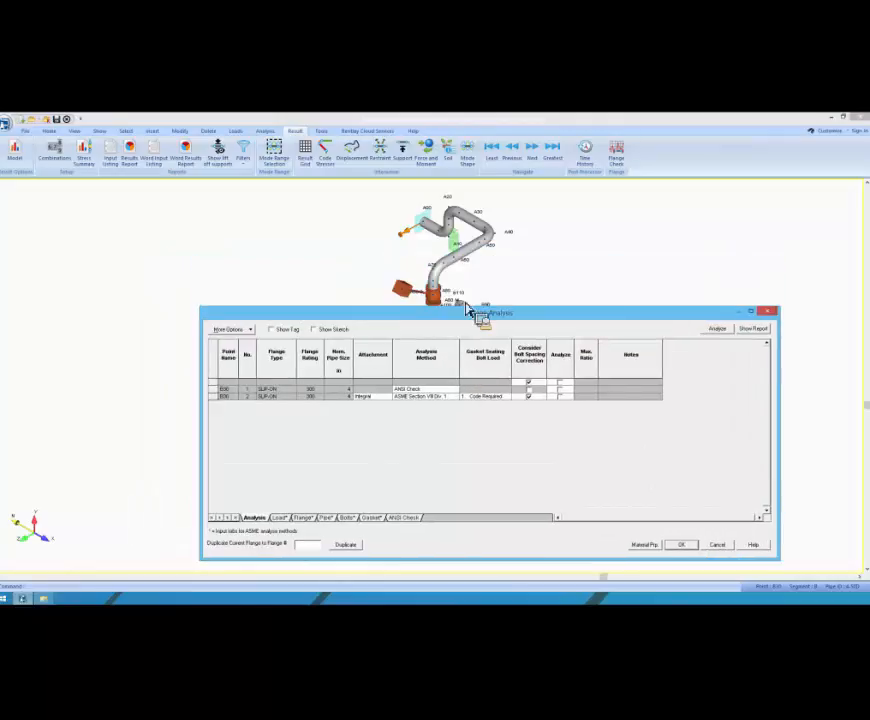
pyautogui.moveTo(397, 316); pyautogui.dragTo(476, 318)
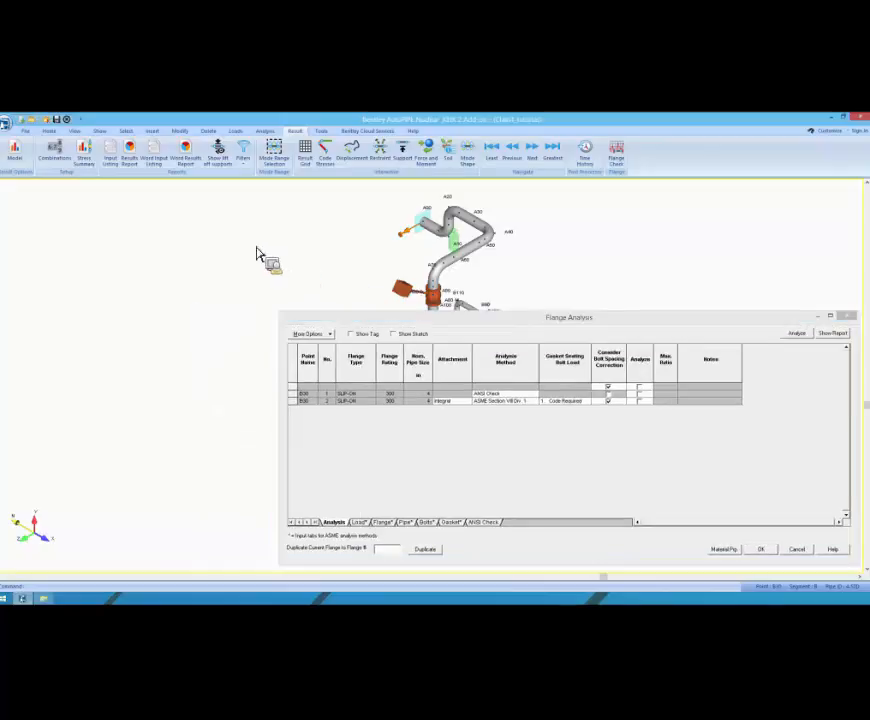
# Step: Locate the two slip-on flanges at point B30 in the model by selecting each one in the flange analysis list
pyautogui.scroll(-5, 203, 238)
pyautogui.scroll(1, 322, 247)
pyautogui.scroll(4, 316, 237)
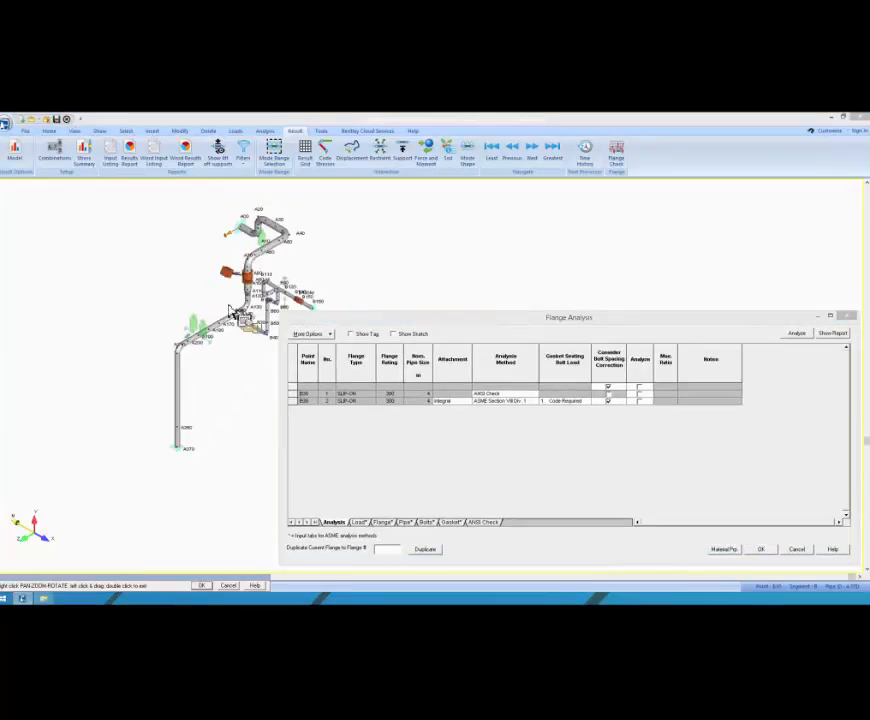
pyautogui.scroll(2, 263, 263)
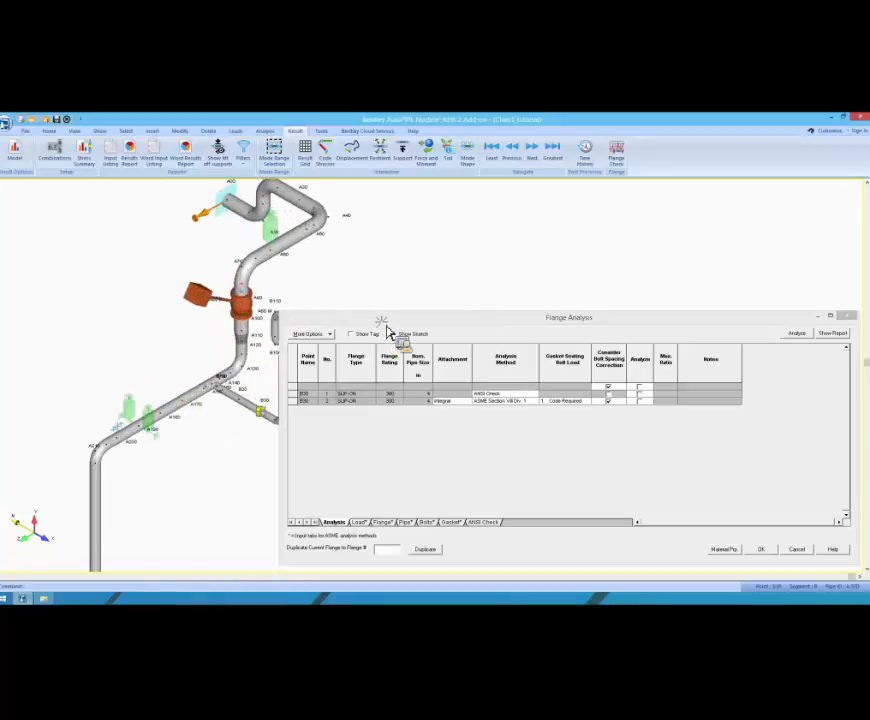
pyautogui.moveTo(407, 320); pyautogui.dragTo(508, 250)
pyautogui.click(334, 304)
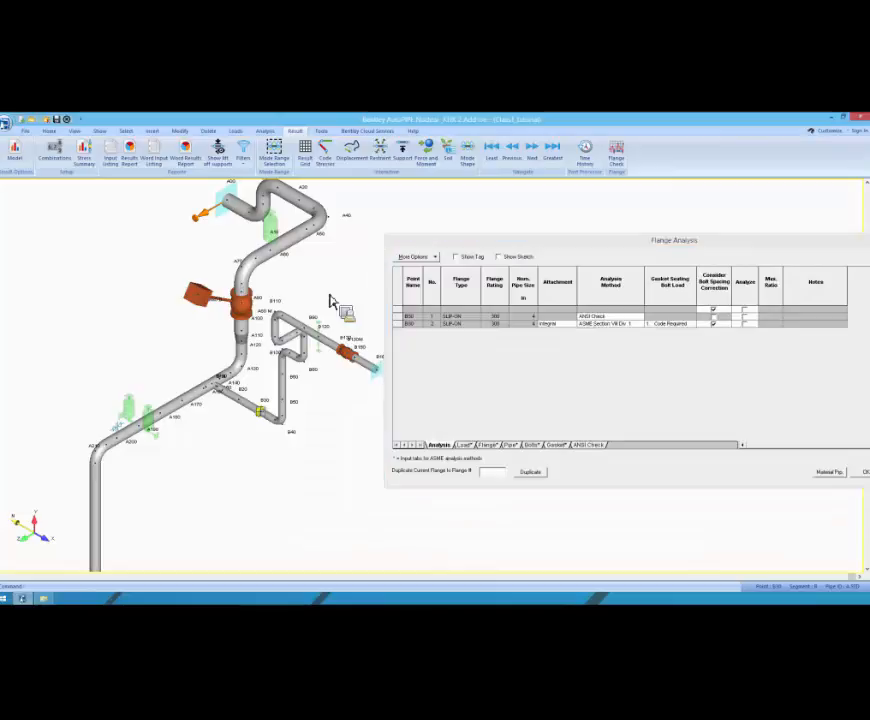
pyautogui.click(482, 270)
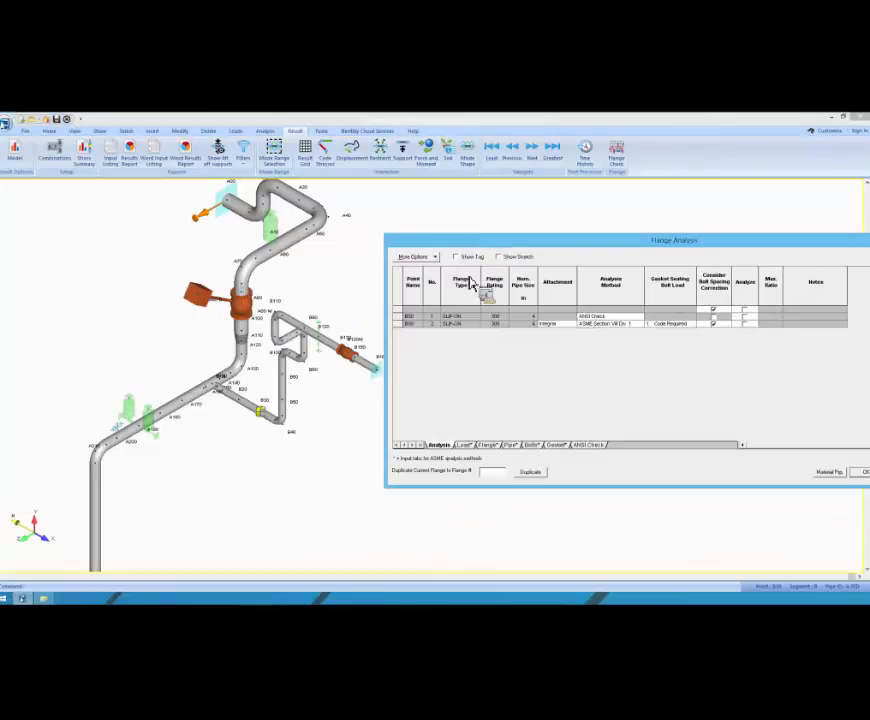
pyautogui.click(402, 318)
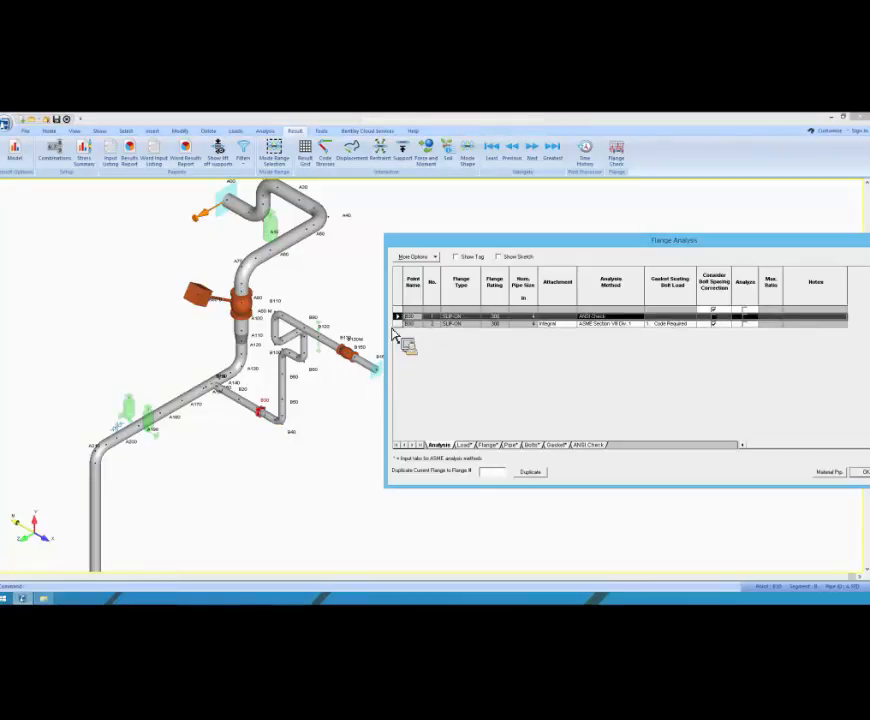
pyautogui.click(272, 416)
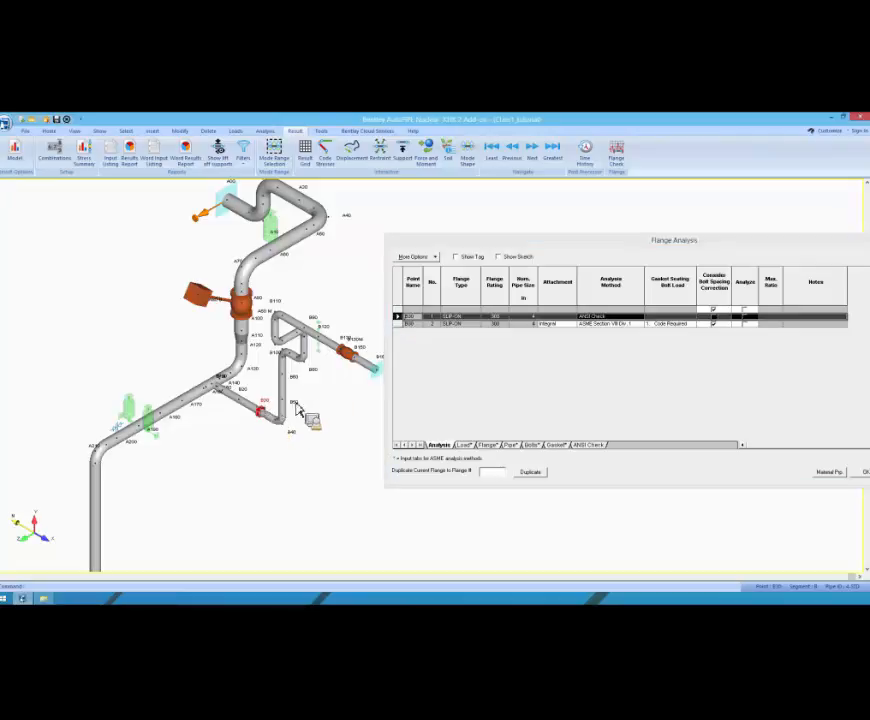
pyautogui.click(403, 330)
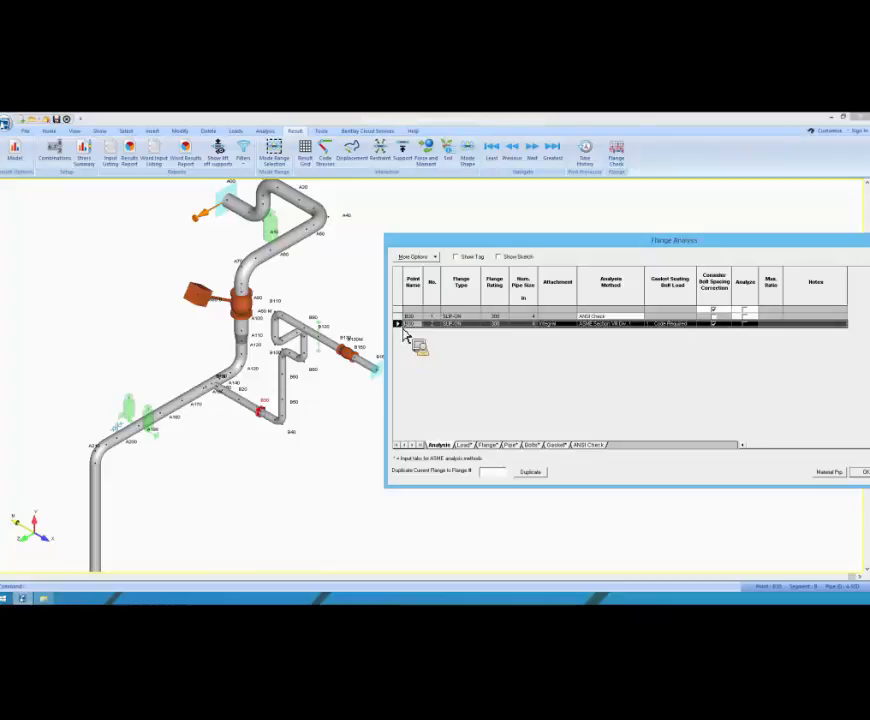
# Step: Inspect the properties of the second flange at B30 and close them without changes
pyautogui.doubleClick(403, 329)
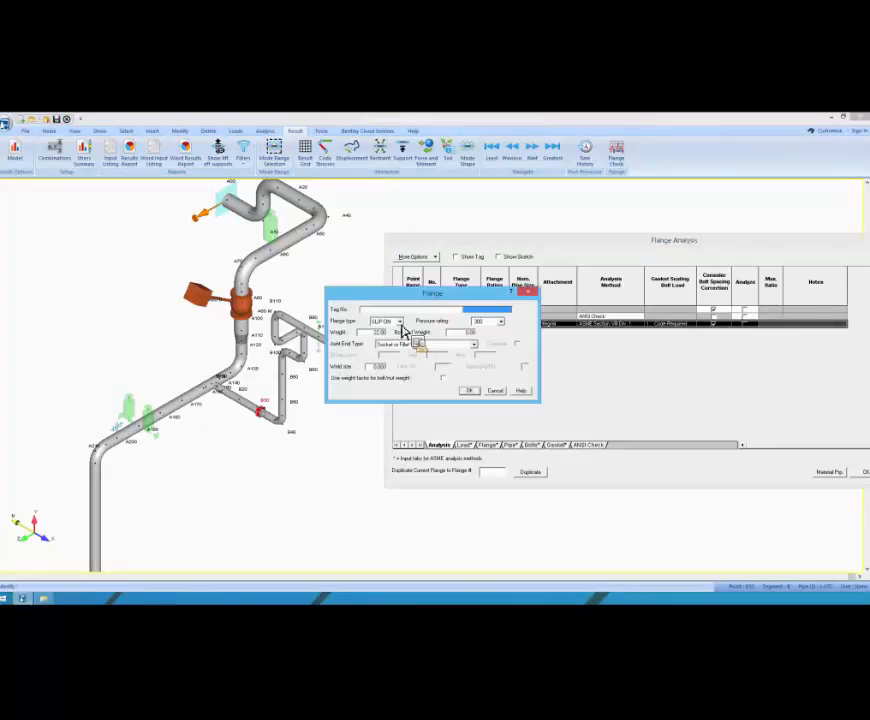
pyautogui.moveTo(398, 295); pyautogui.dragTo(55, 345)
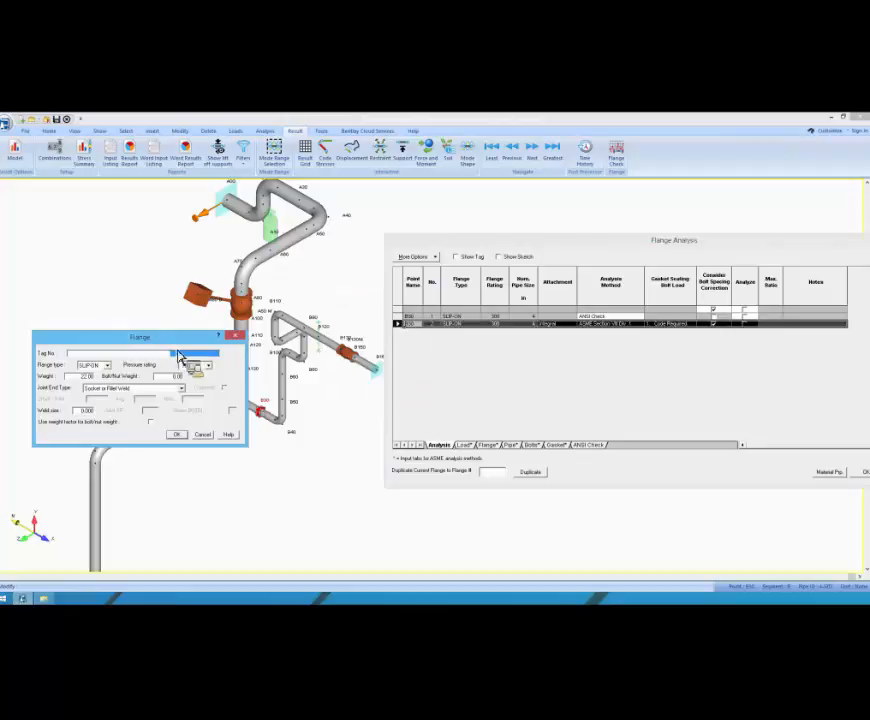
pyautogui.moveTo(174, 342); pyautogui.dragTo(211, 325)
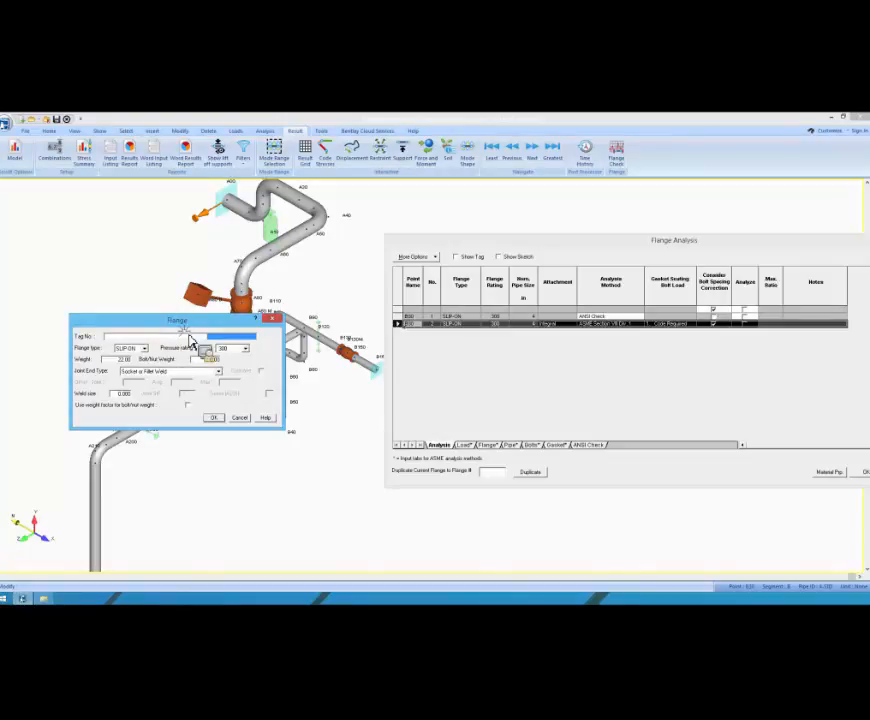
pyautogui.moveTo(200, 321); pyautogui.dragTo(215, 311)
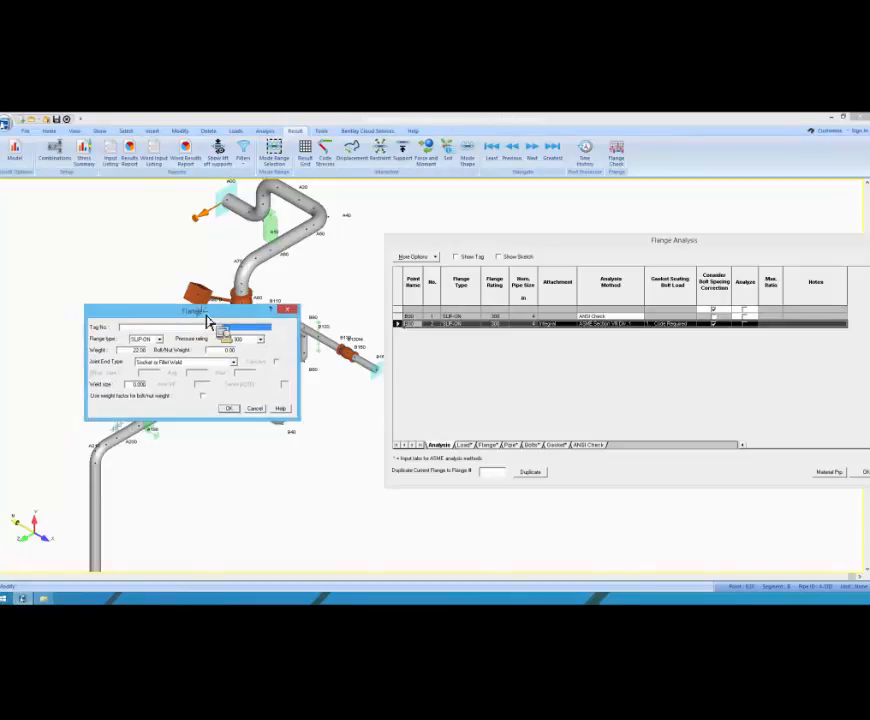
pyautogui.click(261, 413)
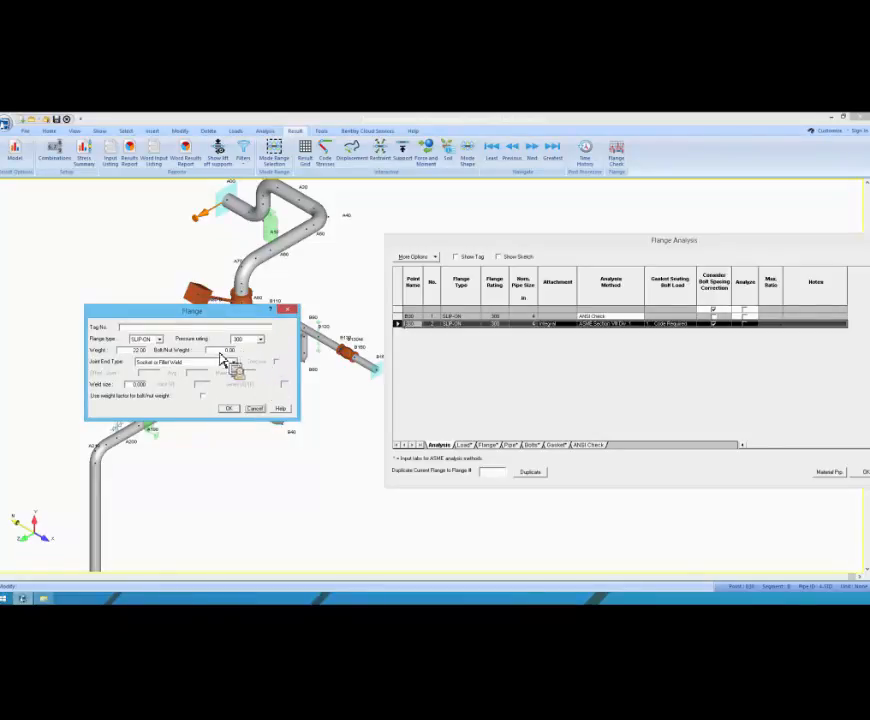
pyautogui.click(255, 409)
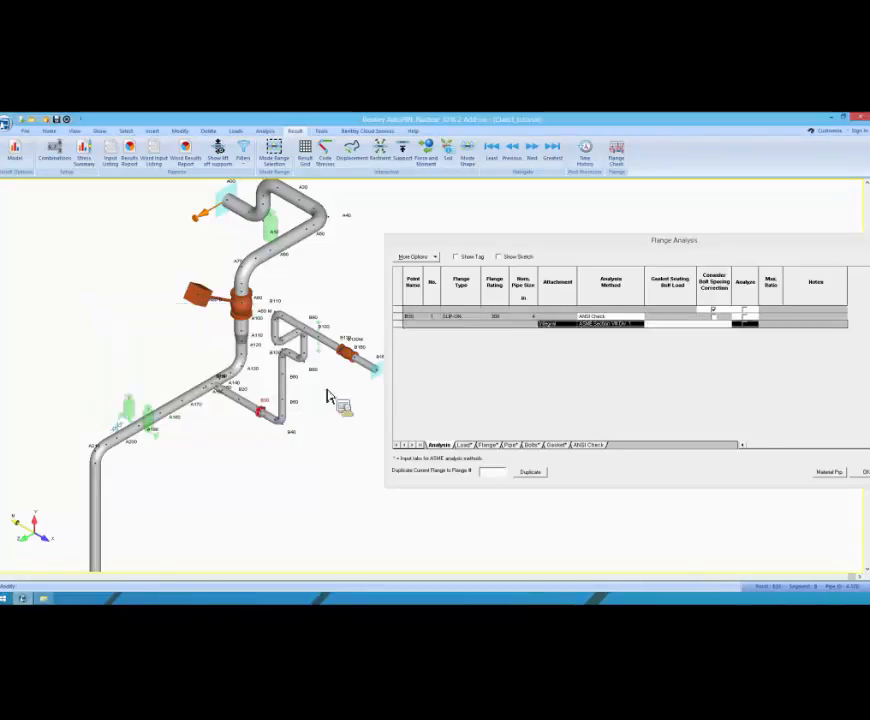
# Step: Hide duplicate flanges in the flange analysis list
pyautogui.moveTo(476, 261); pyautogui.dragTo(588, 267)
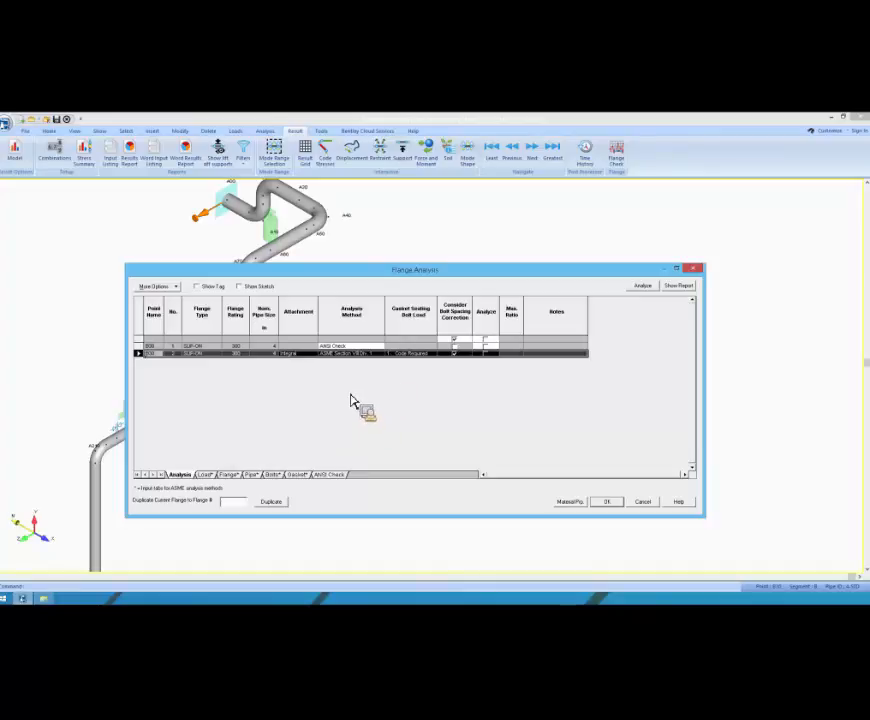
pyautogui.click(180, 287)
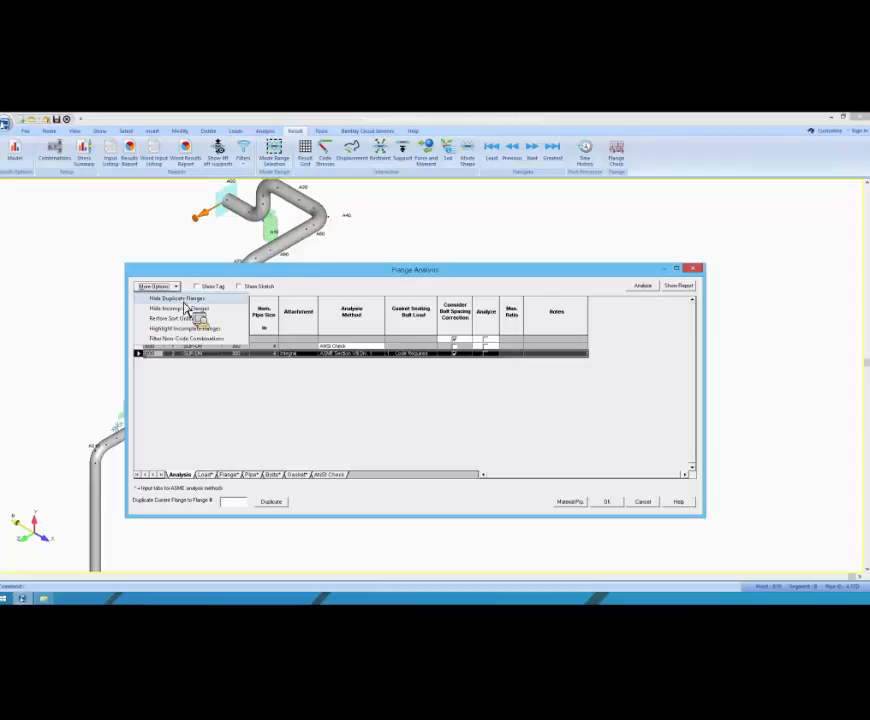
pyautogui.moveTo(244, 272); pyautogui.dragTo(520, 365)
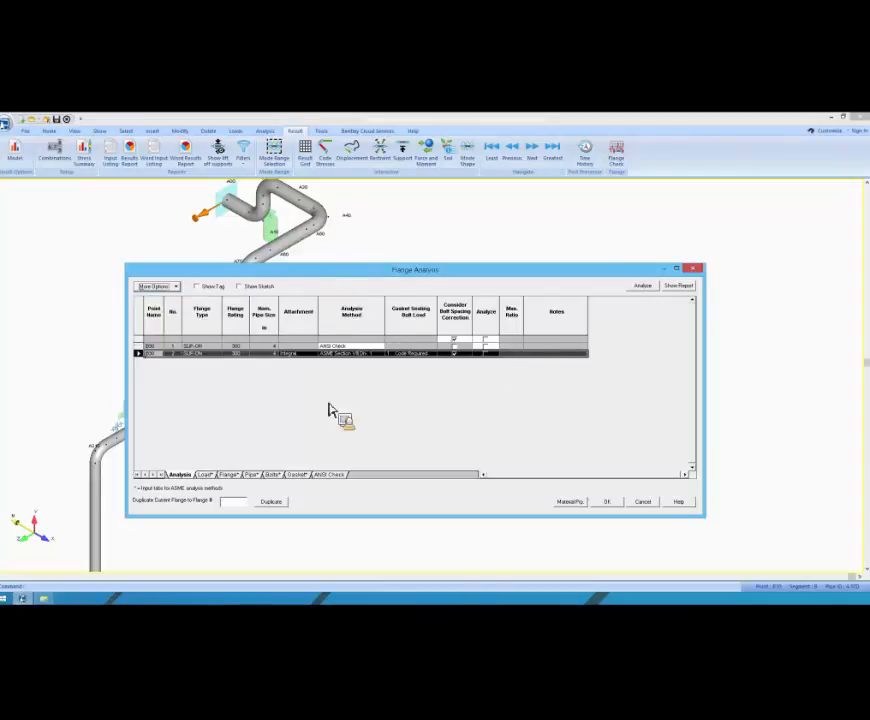
pyautogui.moveTo(456, 365); pyautogui.dragTo(245, 240)
pyautogui.click(230, 251)
pyautogui.click(249, 273)
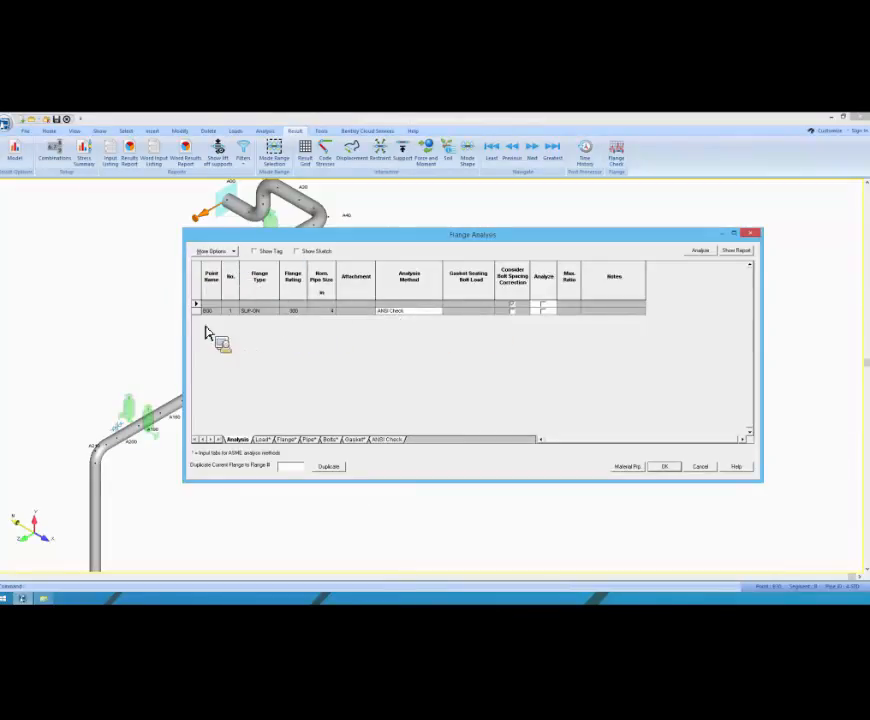
# Step: Review the remaining sorting, highlighting and filtering options for the flange list
pyautogui.moveTo(394, 249); pyautogui.dragTo(487, 284)
pyautogui.click(325, 287)
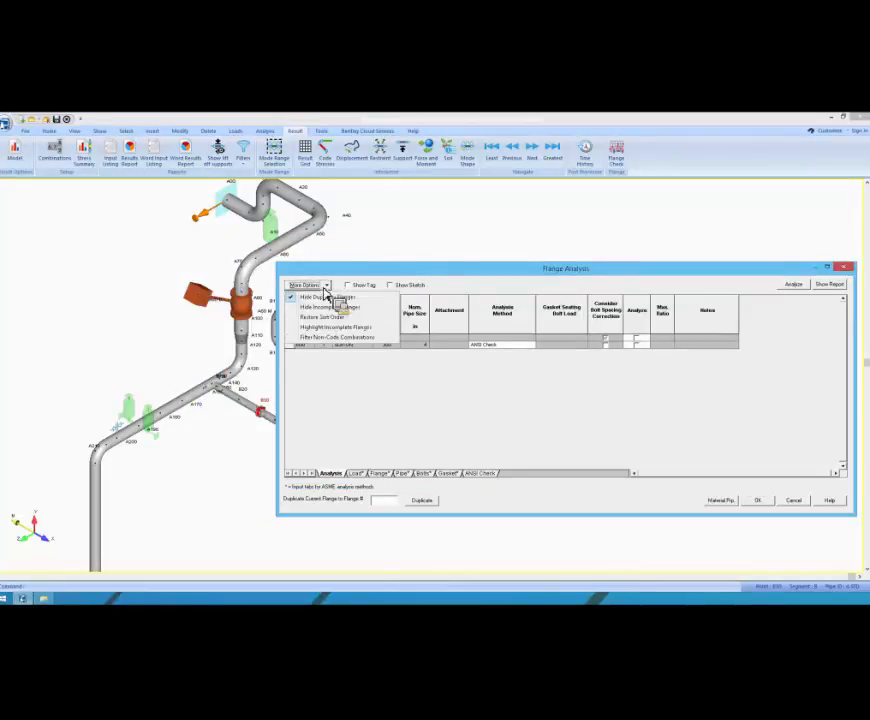
pyautogui.click(300, 336)
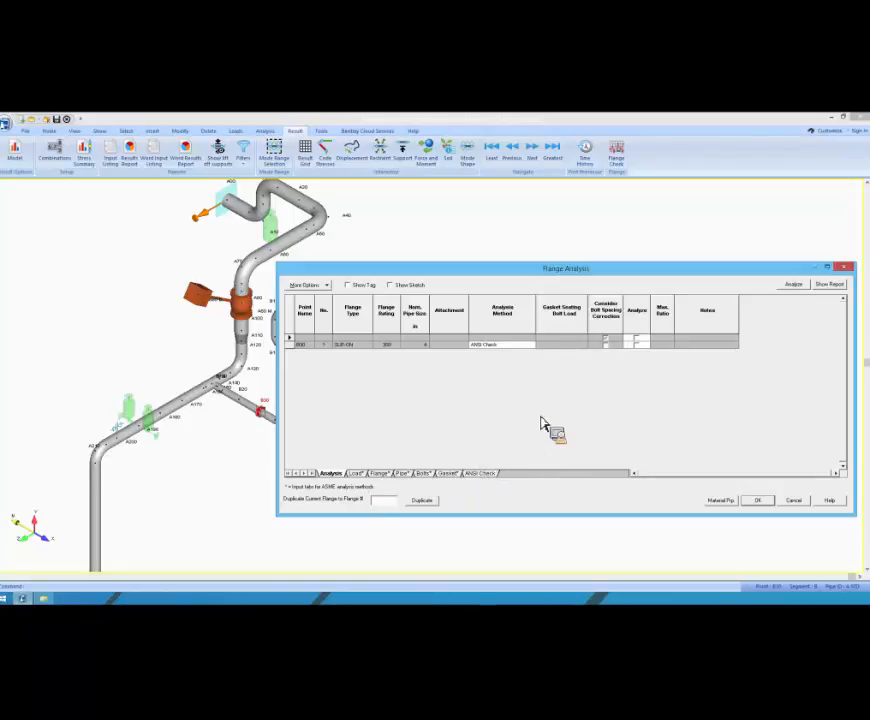
# Step: Choose ANSI Check as the analysis method for the flange at B30
pyautogui.click(534, 346)
pyautogui.click(533, 345)
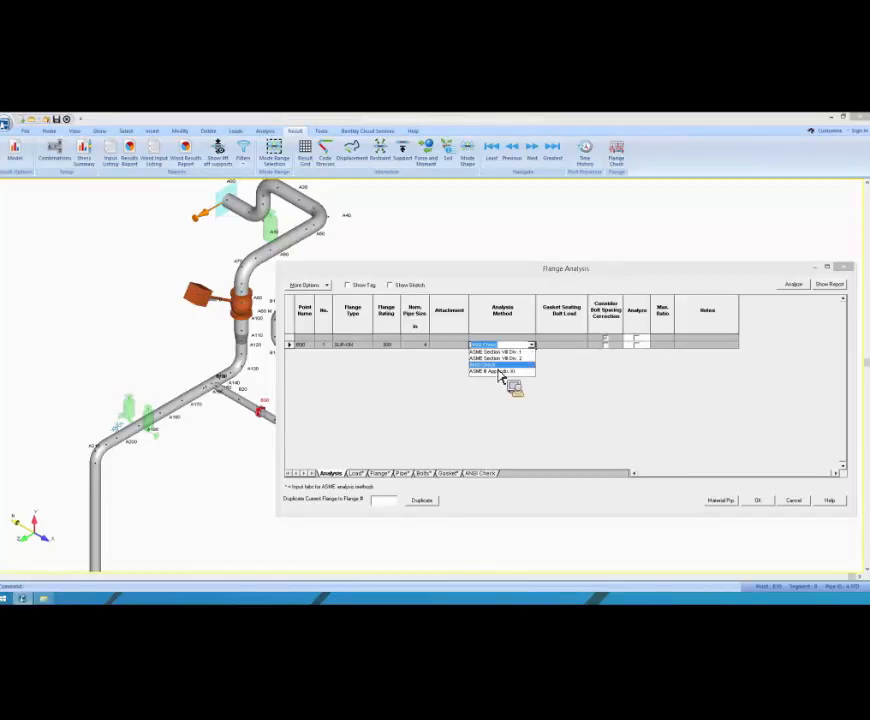
pyautogui.click(499, 369)
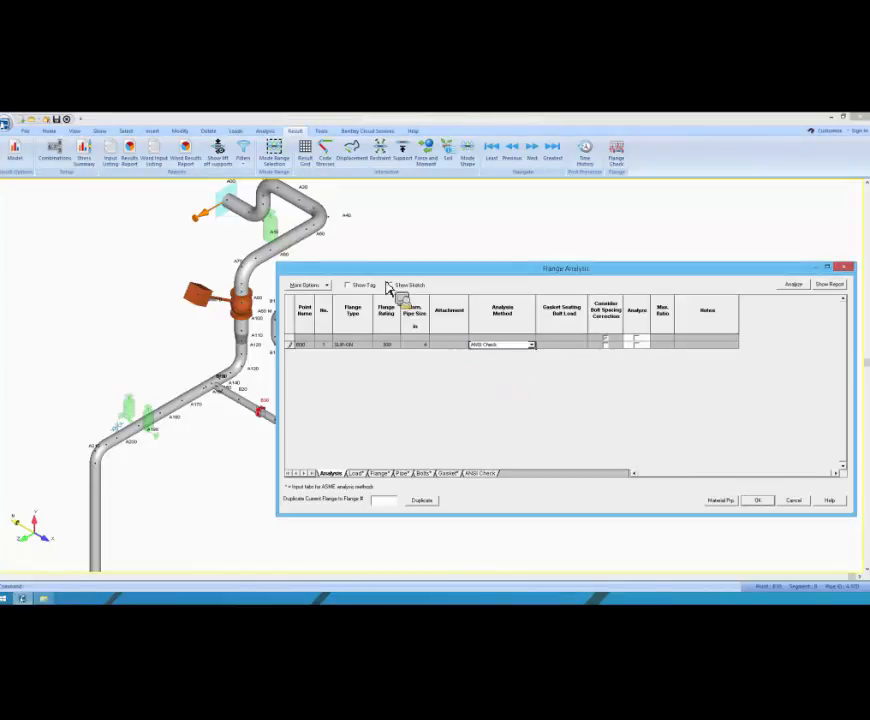
# Step: Display the flange sketch for the B30 flange, and briefly show and hide the tag number column
pyautogui.moveTo(380, 276); pyautogui.dragTo(367, 241)
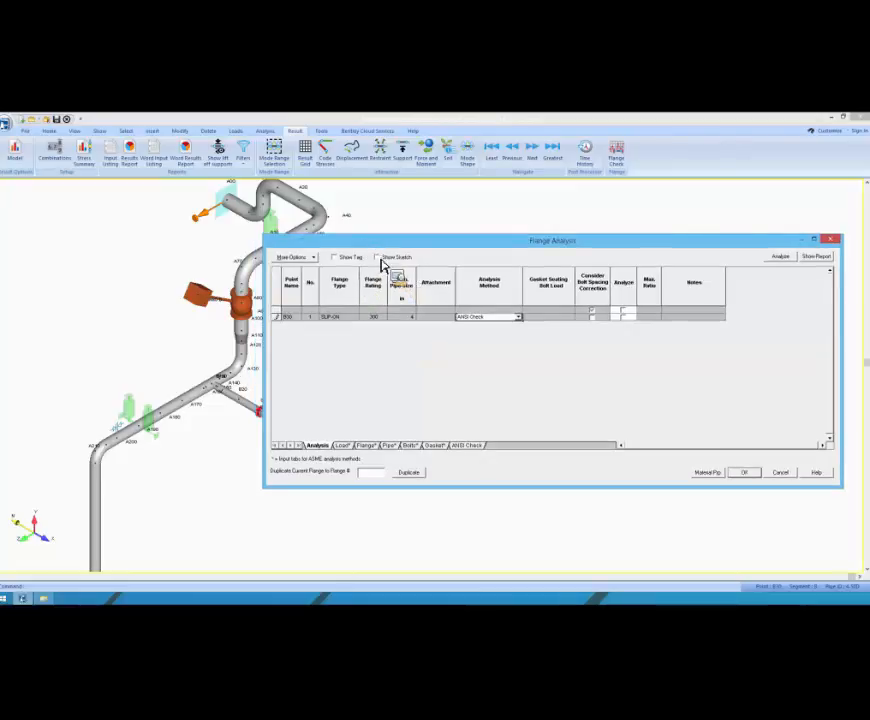
pyautogui.click(378, 258)
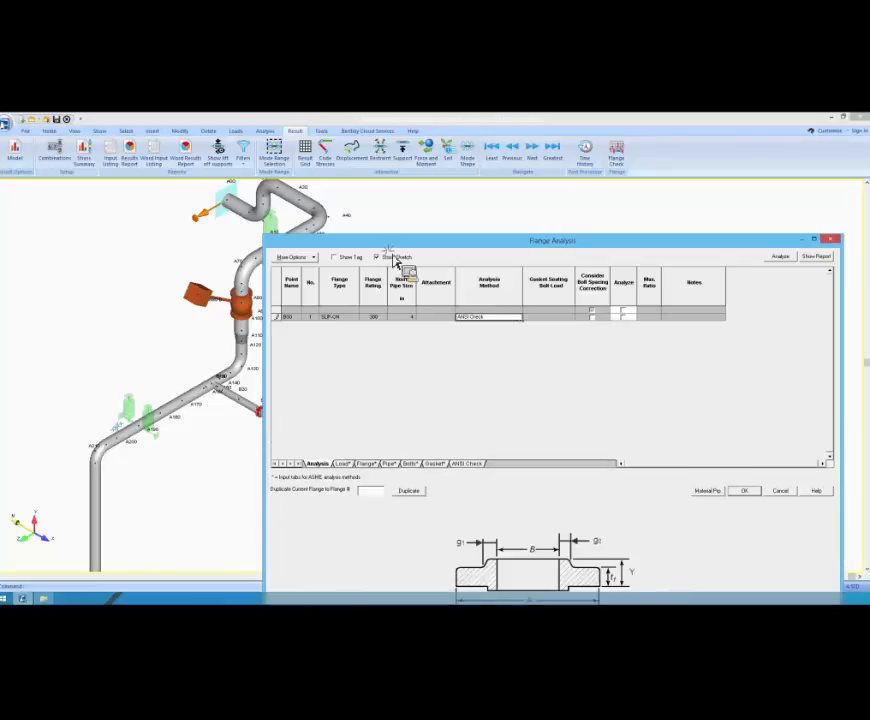
pyautogui.click(330, 229)
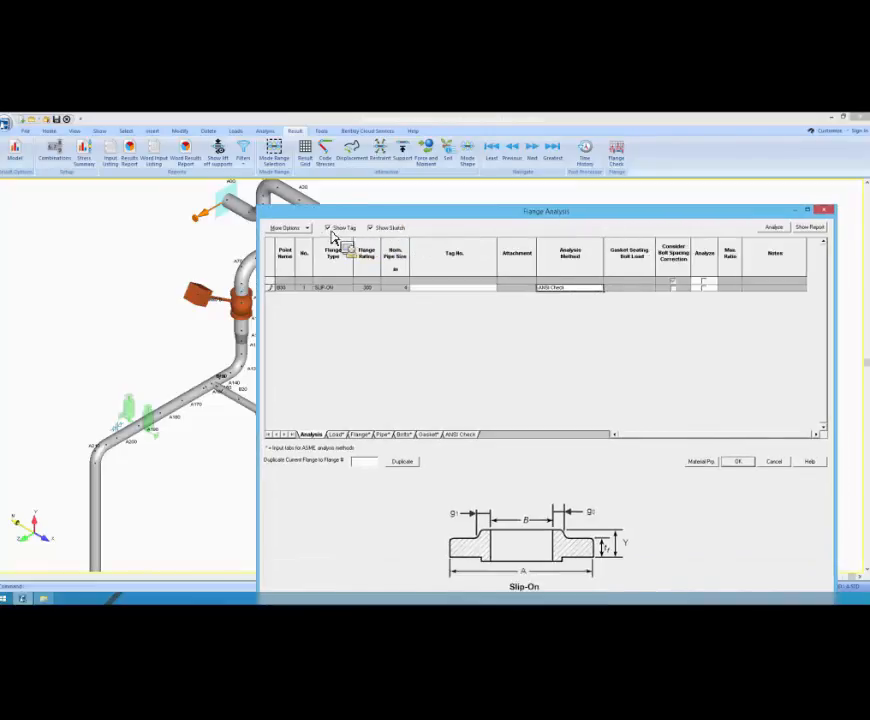
pyautogui.click(327, 229)
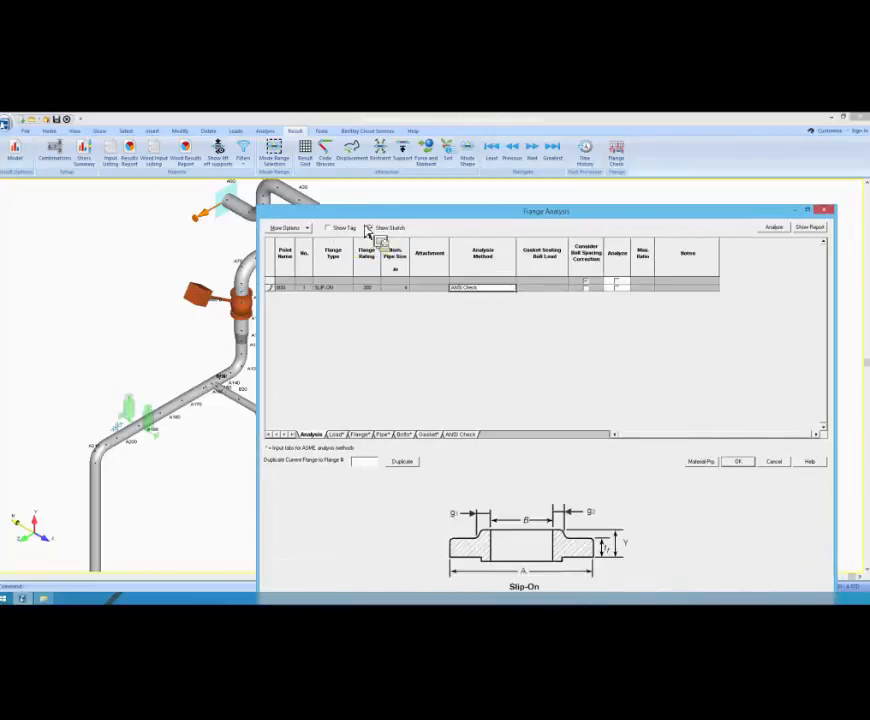
pyautogui.moveTo(292, 175); pyautogui.dragTo(295, 185)
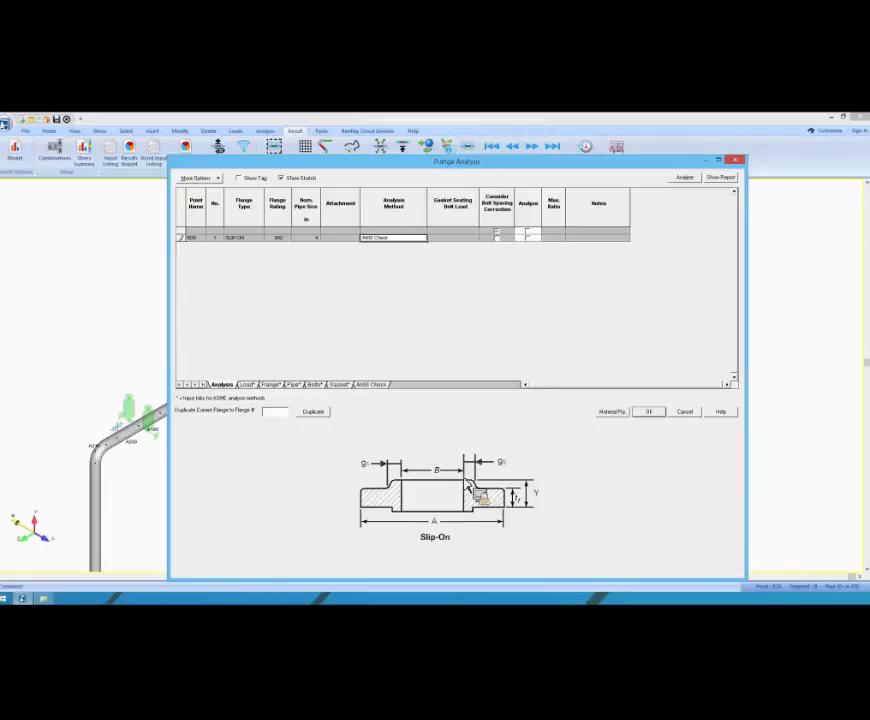
# Step: Mark the B30 flange for analysis and open its ANSI Check data
pyautogui.click(532, 237)
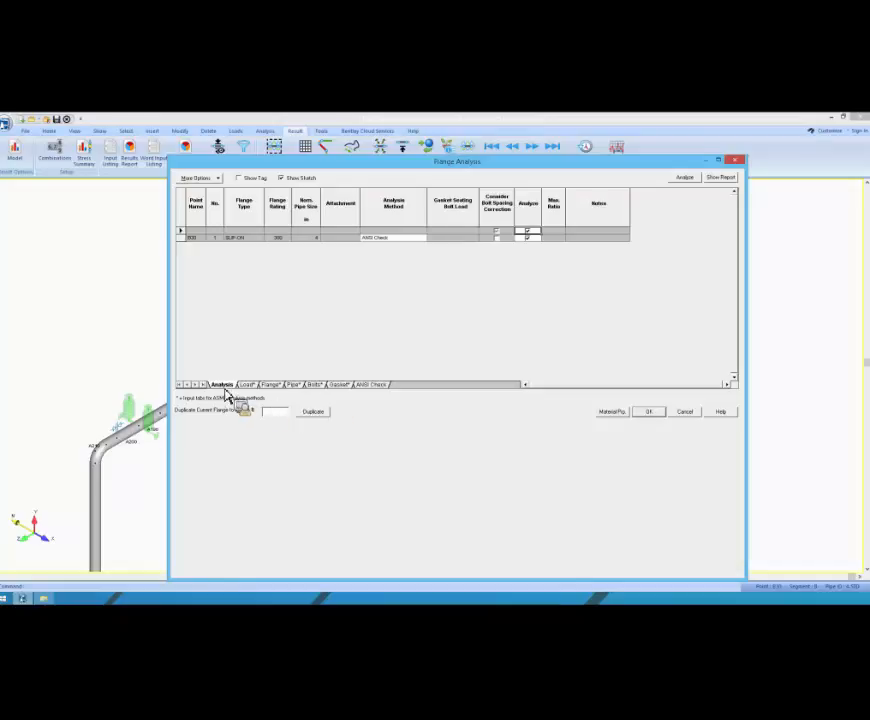
pyautogui.click(374, 386)
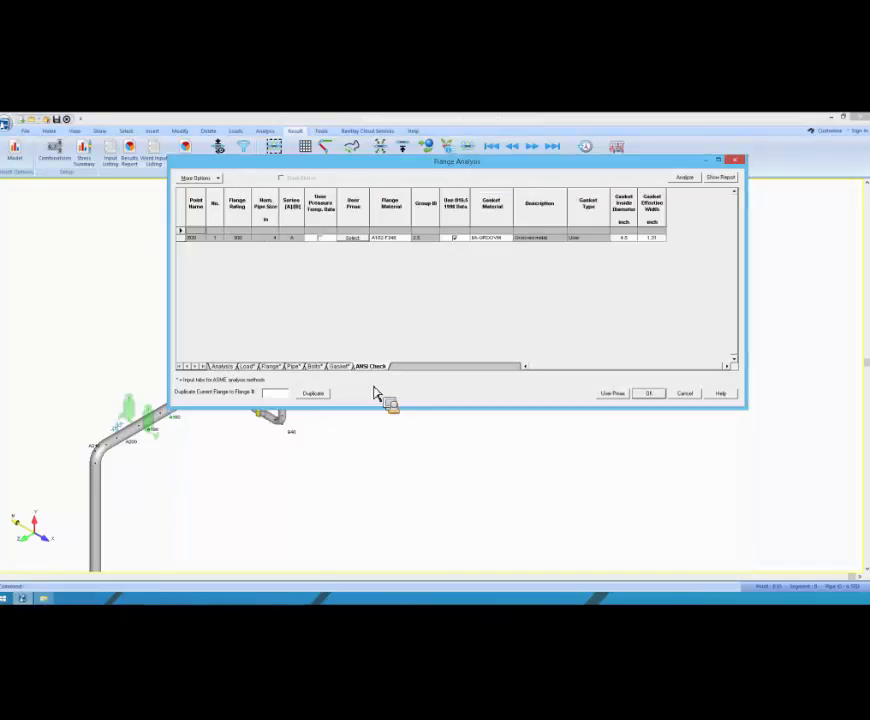
# Step: Browse the flange materials and use A182-F348 for the B30 flange, moving the dialog clear of the results commands
pyautogui.click(408, 239)
pyautogui.scroll(-5, 412, 250)
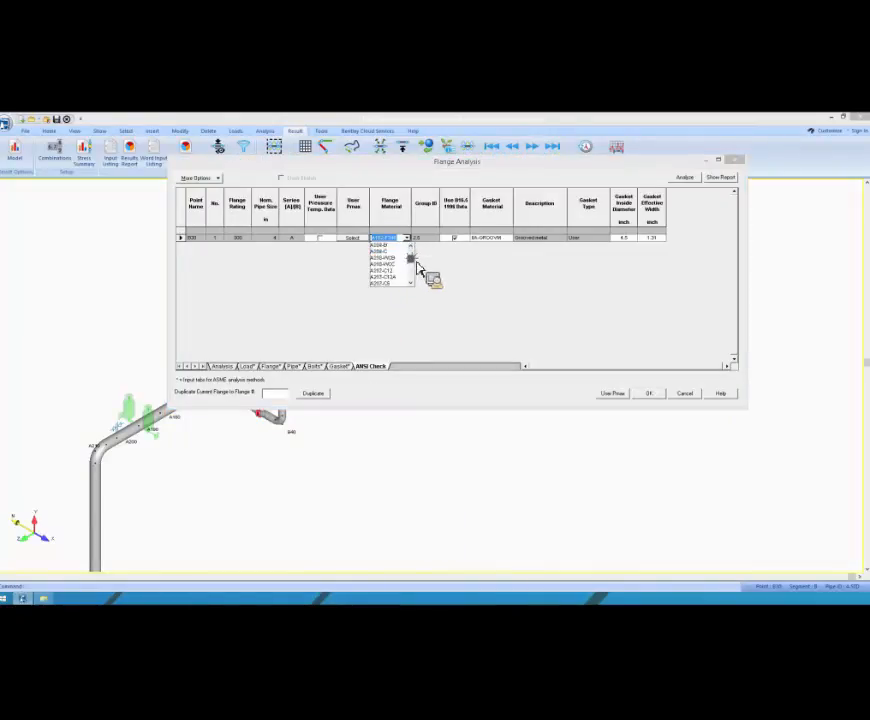
pyautogui.scroll(4, 414, 255)
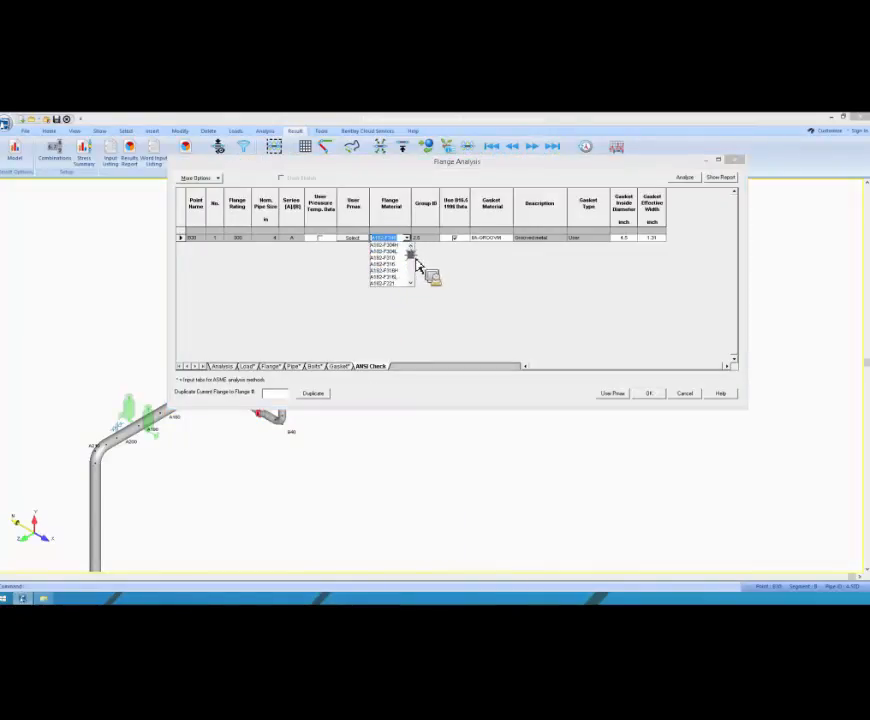
pyautogui.click(401, 276)
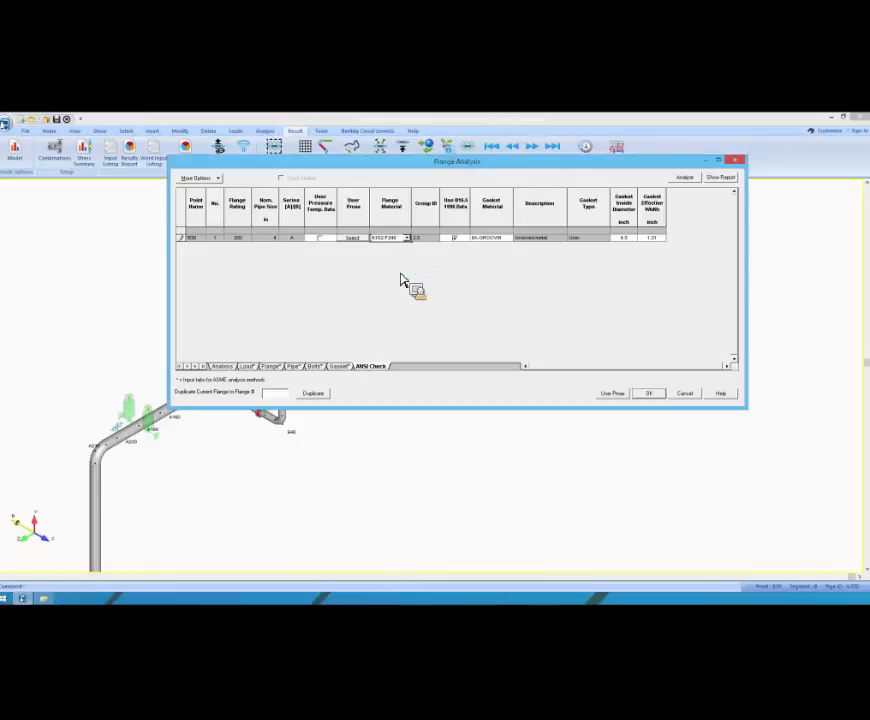
pyautogui.moveTo(366, 168); pyautogui.dragTo(355, 176)
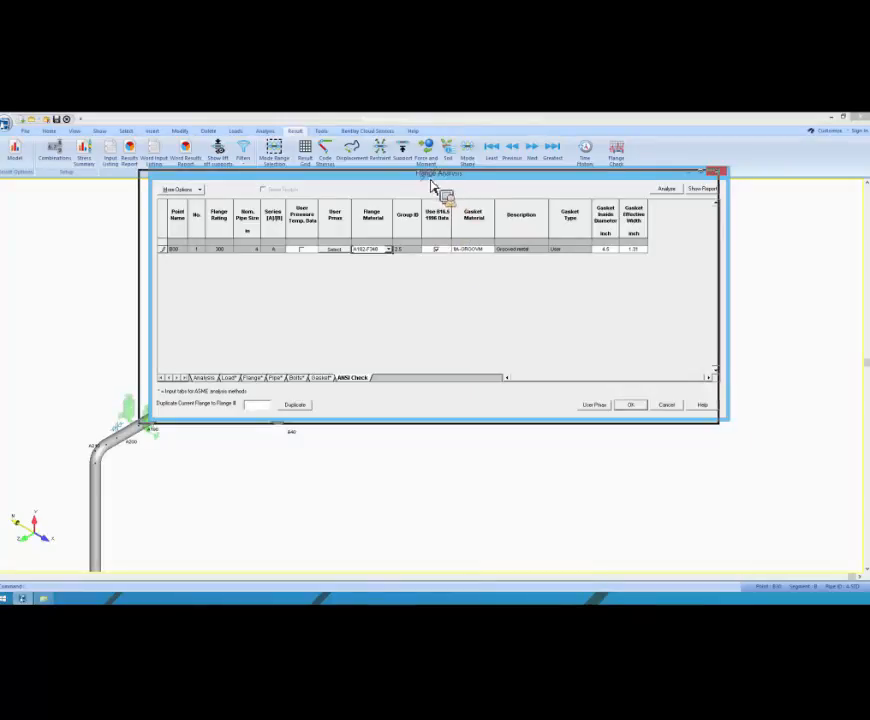
pyautogui.moveTo(441, 180); pyautogui.dragTo(430, 183)
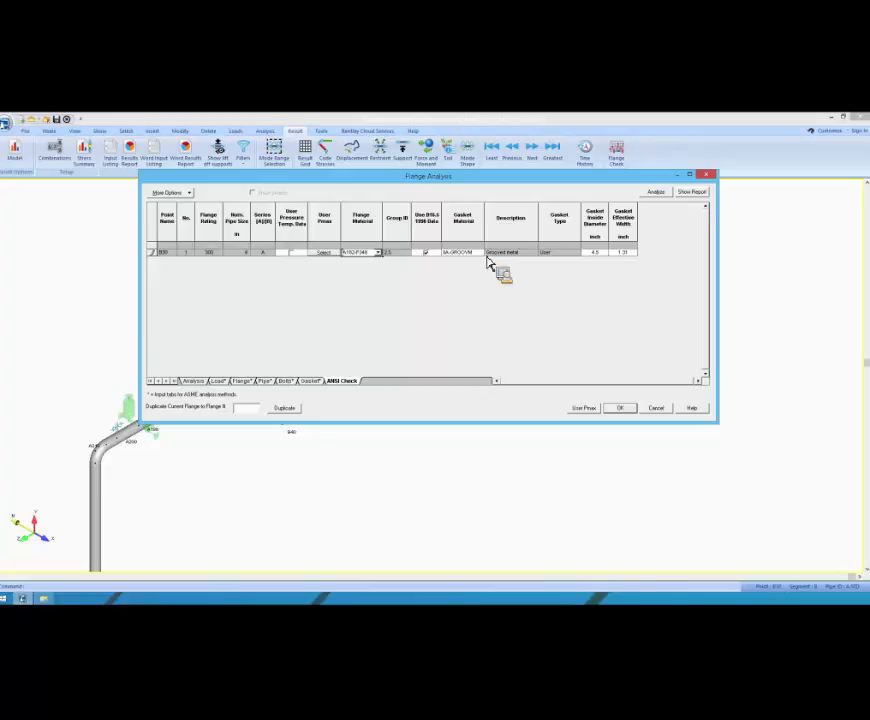
# Step: Use the B16.5 1996 data for the B30 flange and choose the grooved metal gasket material
pyautogui.click(431, 254)
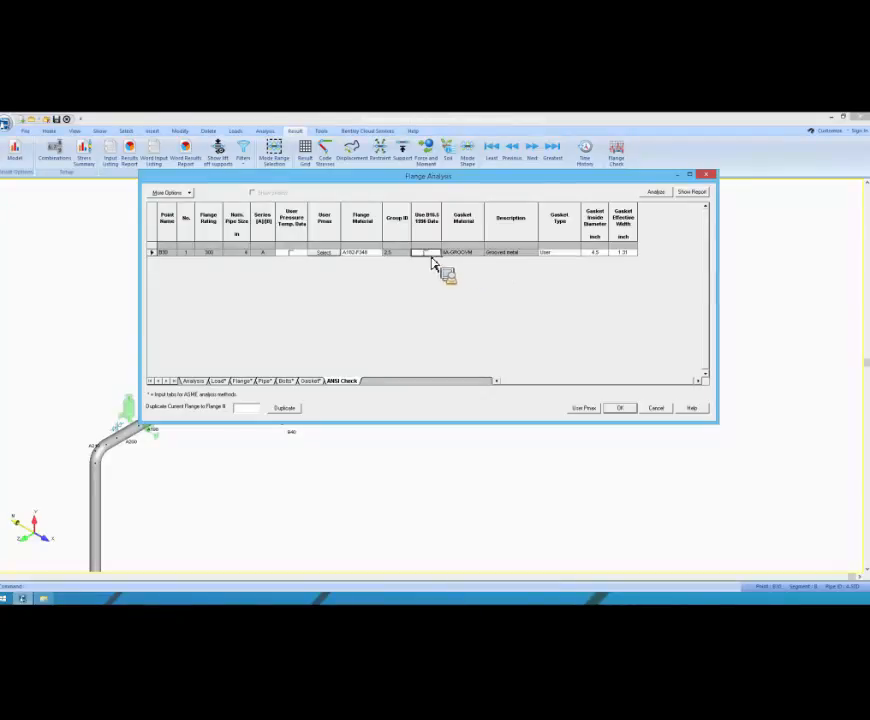
pyautogui.click(482, 254)
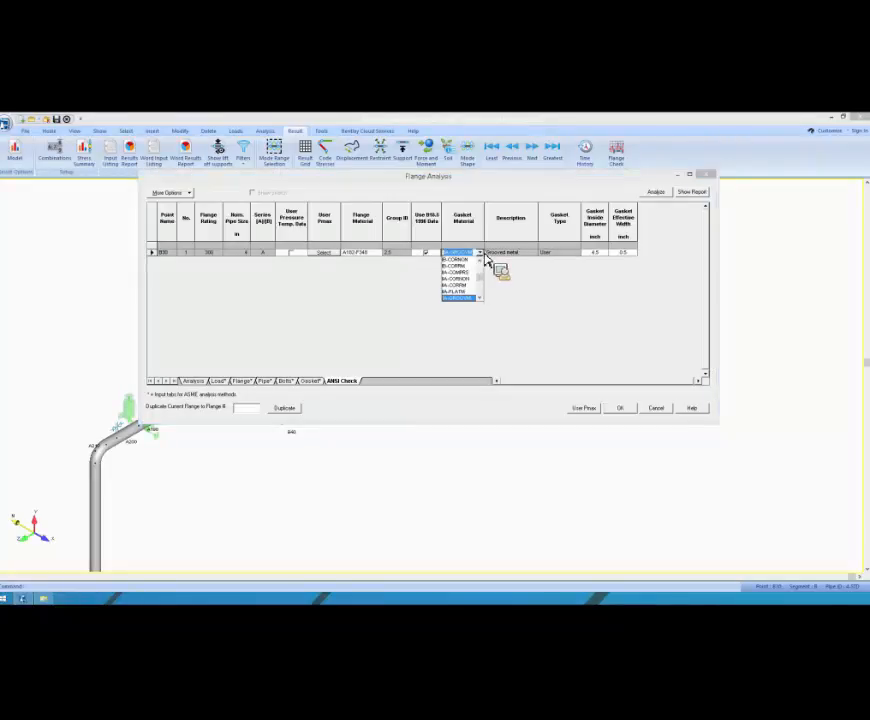
pyautogui.click(470, 297)
pyautogui.click(565, 254)
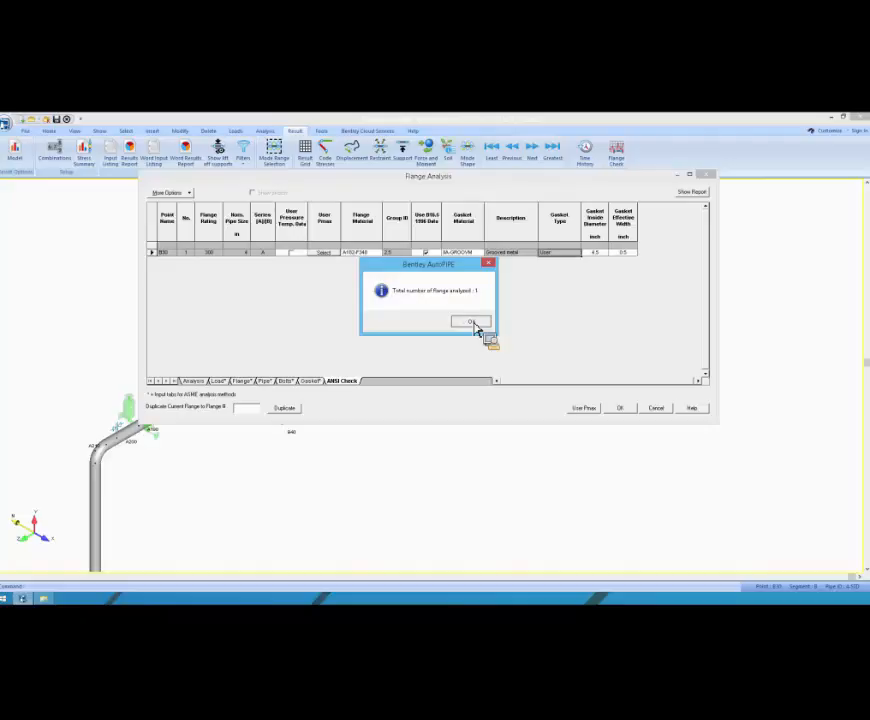
# Step: Run the ANSI check on the B30 flange and open the flange report
pyautogui.click(474, 325)
pyautogui.click(194, 382)
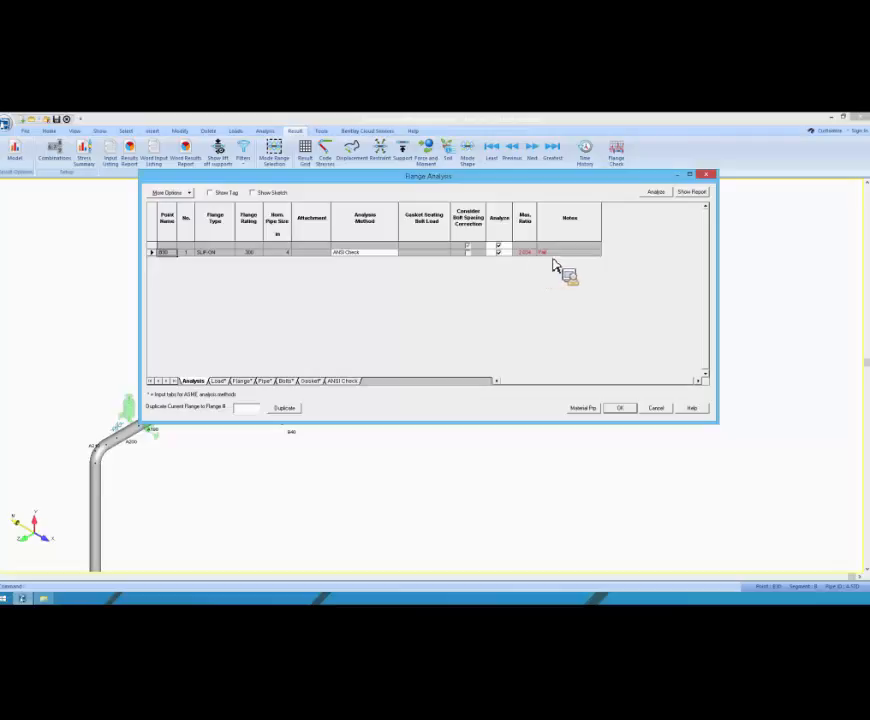
pyautogui.click(694, 192)
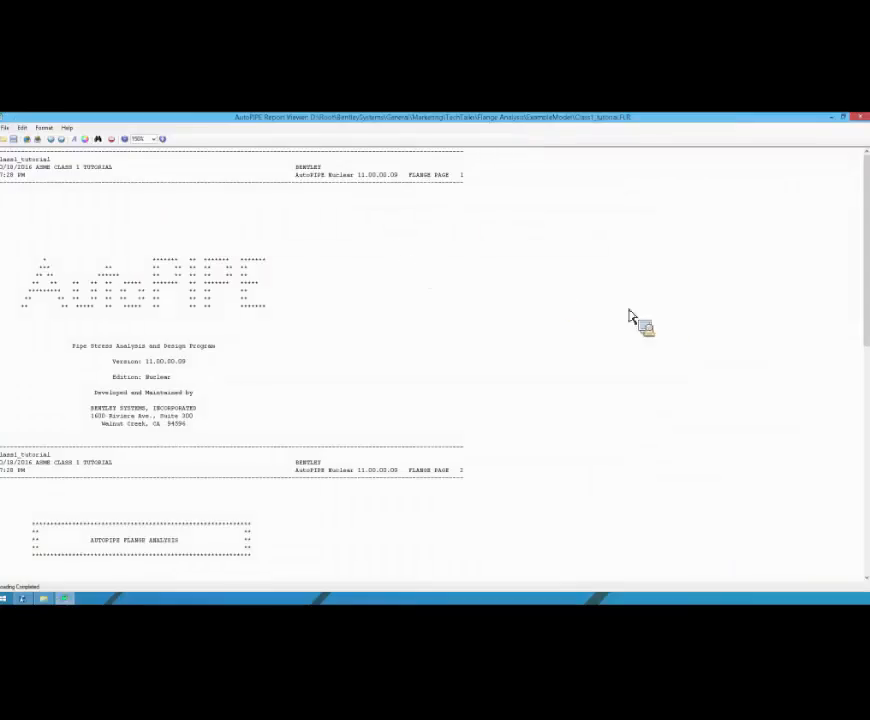
# Step: Examine the ANSI Flange Check section of the report and its column headings, from load combination to pressure ratio
pyautogui.scroll(-3, 730, 307)
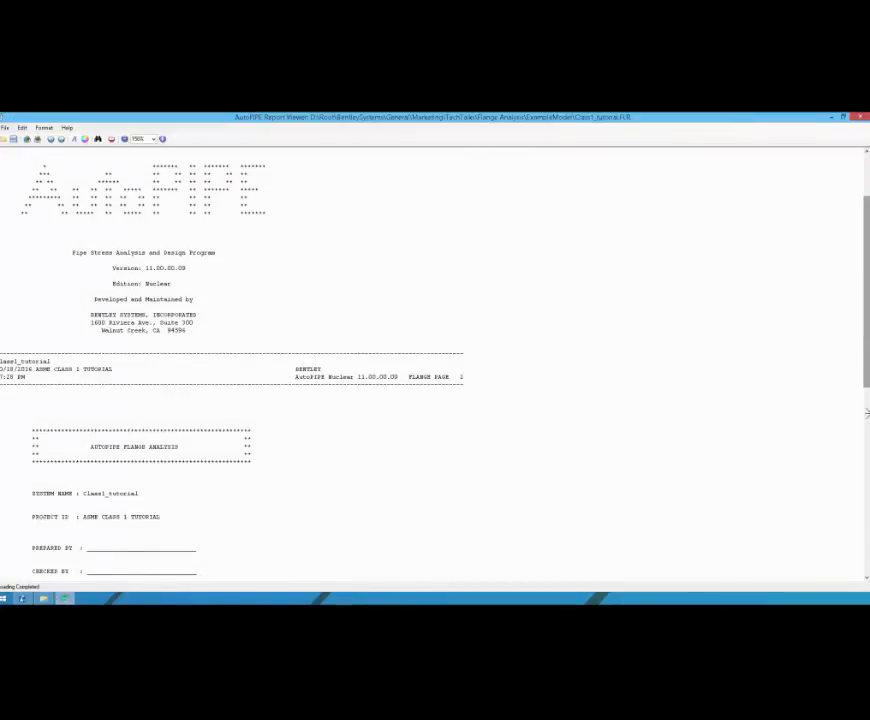
pyautogui.scroll(-14, 866, 412)
pyautogui.moveTo(62, 275); pyautogui.dragTo(363, 326)
pyautogui.click(364, 325)
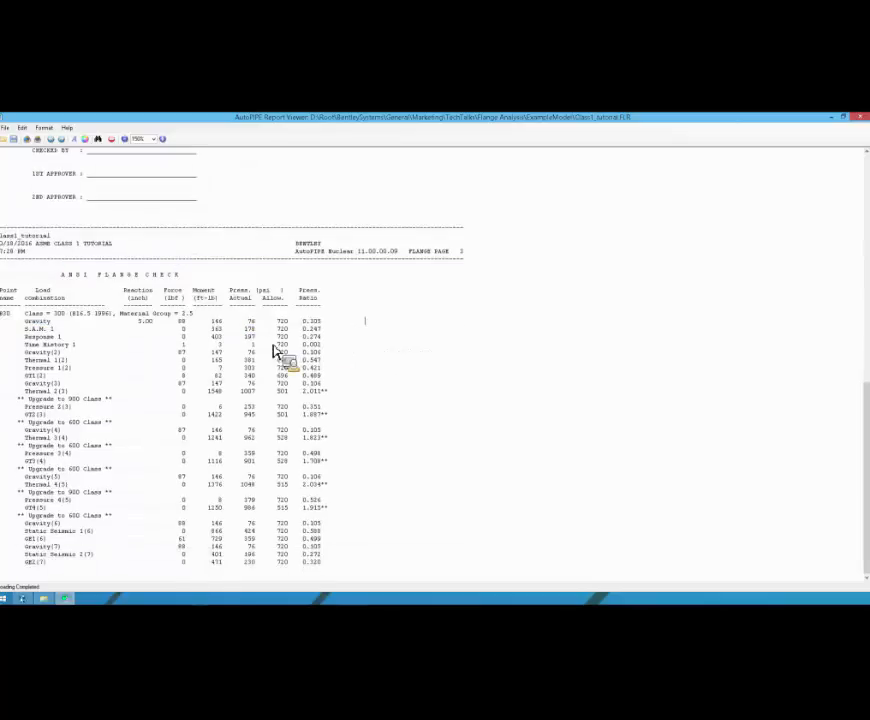
pyautogui.moveTo(26, 321); pyautogui.dragTo(330, 308)
pyautogui.click(302, 303)
pyautogui.click(331, 309)
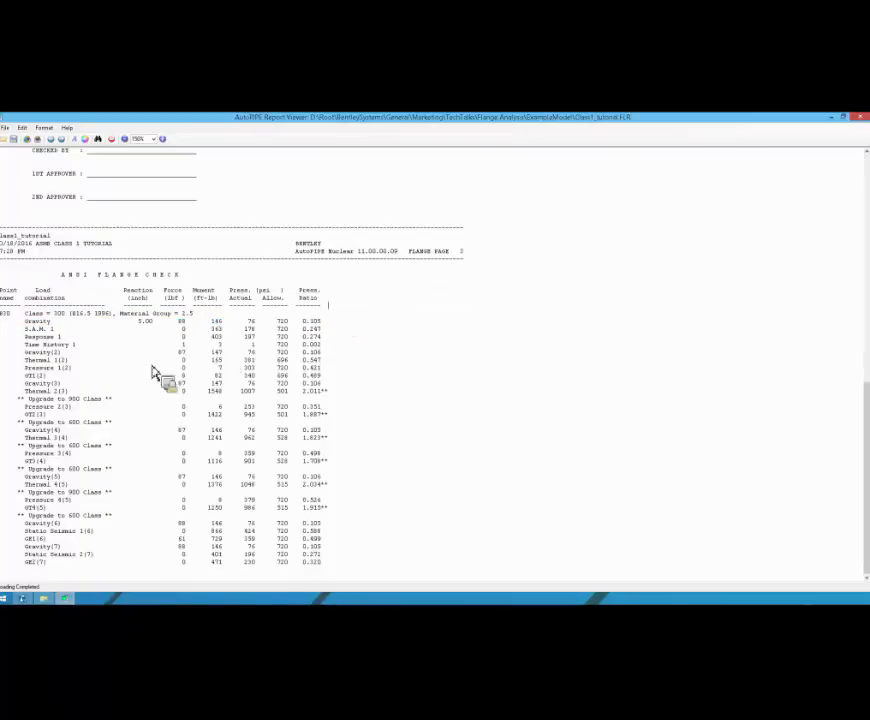
# Step: Examine the listed load combinations for B30, highlighting Pressure 2(3) and the GT2(3) result row
pyautogui.moveTo(22, 321); pyautogui.dragTo(127, 418)
pyautogui.click(127, 418)
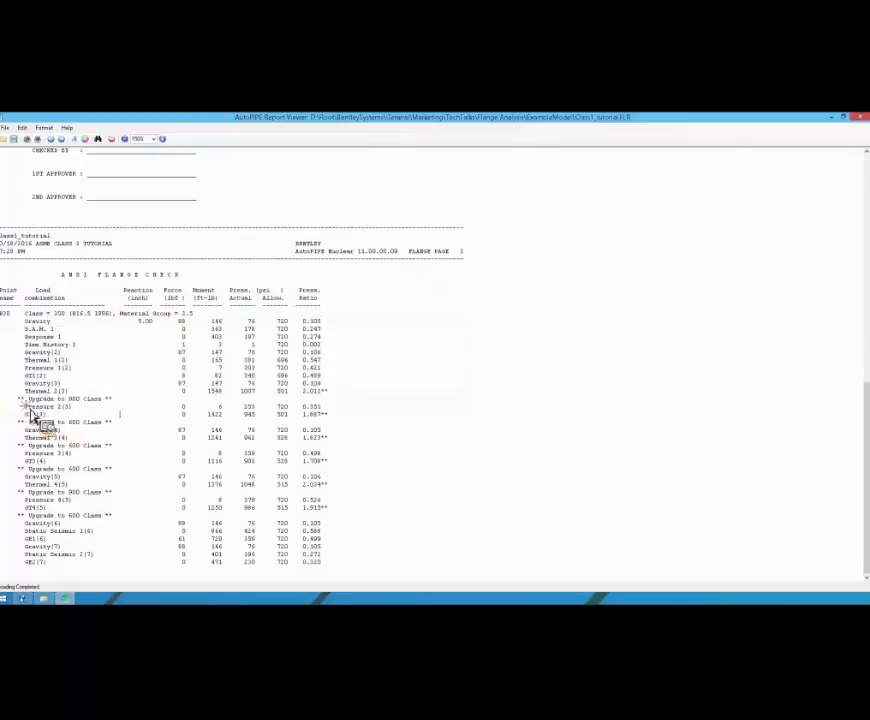
pyautogui.moveTo(26, 408); pyautogui.dragTo(69, 417)
pyautogui.click(77, 418)
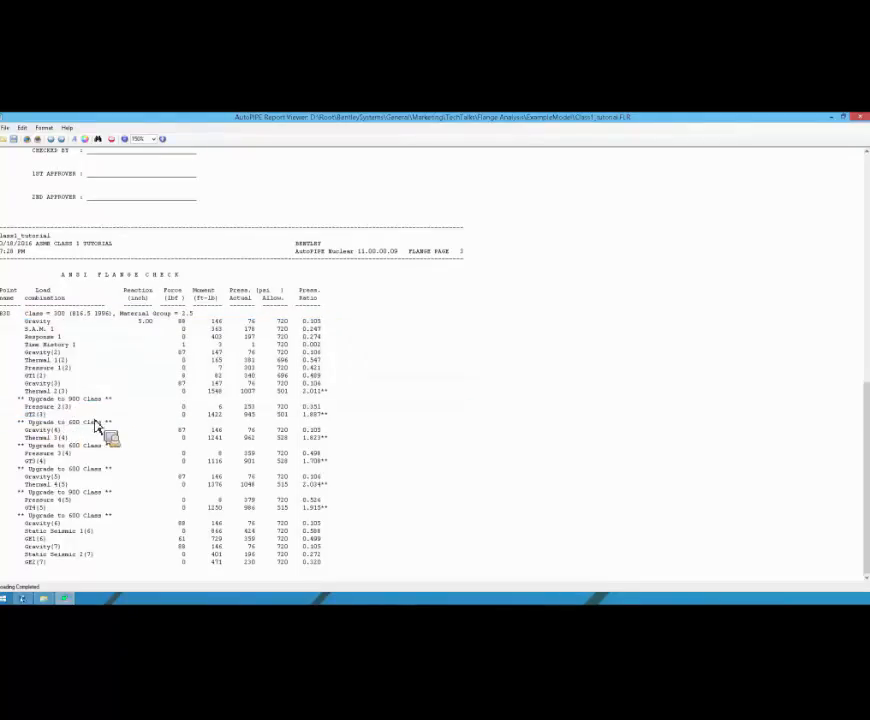
pyautogui.moveTo(25, 418); pyautogui.dragTo(333, 424)
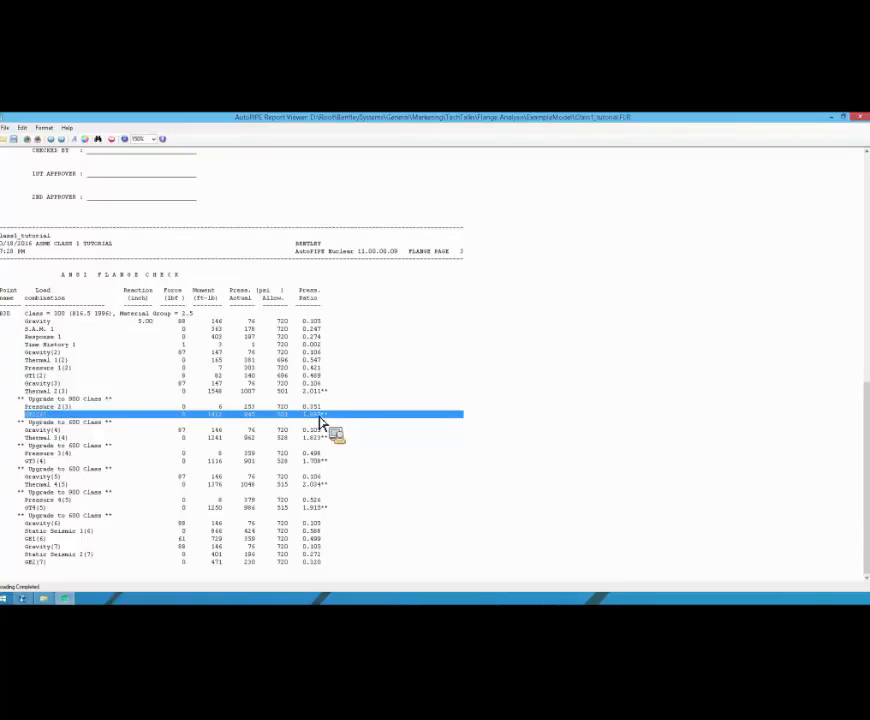
# Step: Examine the flagged Thermal 2(3) row and the class upgrade recommendations around Thermal 4(5)
pyautogui.moveTo(30, 400); pyautogui.dragTo(340, 404)
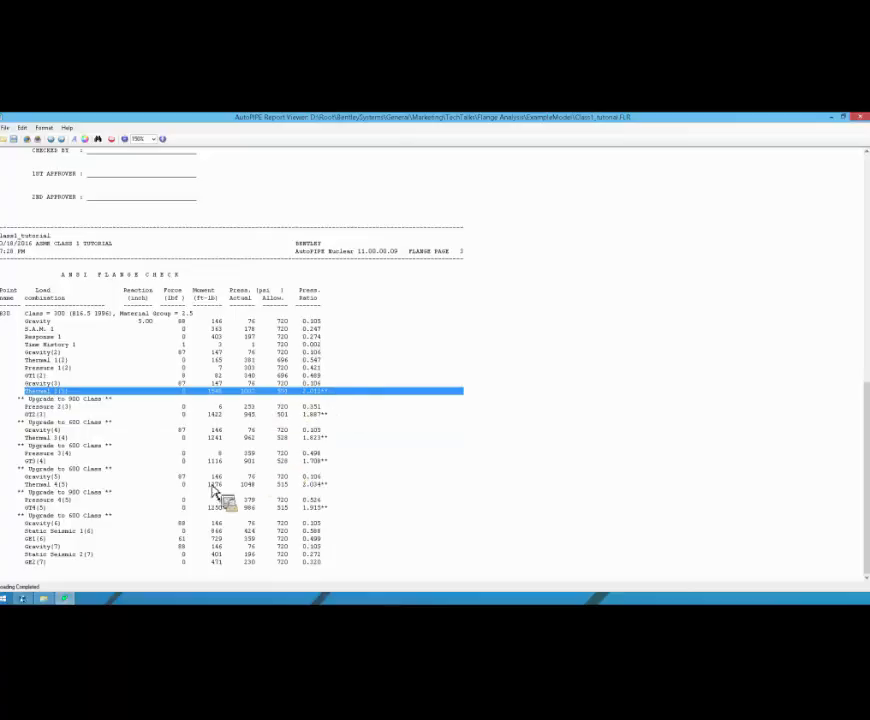
pyautogui.moveTo(36, 476); pyautogui.dragTo(330, 468)
pyautogui.click(369, 470)
pyautogui.moveTo(16, 498); pyautogui.dragTo(351, 498)
pyautogui.click(356, 498)
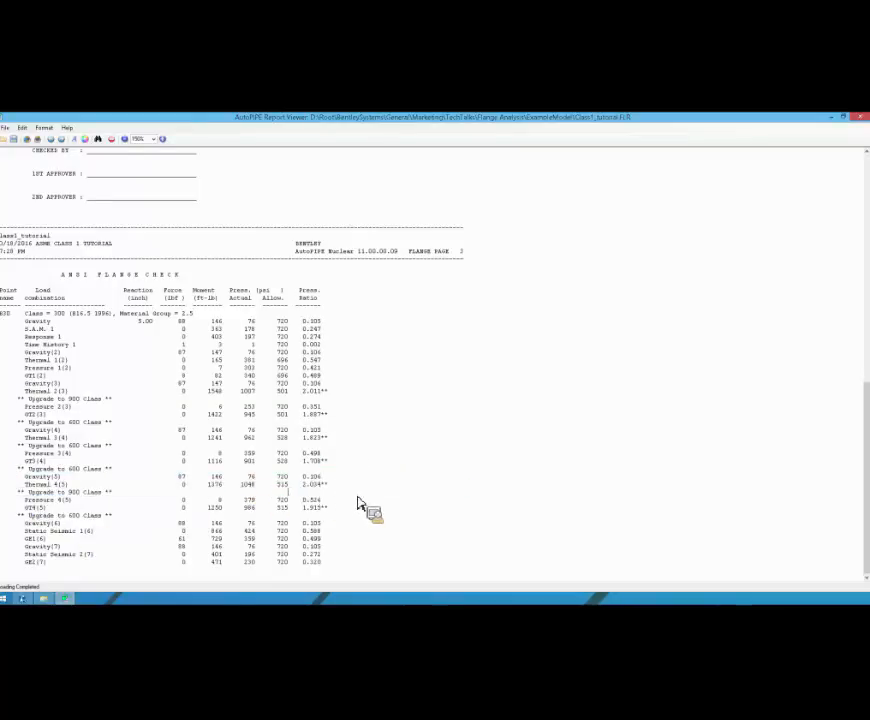
# Step: Highlight the ANSI Flange Check heading and close the flange report
pyautogui.moveTo(62, 275); pyautogui.dragTo(251, 287)
pyautogui.click(249, 281)
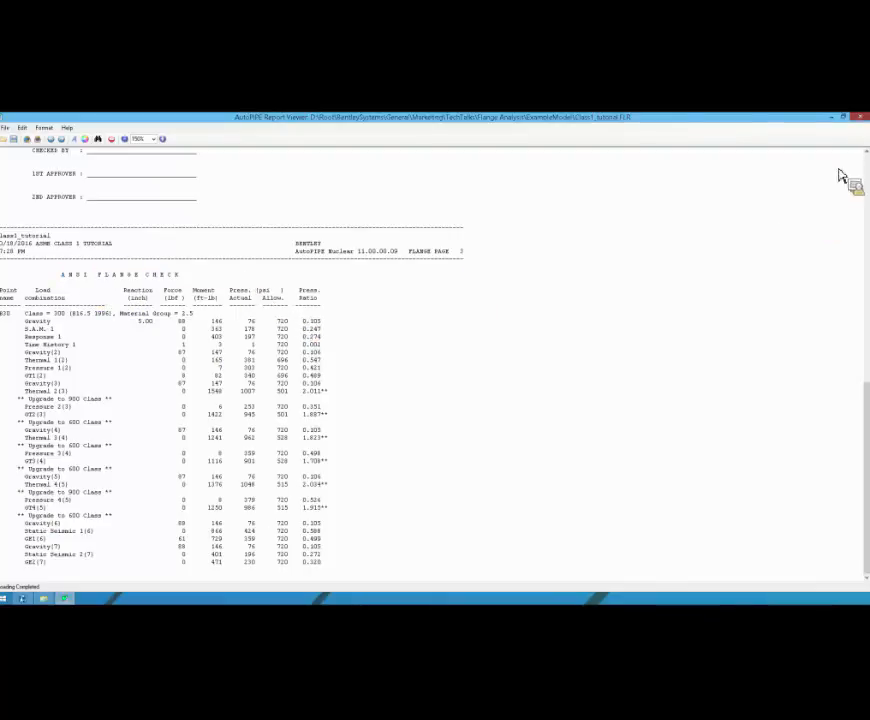
pyautogui.click(860, 118)
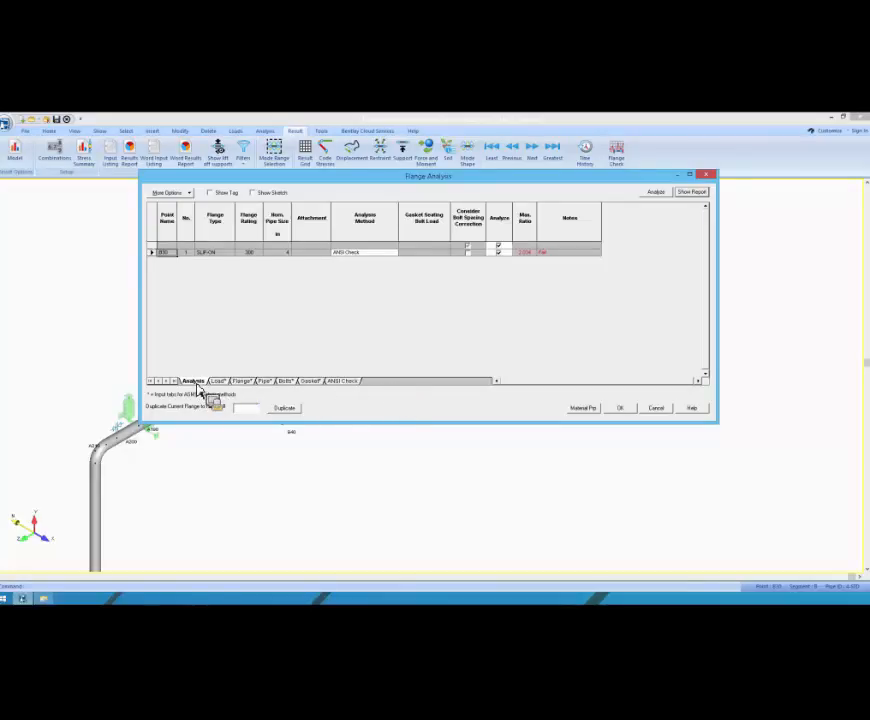
# Step: Set the B30 flange's analysis method to ASME Section VIII Div. 1 with the Code Required gasket seating bolt load
pyautogui.click(394, 252)
pyautogui.click(381, 261)
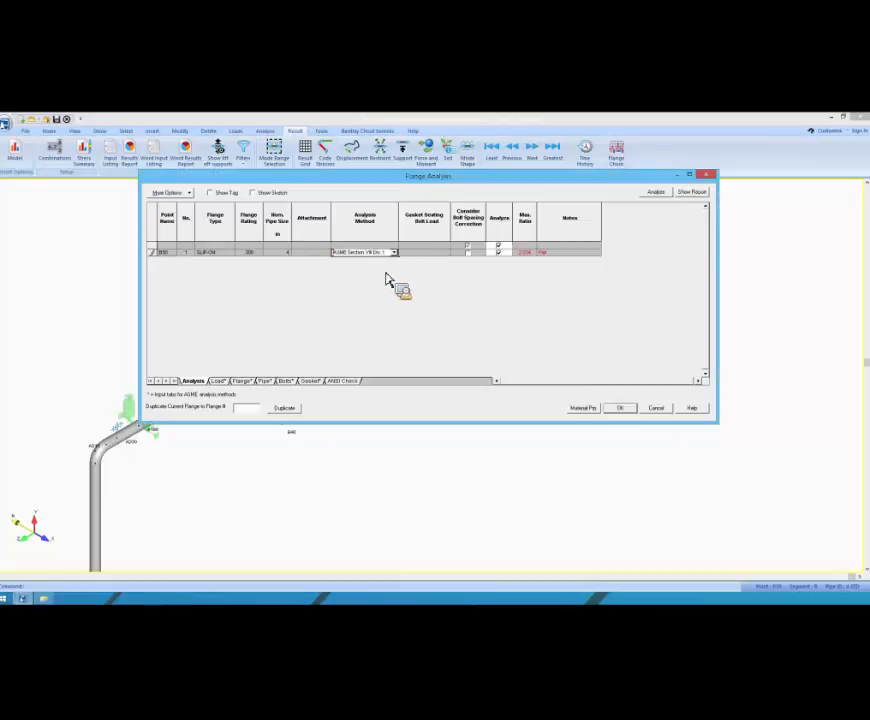
pyautogui.click(421, 254)
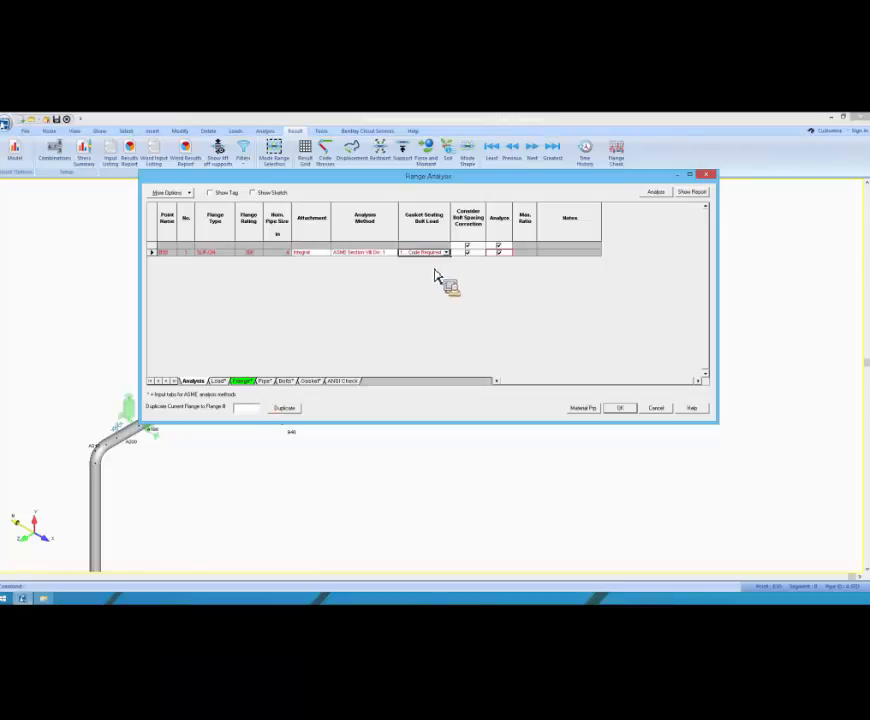
# Step: Set the load combination for the B30 flange to Max Force/Moment in its load data
pyautogui.click(220, 382)
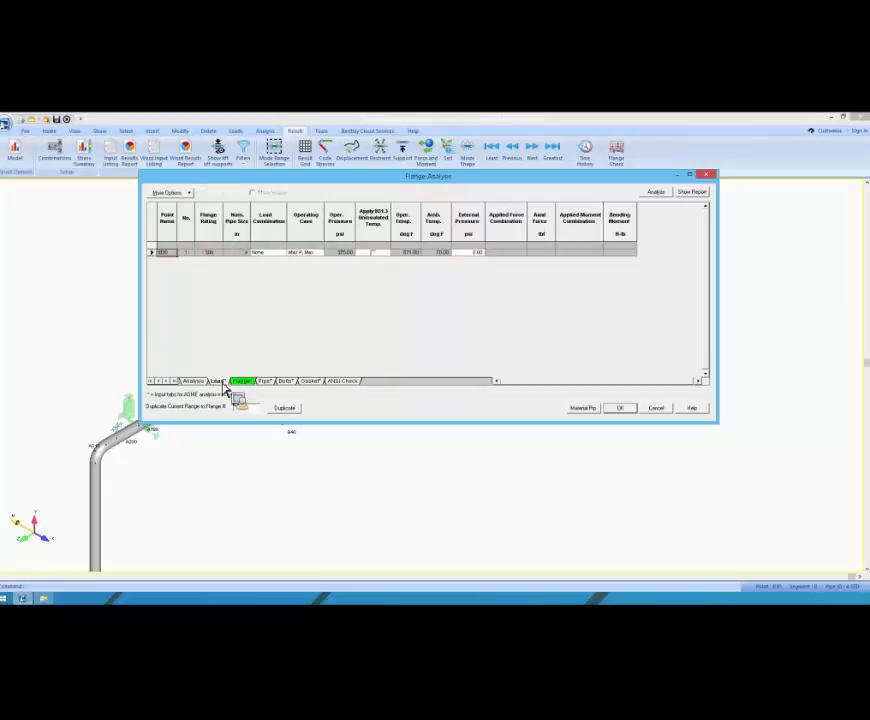
pyautogui.click(282, 253)
pyautogui.moveTo(298, 268); pyautogui.dragTo(307, 304)
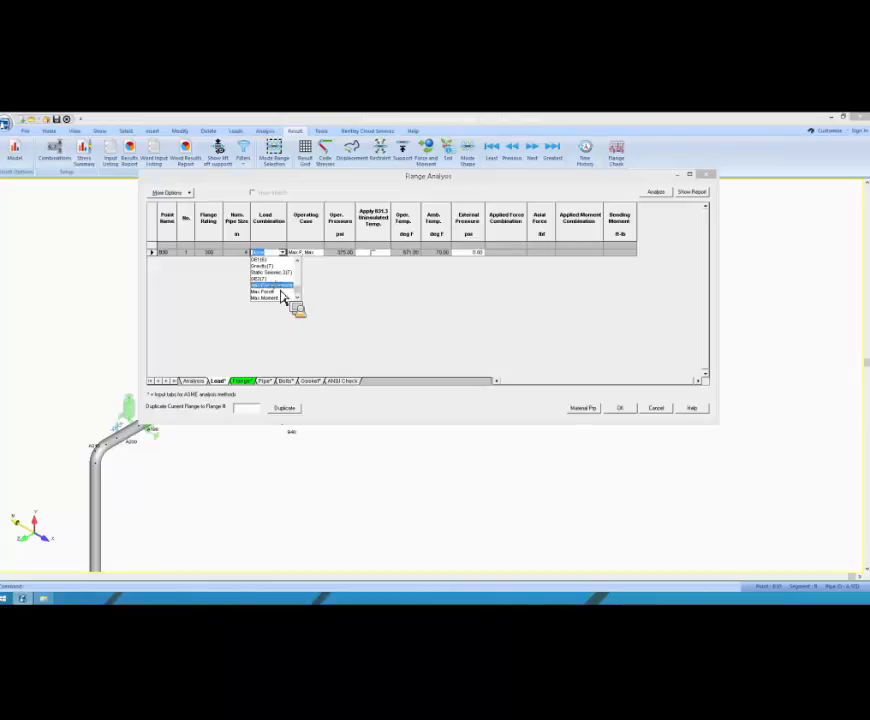
pyautogui.click(281, 292)
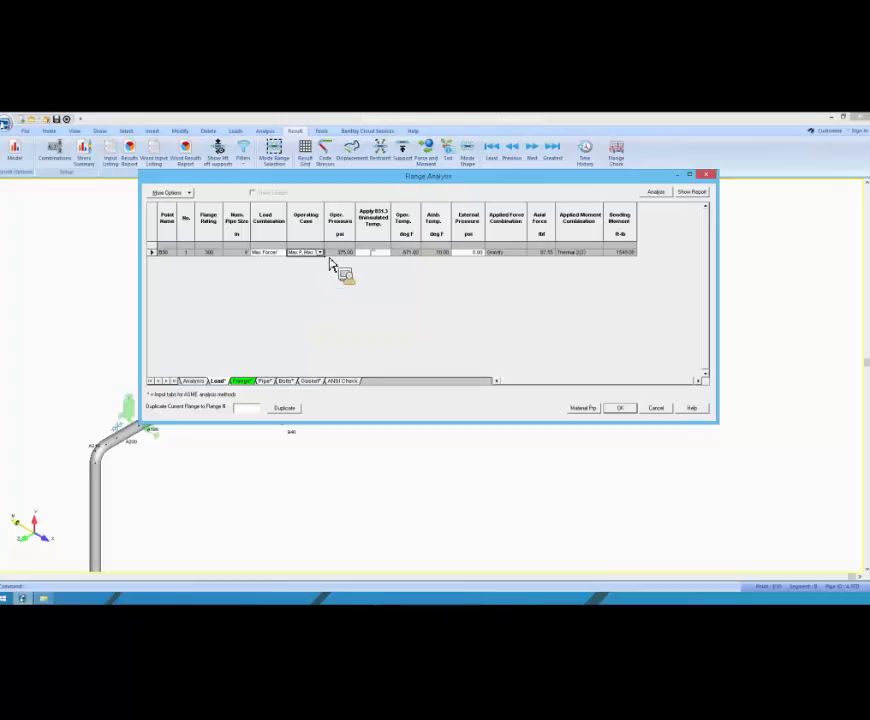
# Step: Check the operating and external pressure values for B30, and widen the Load Combination column to show its full text
pyautogui.click(336, 253)
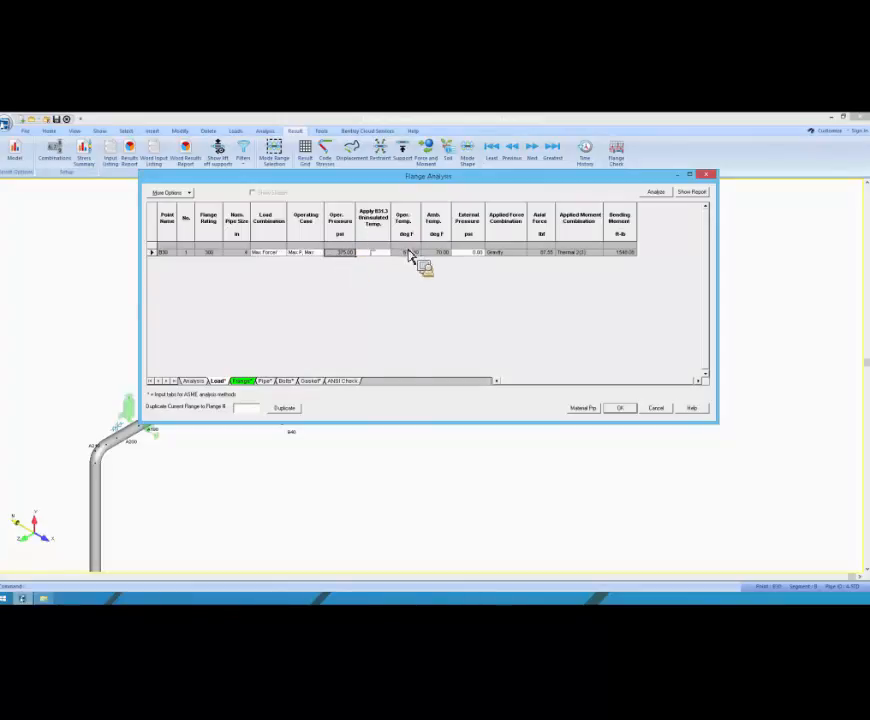
pyautogui.click(482, 251)
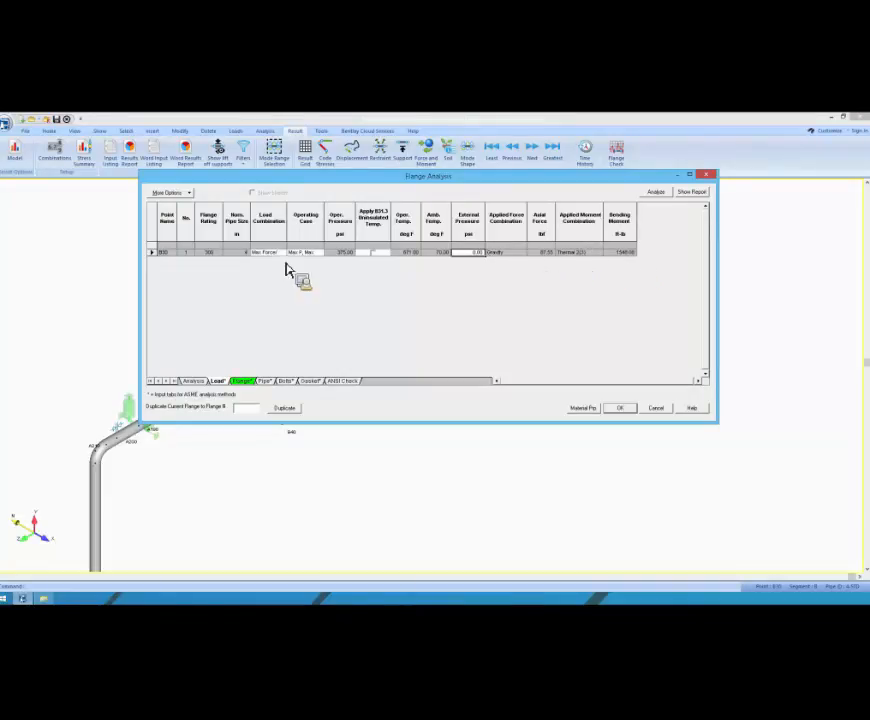
pyautogui.moveTo(290, 218); pyautogui.dragTo(318, 222)
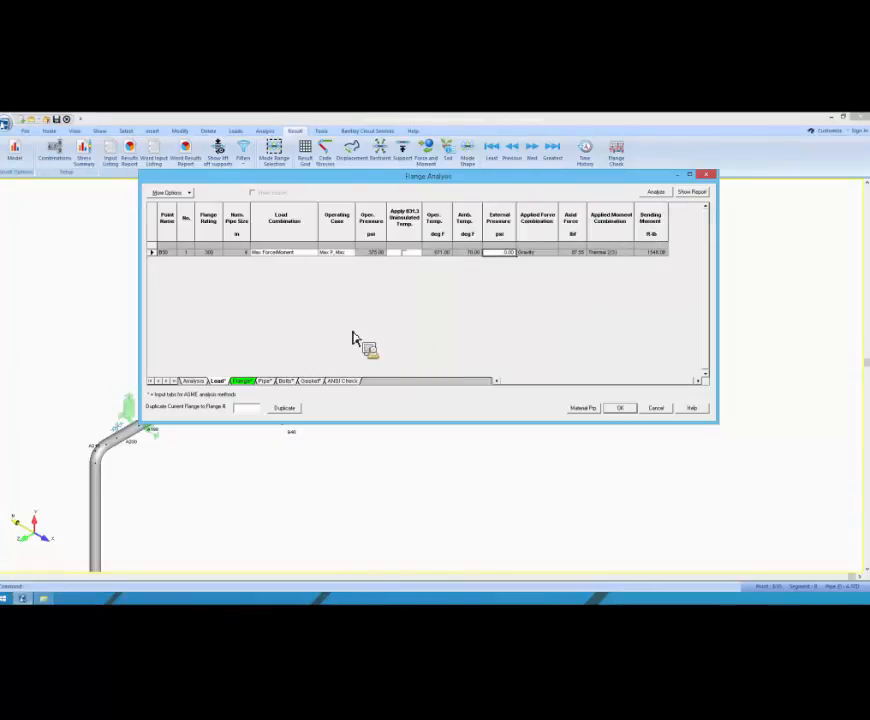
# Step: Open the B30 flange data, review the attachment types and keep Integral, shifting the dialog aside
pyautogui.click(242, 382)
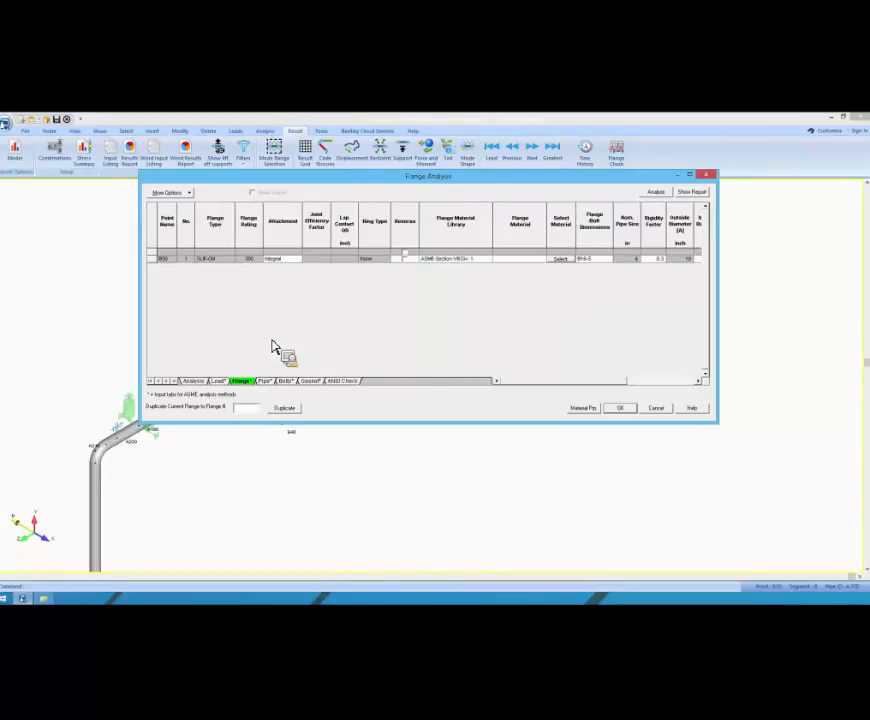
pyautogui.click(302, 263)
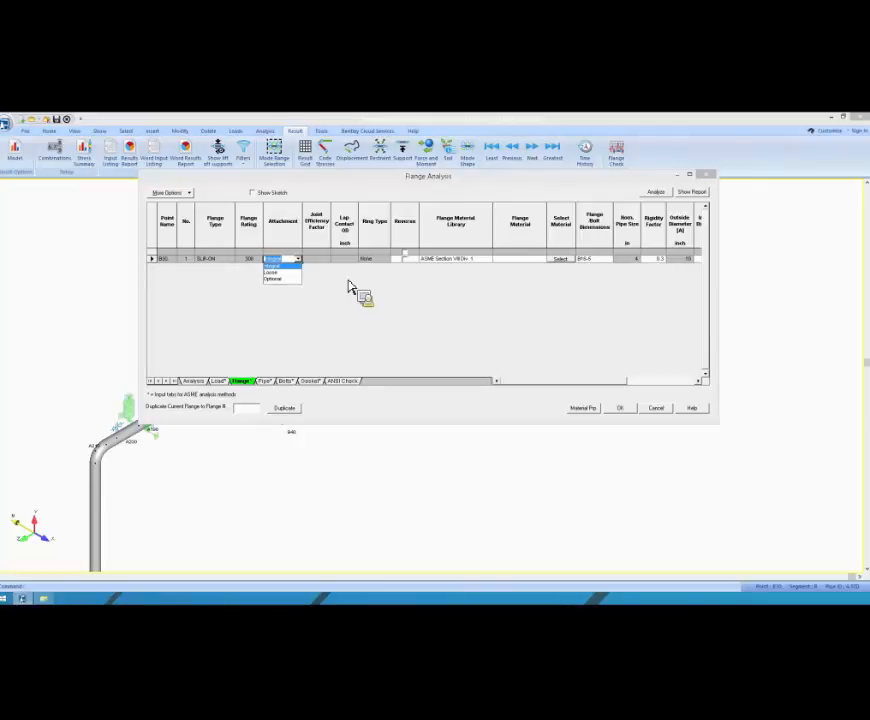
pyautogui.click(348, 264)
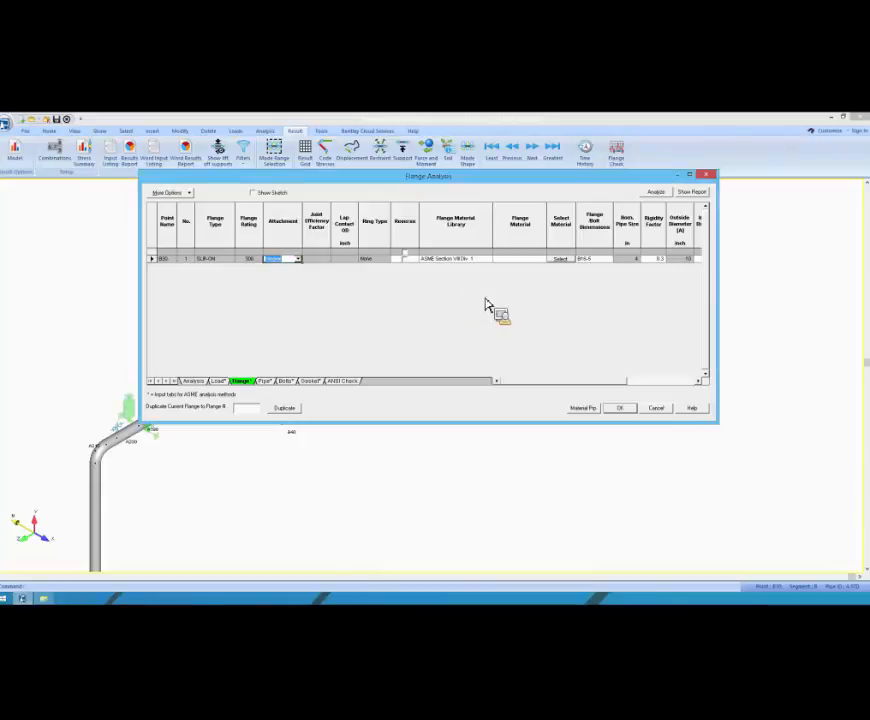
pyautogui.moveTo(520, 177); pyautogui.dragTo(459, 180)
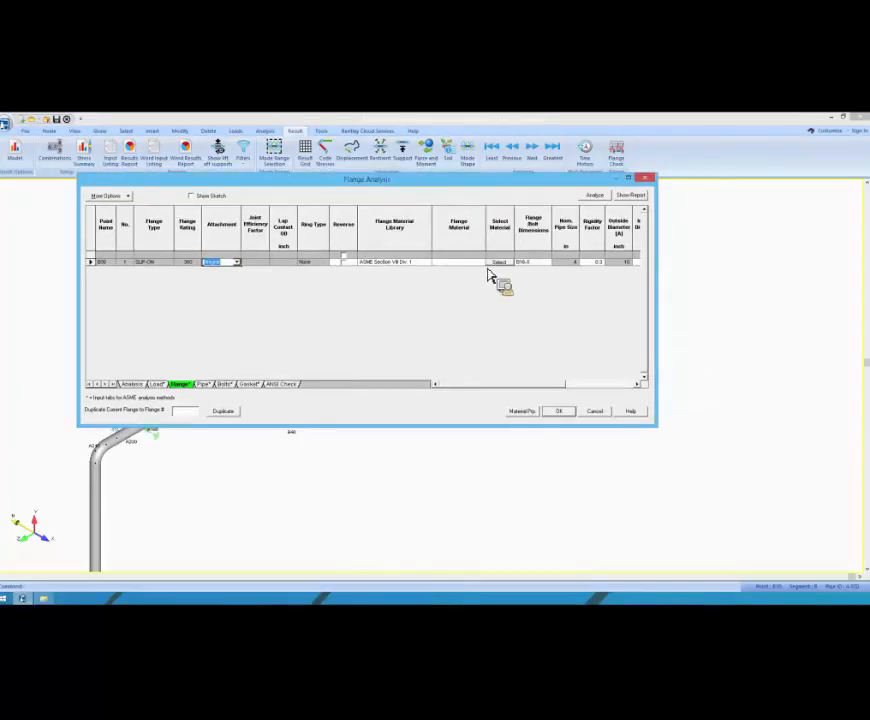
# Step: Set the B30 flange's material to SA-335-P22 from the ASME Section VIII Div. 1 material library
pyautogui.click(484, 264)
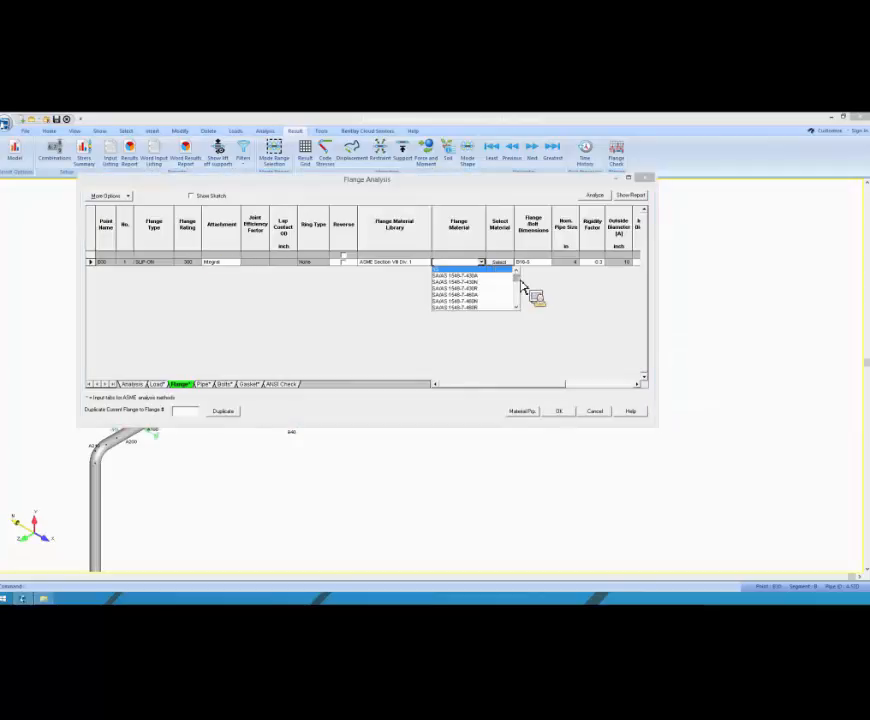
pyautogui.moveTo(521, 284)
pyautogui.mouseDown()
pyautogui.moveTo(523, 291)
pyautogui.moveTo(521, 281)
pyautogui.mouseUp()
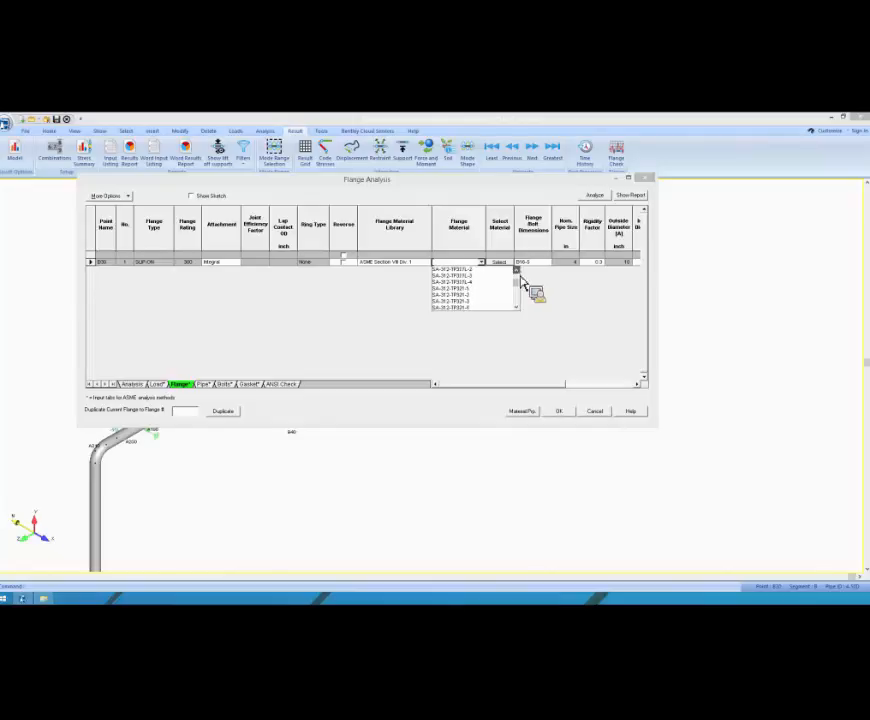
pyautogui.moveTo(521, 278)
pyautogui.mouseDown()
pyautogui.moveTo(521, 288)
pyautogui.moveTo(521, 278)
pyautogui.mouseUp()
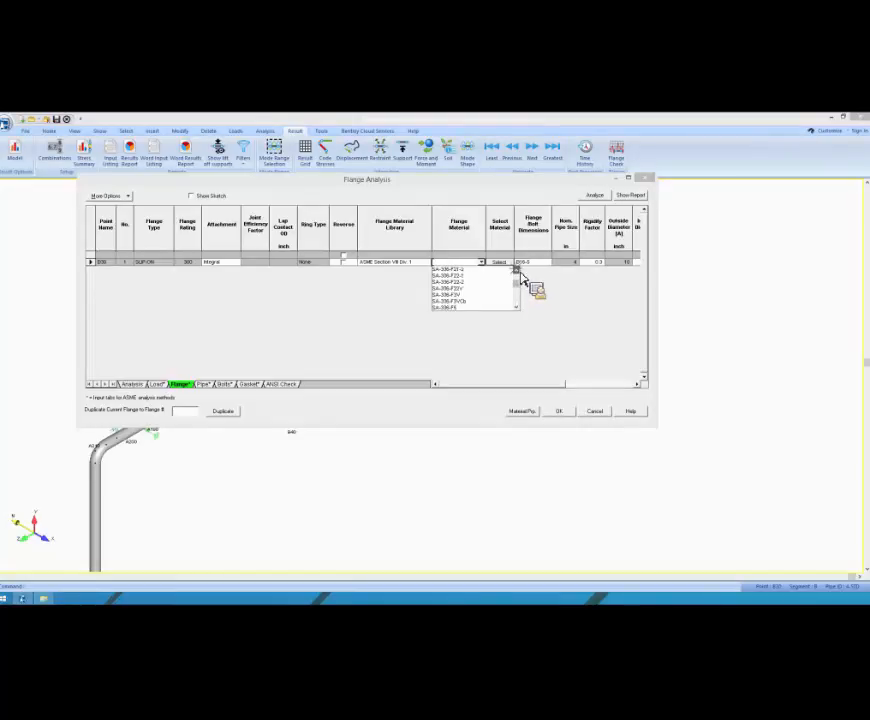
pyautogui.click(519, 272)
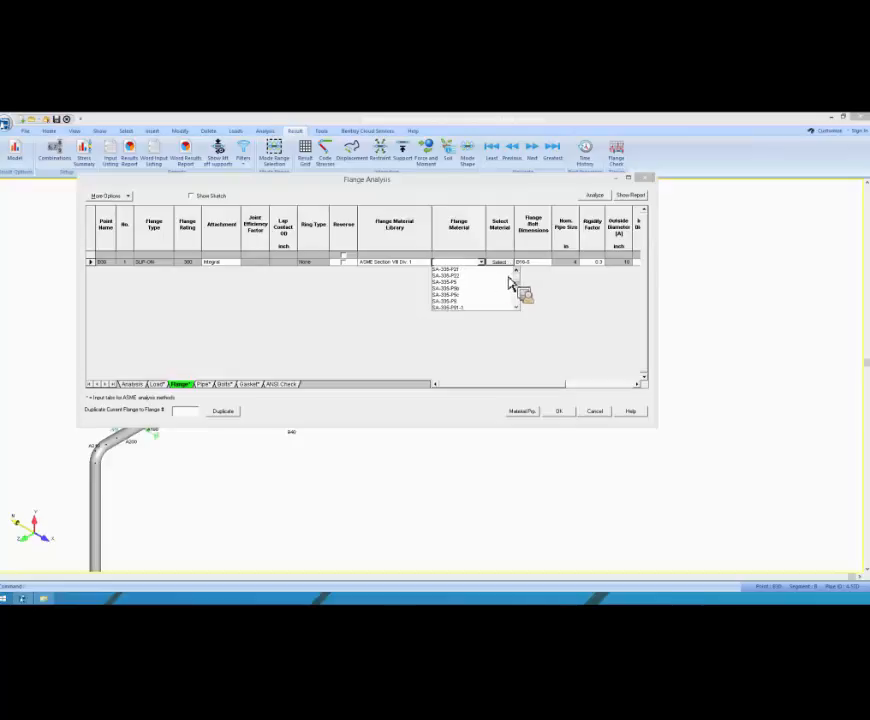
pyautogui.click(506, 275)
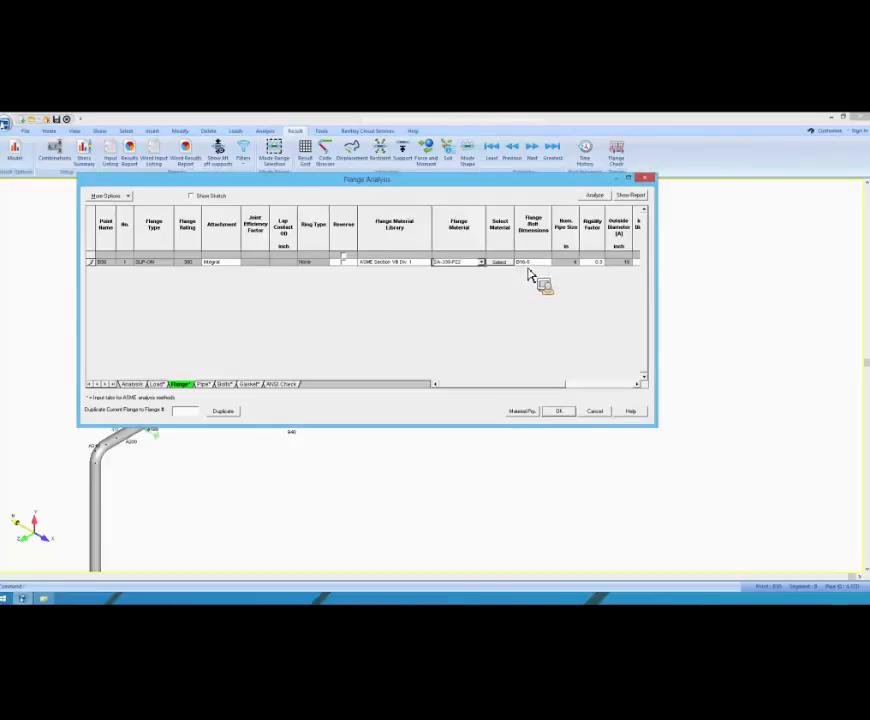
# Step: Check the flange bolt dimension standard for B30, and reposition and widen the Flange Analysis dialog to show more flange dimensions
pyautogui.click(540, 268)
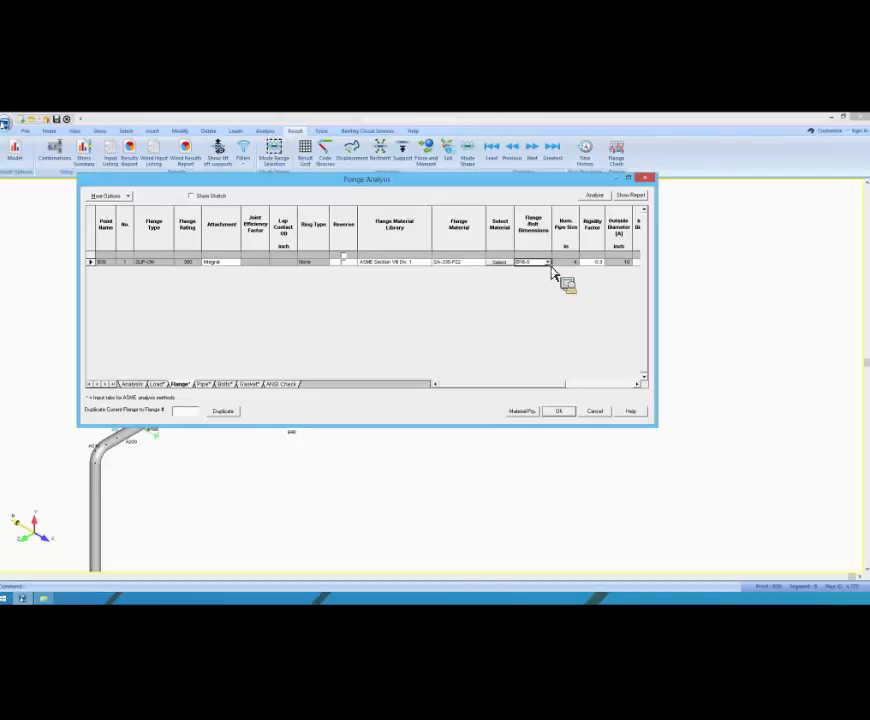
pyautogui.moveTo(466, 180); pyautogui.dragTo(419, 197)
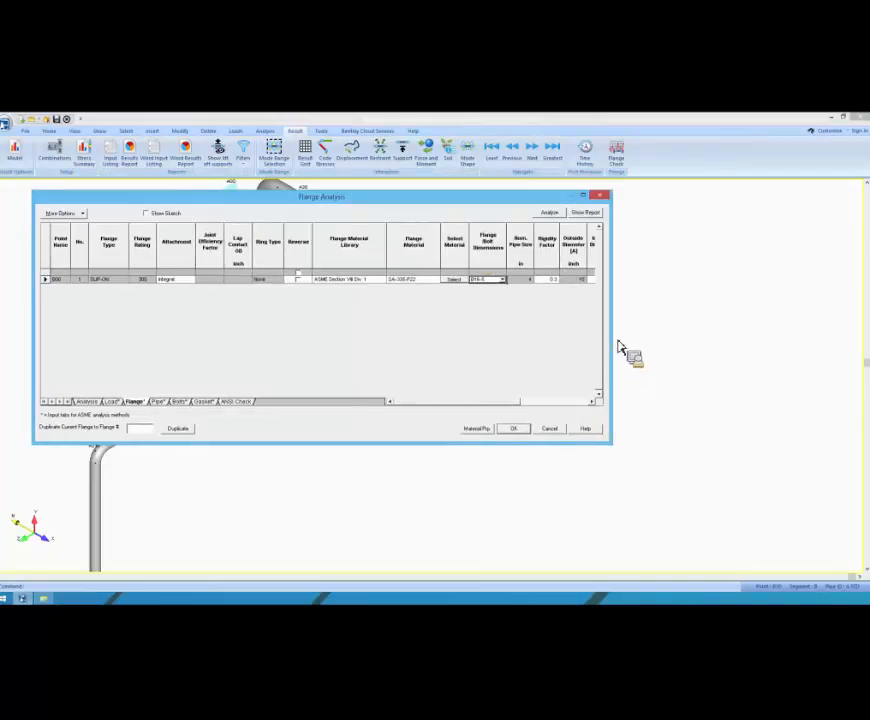
pyautogui.moveTo(612, 344); pyautogui.dragTo(731, 346)
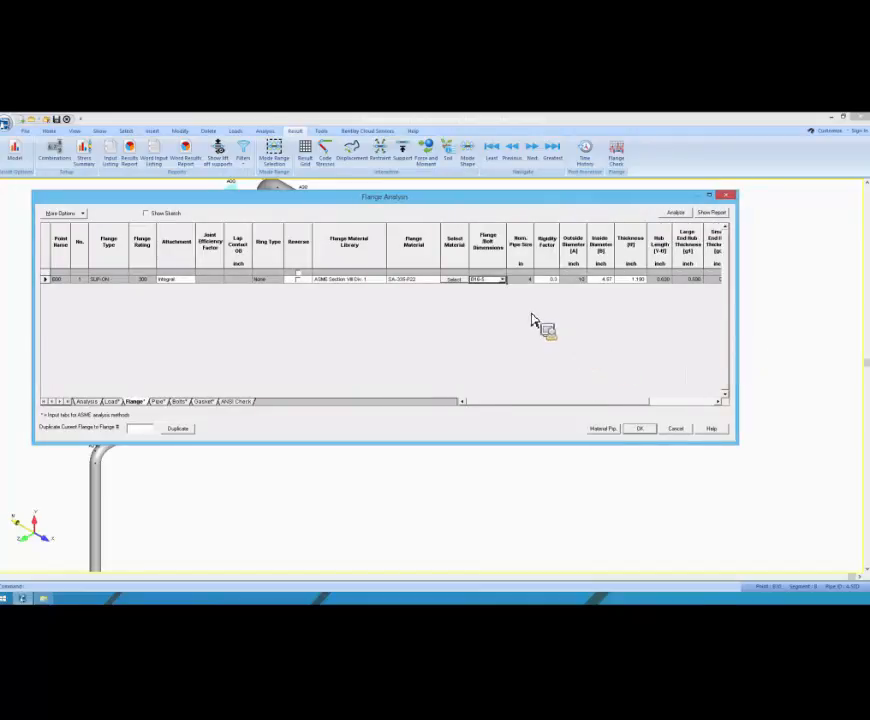
pyautogui.moveTo(485, 403)
pyautogui.mouseDown()
pyautogui.moveTo(592, 404)
pyautogui.moveTo(486, 404)
pyautogui.mouseUp()
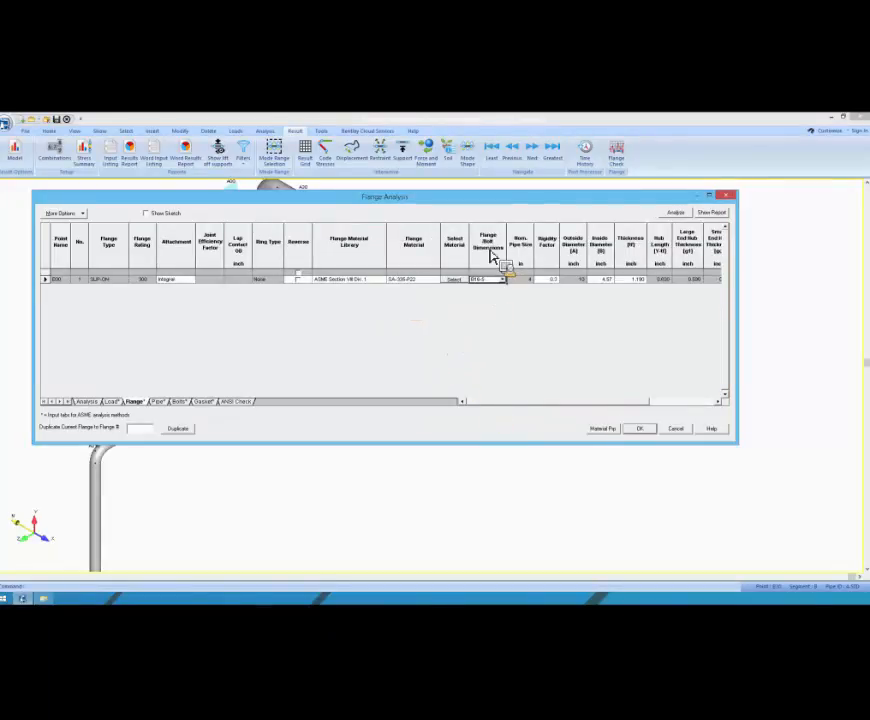
# Step: Review the pipe and bolt data for B30, looking through the available bolt materials and keeping the current one
pyautogui.click(158, 401)
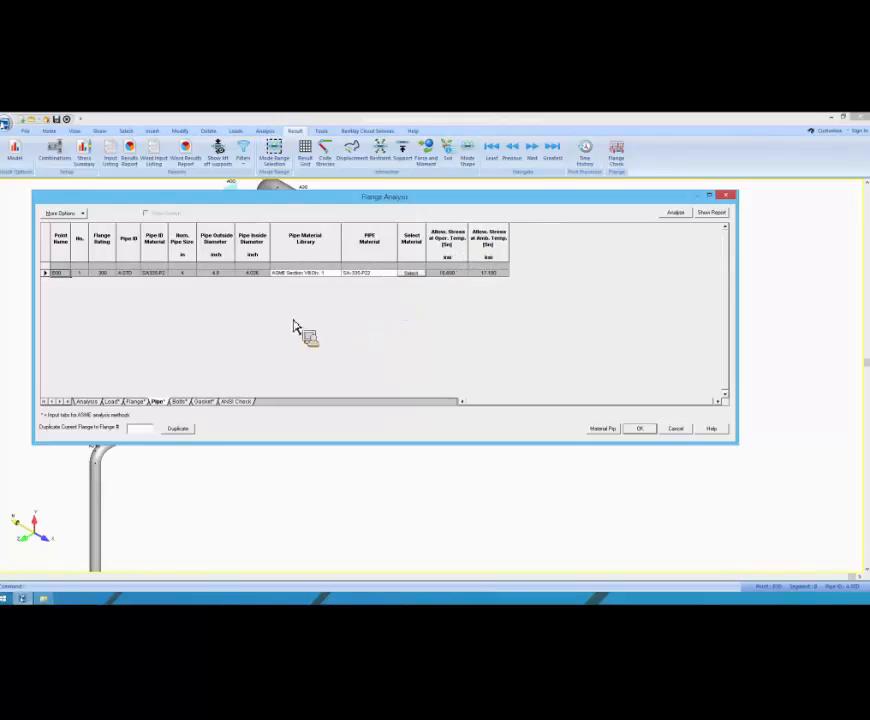
pyautogui.click(179, 401)
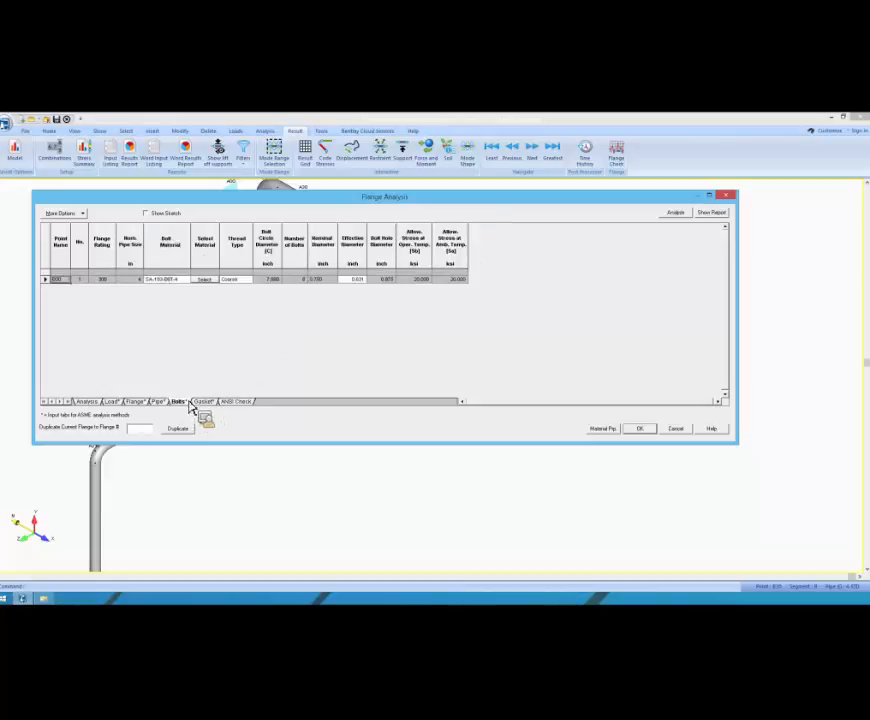
pyautogui.click(186, 281)
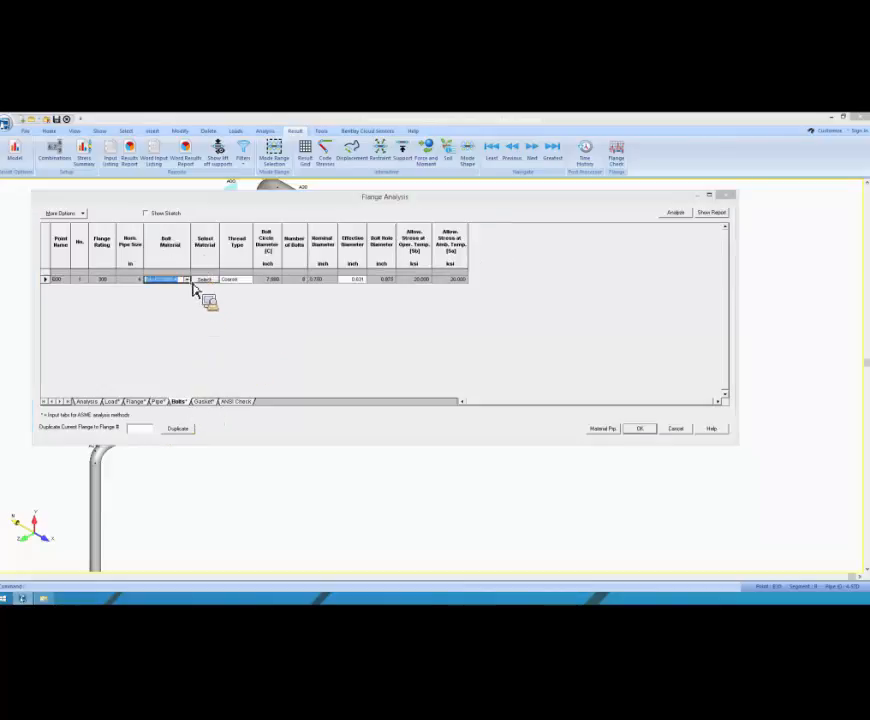
pyautogui.click(186, 280)
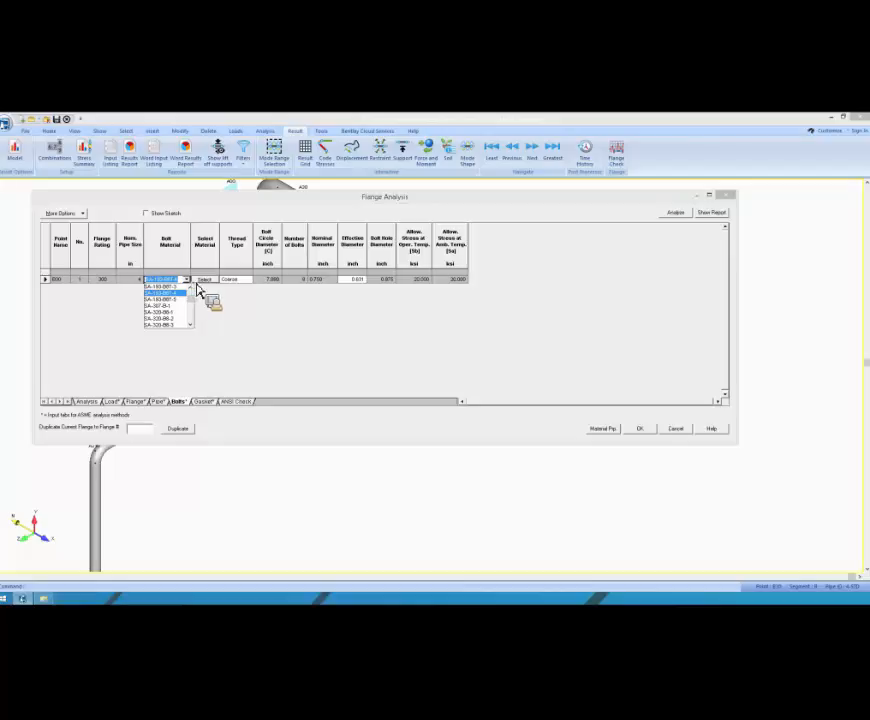
pyautogui.click(267, 299)
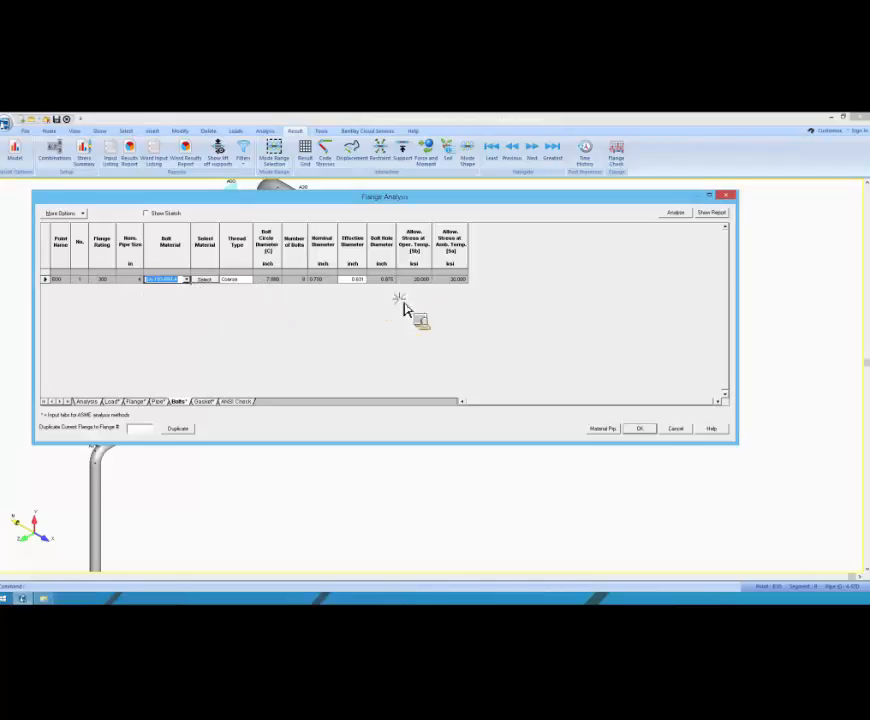
# Step: Set the gasket material for the B30 flange to corrugated monel/chrome + mineral fiber fill in its gasket data
pyautogui.click(208, 402)
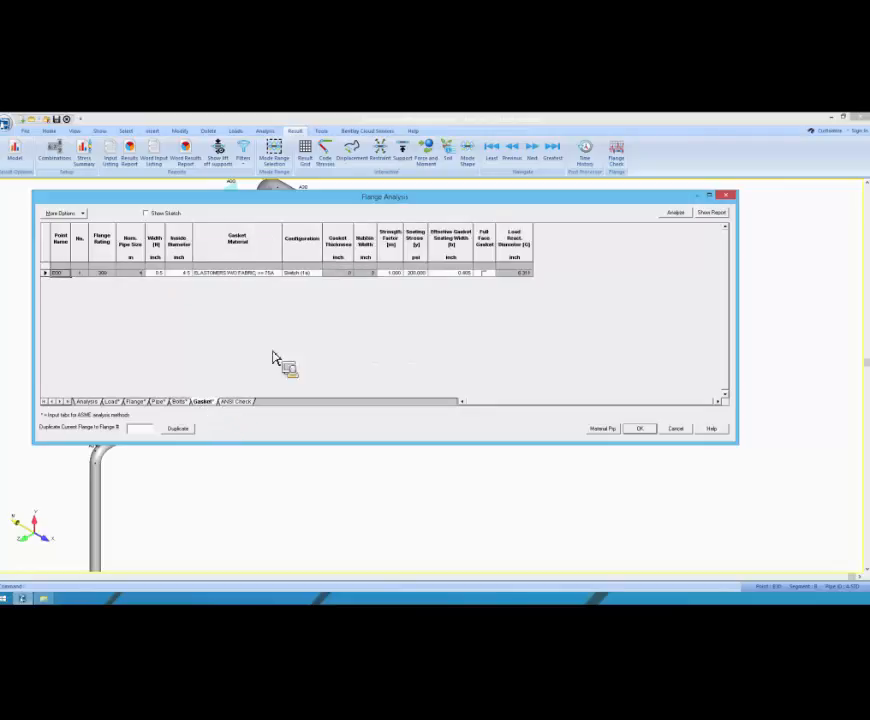
pyautogui.click(282, 277)
pyautogui.click(279, 273)
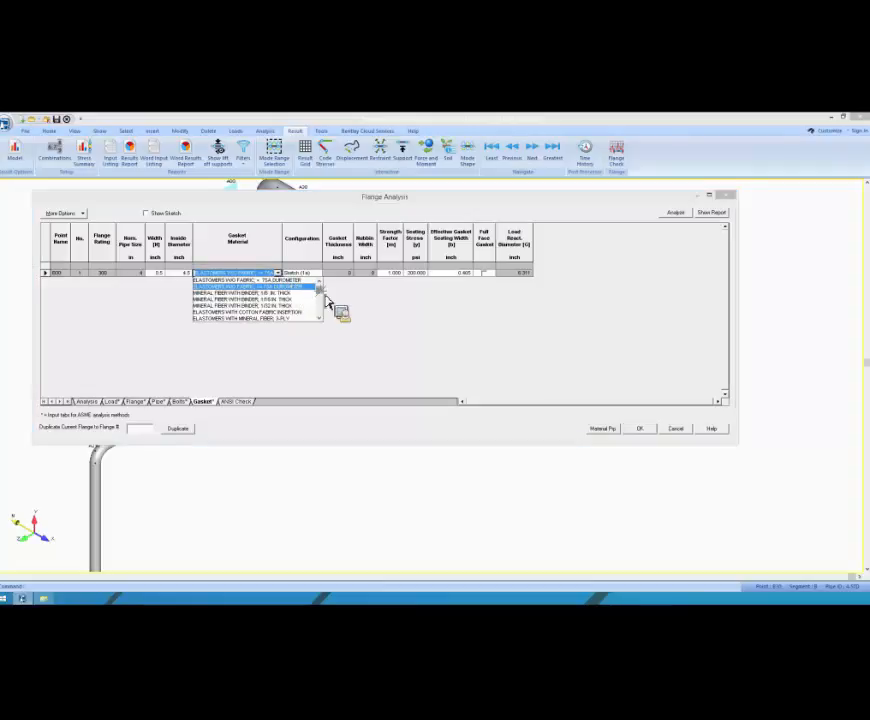
pyautogui.scroll(-2, 324, 297)
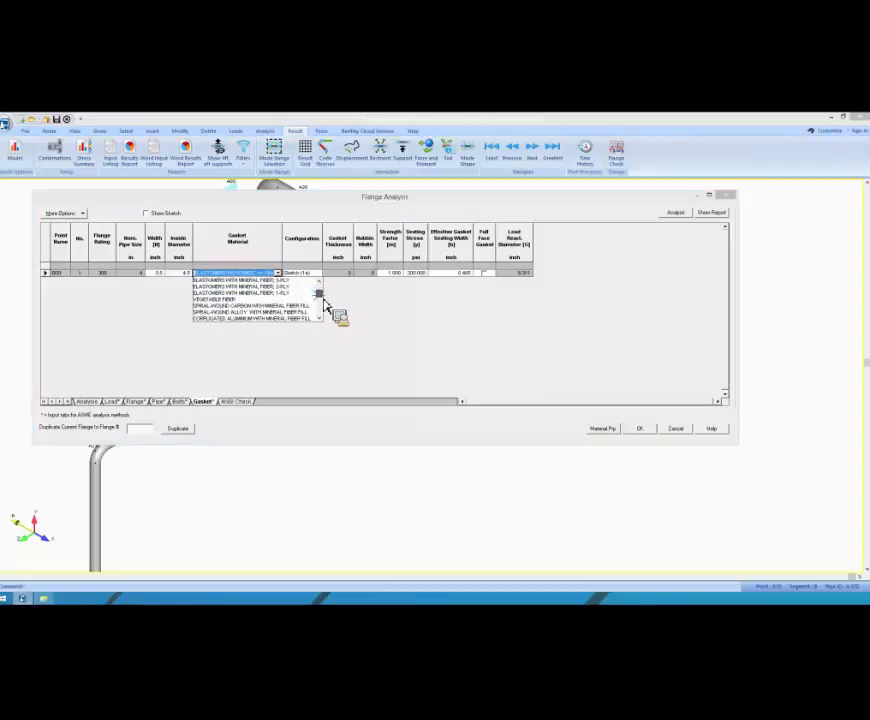
pyautogui.scroll(-2, 325, 306)
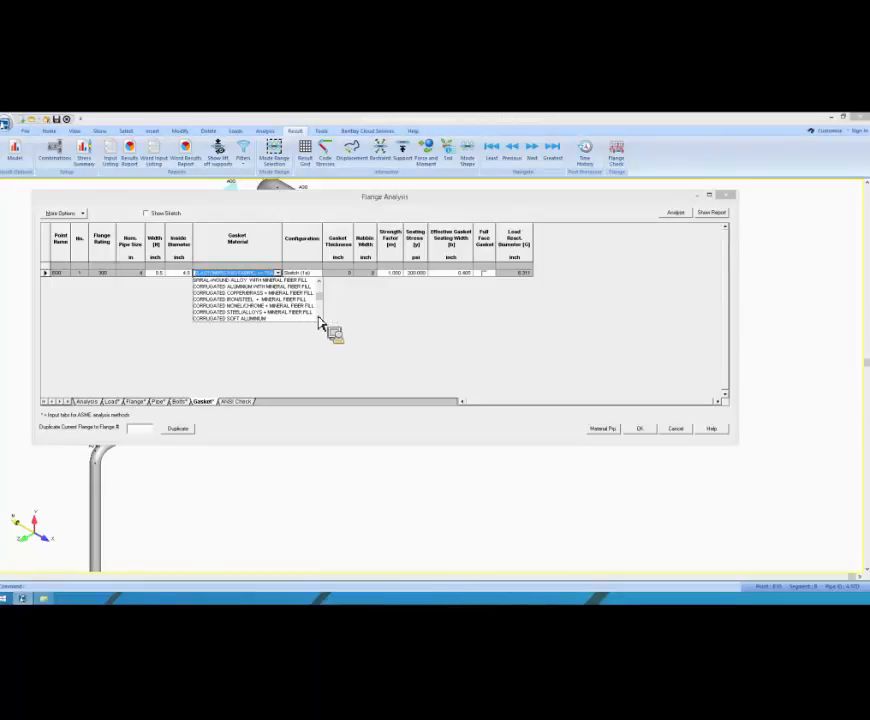
pyautogui.click(290, 306)
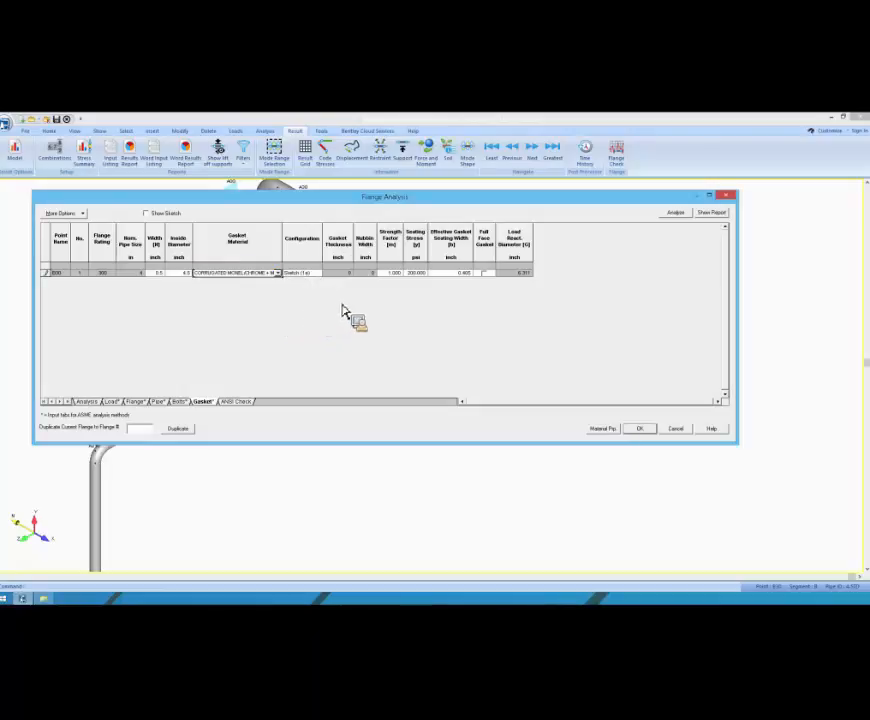
pyautogui.click(329, 274)
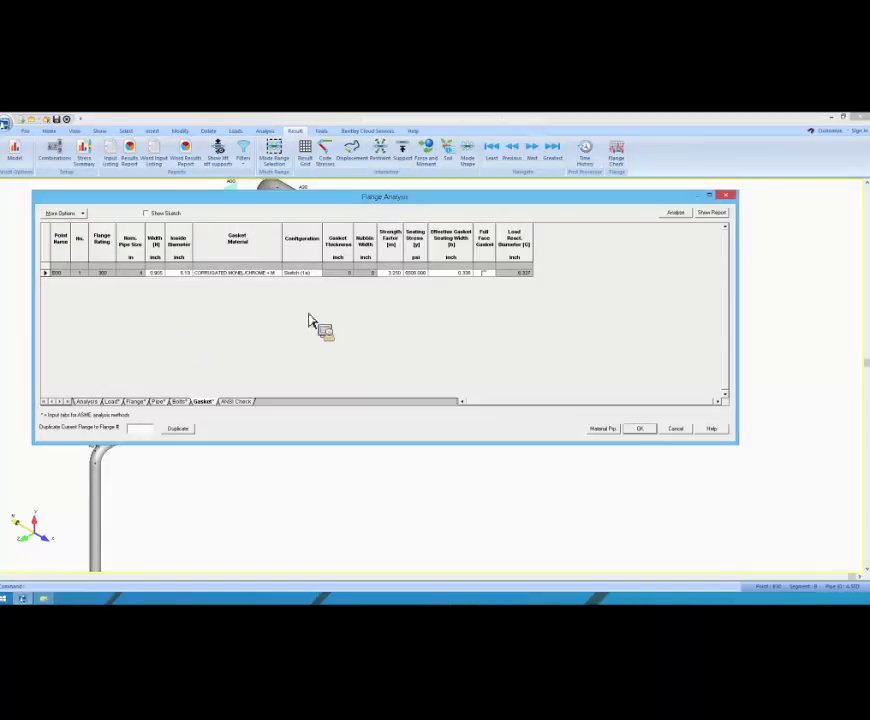
# Step: Try spiral-wound alloy with mineral fiber fill as the B30 gasket material
pyautogui.click(347, 277)
pyautogui.click(371, 276)
pyautogui.click(278, 273)
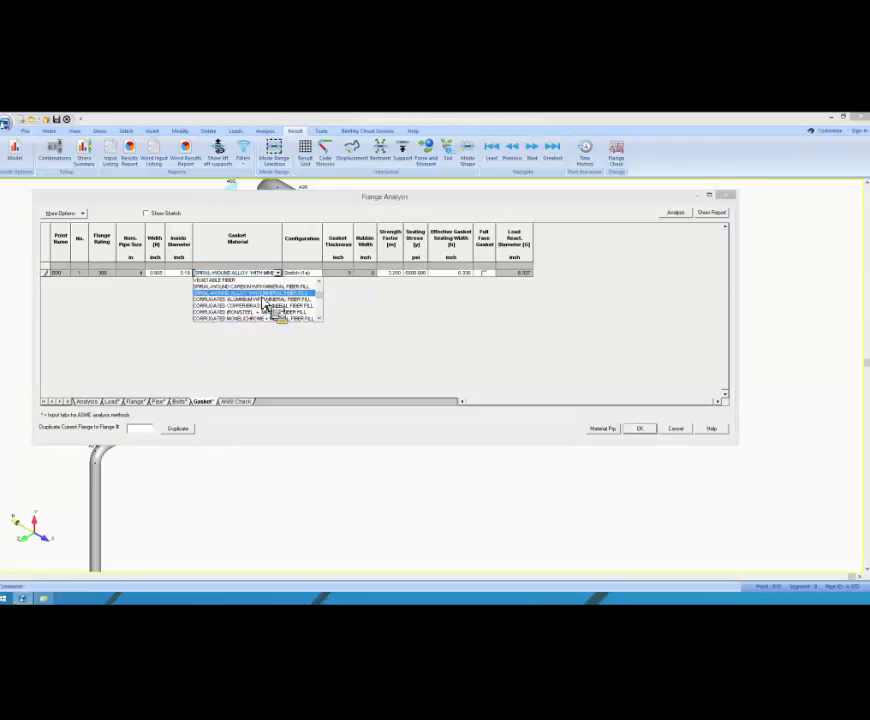
pyautogui.click(268, 300)
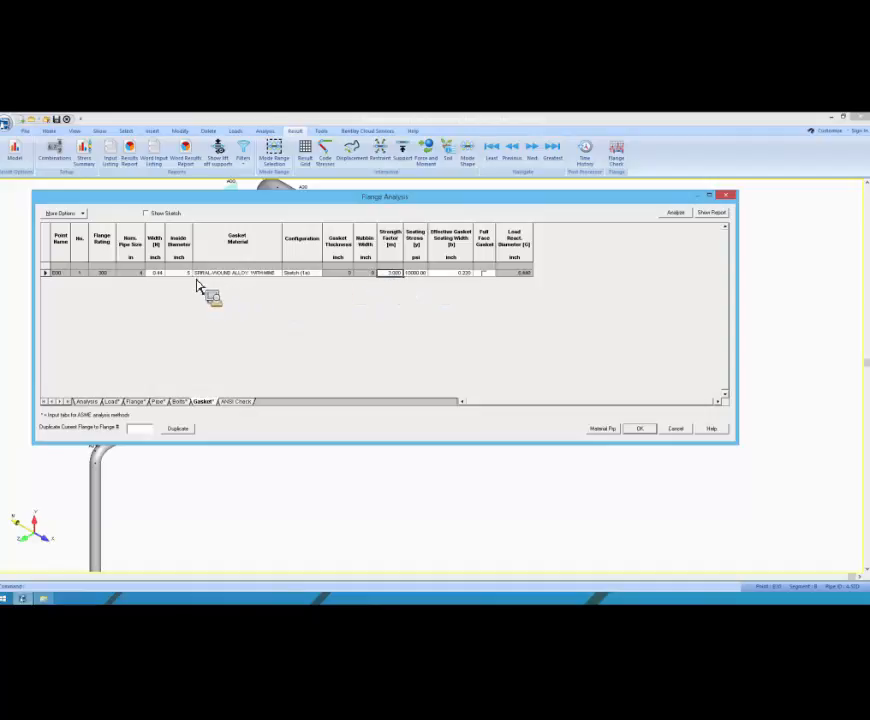
# Step: Change the B30 gasket material back to corrugated monel/chrome + mineral fiber fill
pyautogui.click(278, 273)
pyautogui.scroll(5, 324, 300)
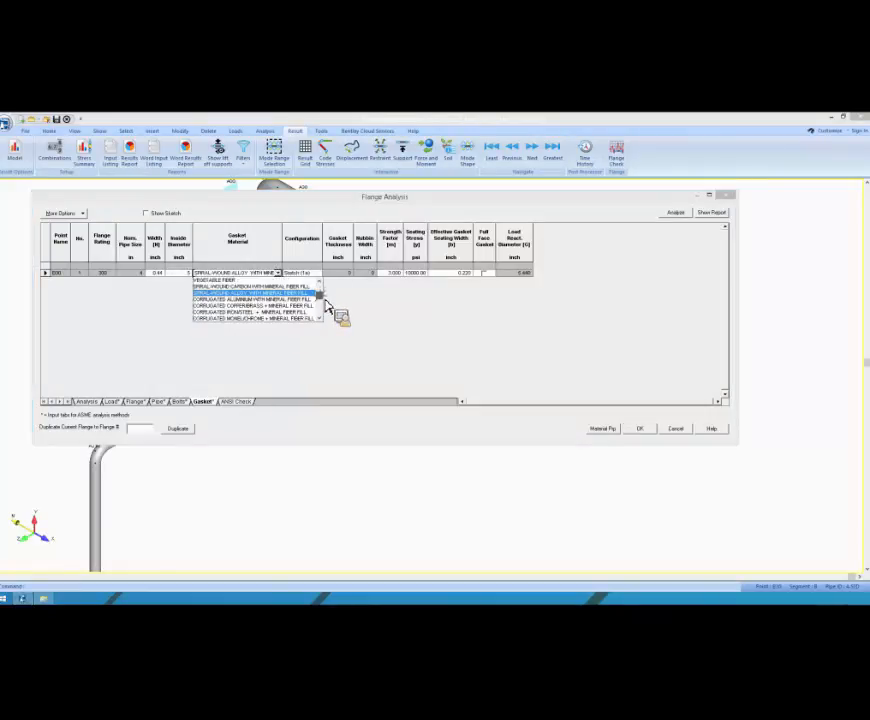
pyautogui.click(282, 293)
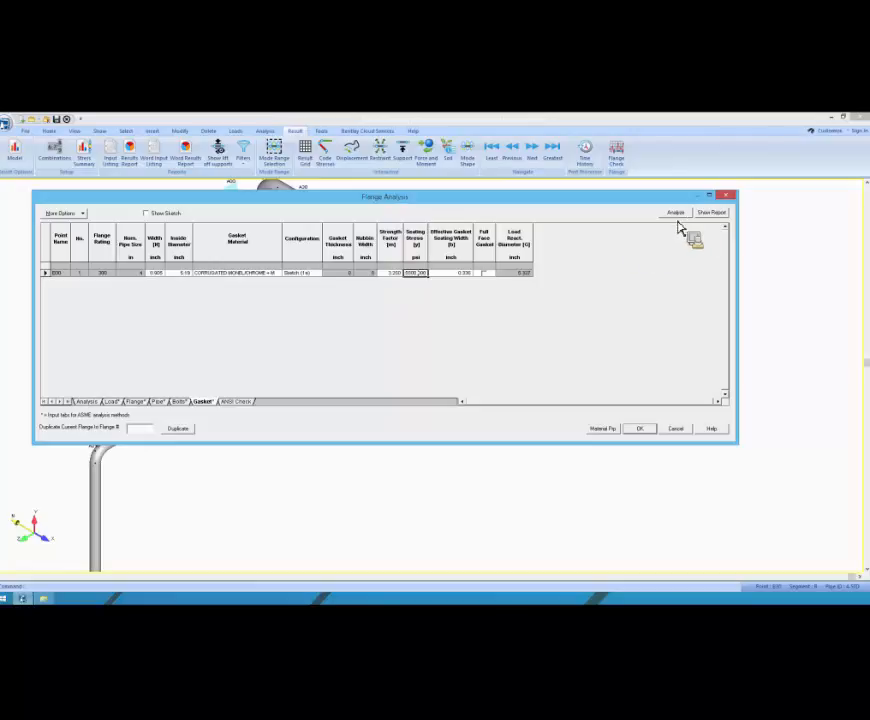
# Step: Look over the ANSI check data, and examine the maximum ratio and notes in the analysis results for the B30 flange
pyautogui.click(238, 401)
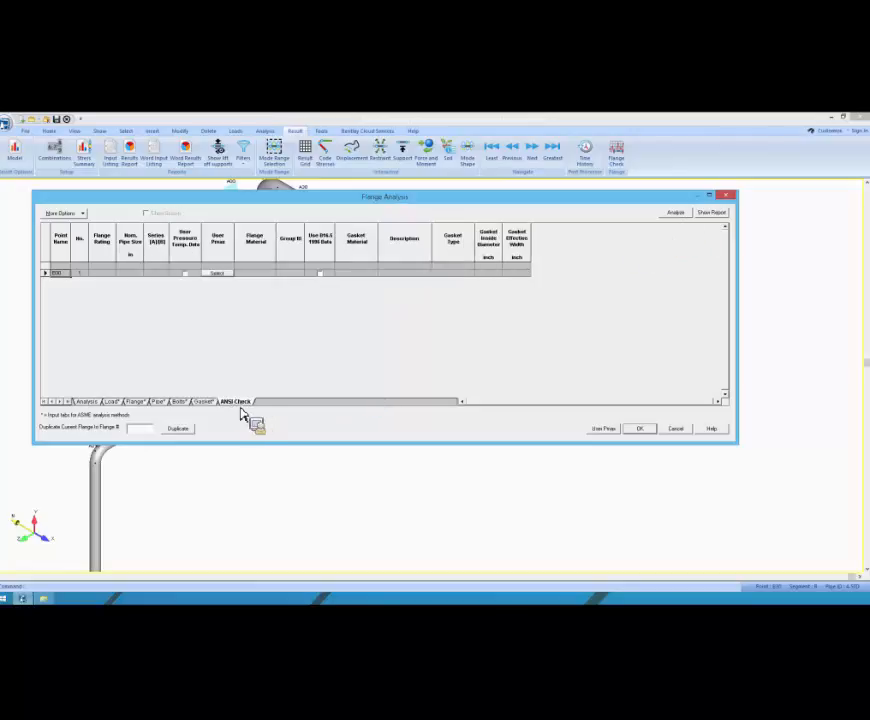
pyautogui.click(88, 402)
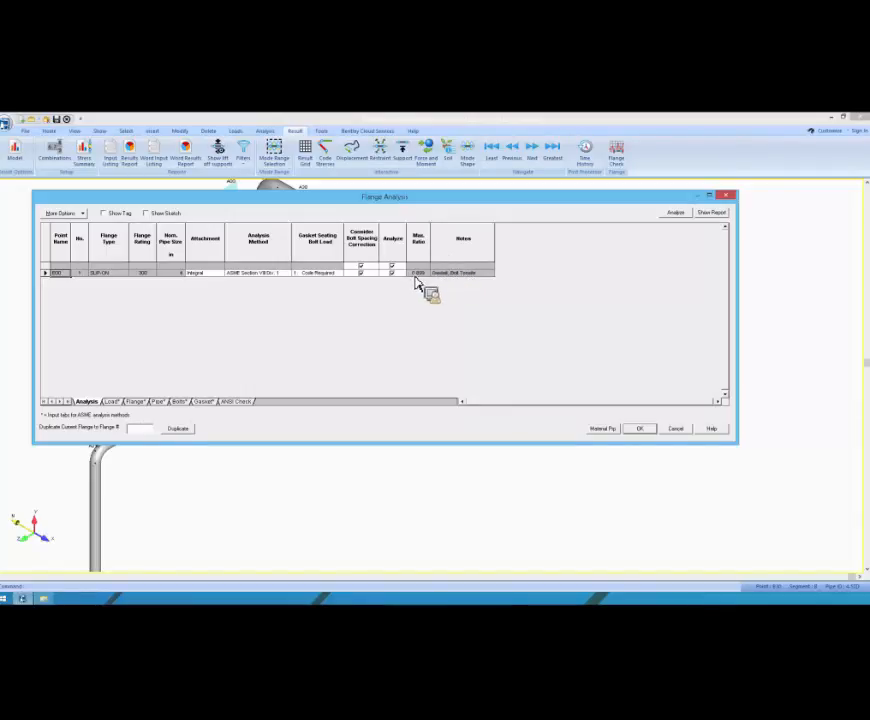
pyautogui.click(423, 275)
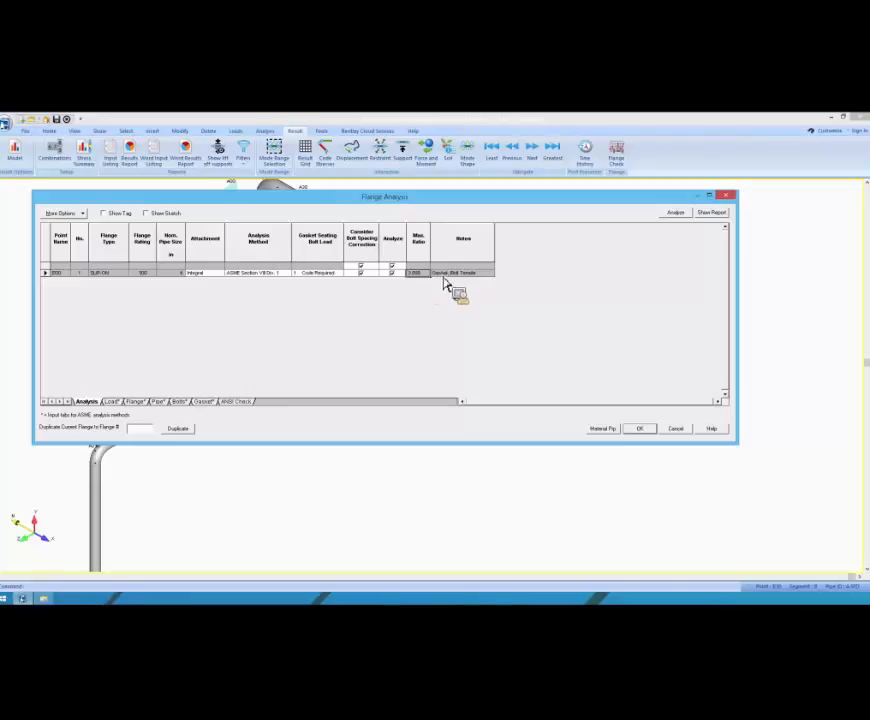
pyautogui.click(467, 275)
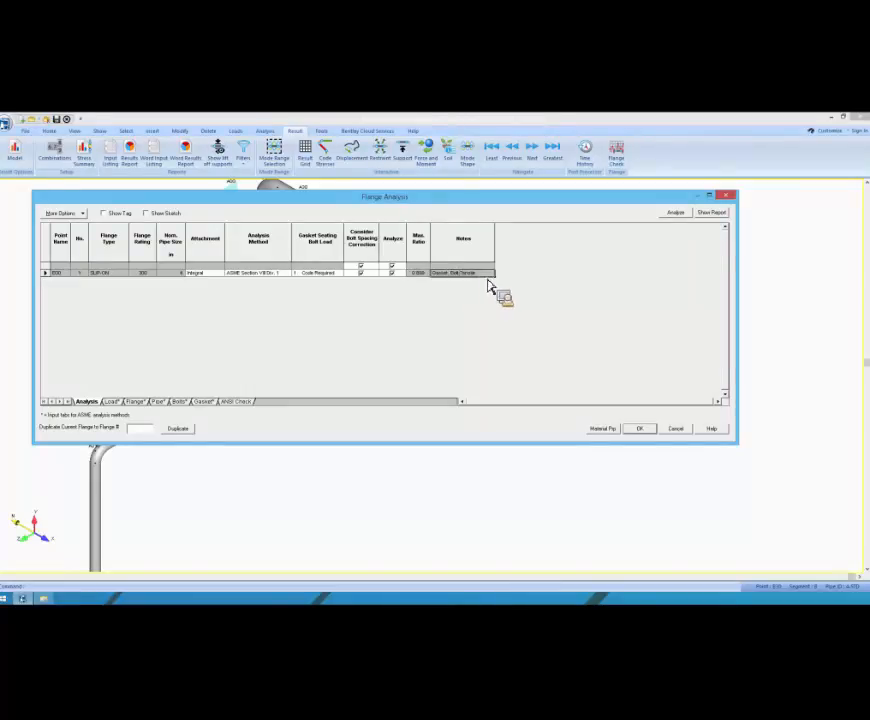
pyautogui.click(424, 275)
pyautogui.click(458, 276)
pyautogui.click(415, 275)
pyautogui.click(447, 274)
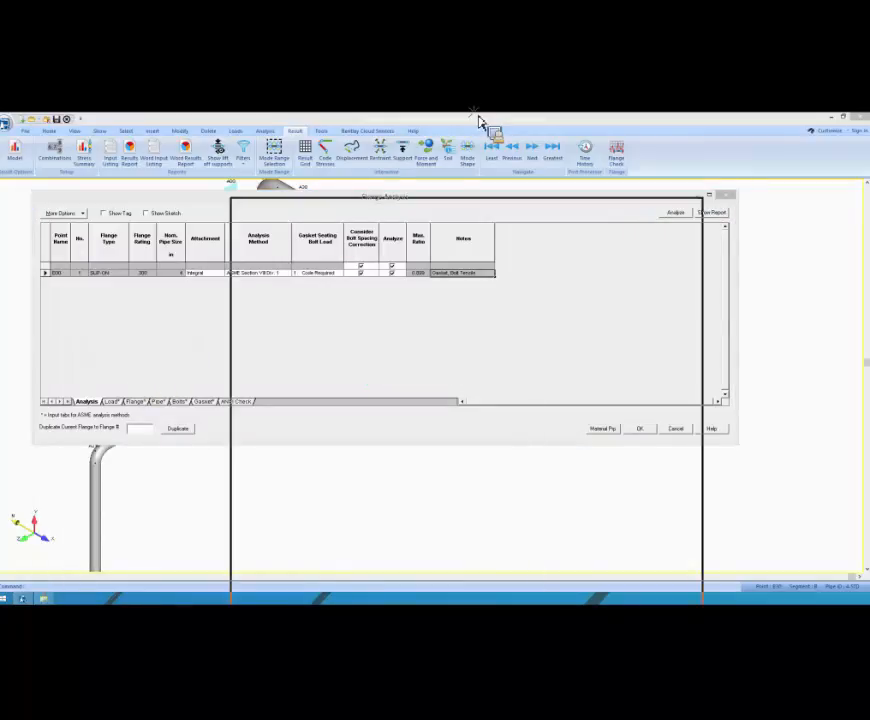
# Step: Review the flange, pipe and gasket inputs listed for point B30 in the flange report
pyautogui.scroll(-3, 178, 394)
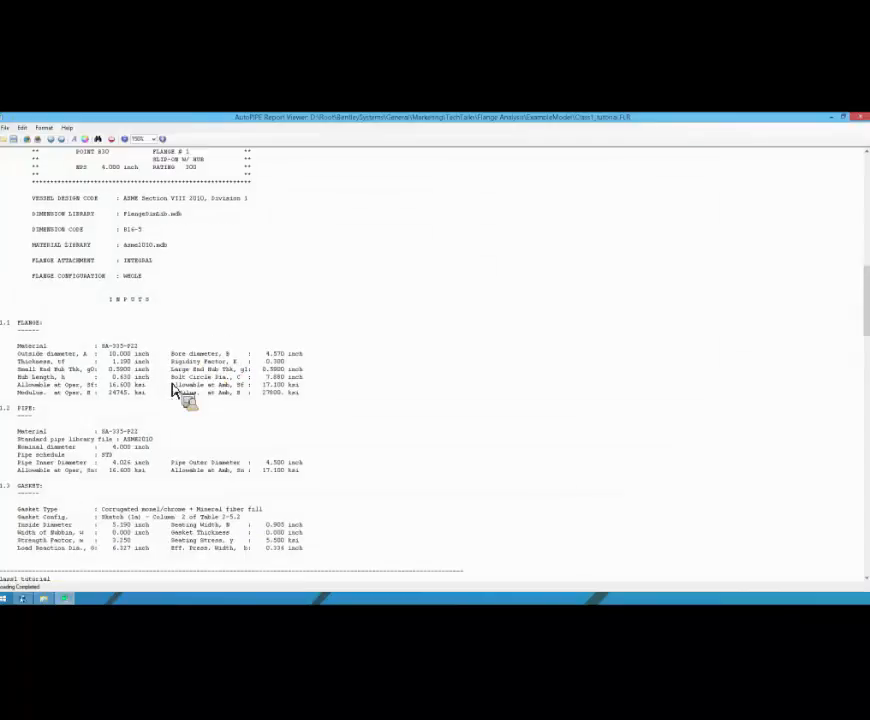
pyautogui.scroll(-2, 19, 214)
pyautogui.moveTo(5, 228); pyautogui.dragTo(383, 309)
pyautogui.scroll(-1, 332, 296)
pyautogui.scroll(-1, 350, 307)
pyautogui.scroll(-1, 262, 340)
pyautogui.click(222, 338)
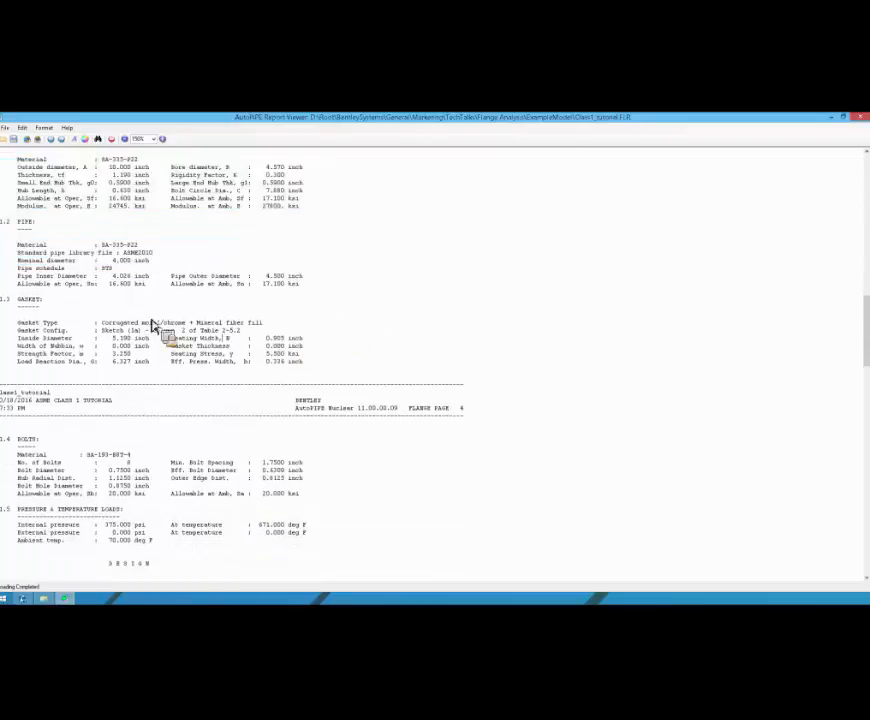
pyautogui.scroll(-1, 143, 309)
pyautogui.scroll(-1, 110, 287)
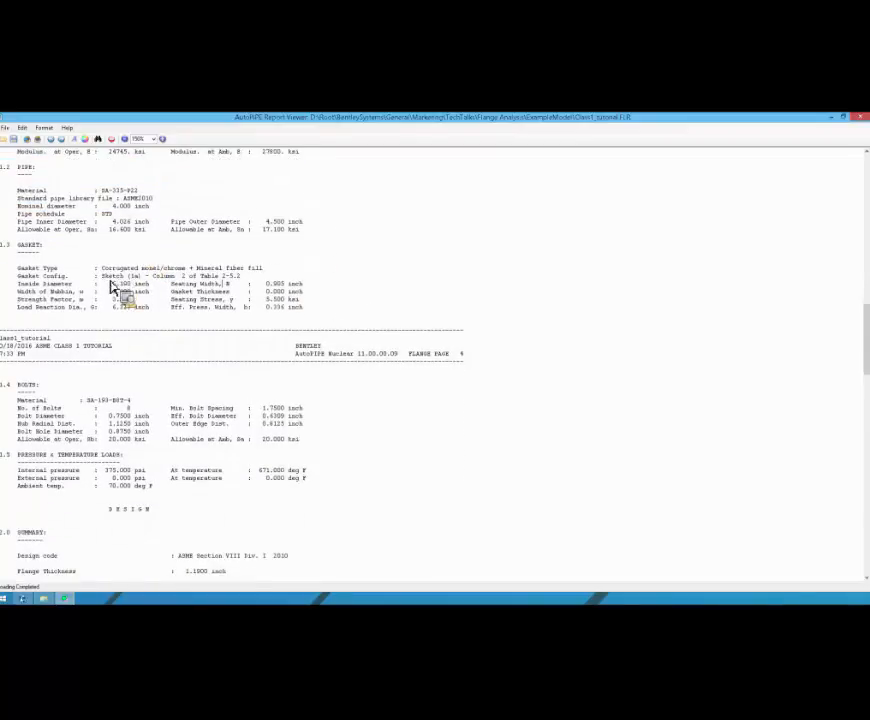
# Step: Review the report's bolt data, pressure and temperature loads, and design summary for the B30 flange
pyautogui.scroll(-3, 115, 289)
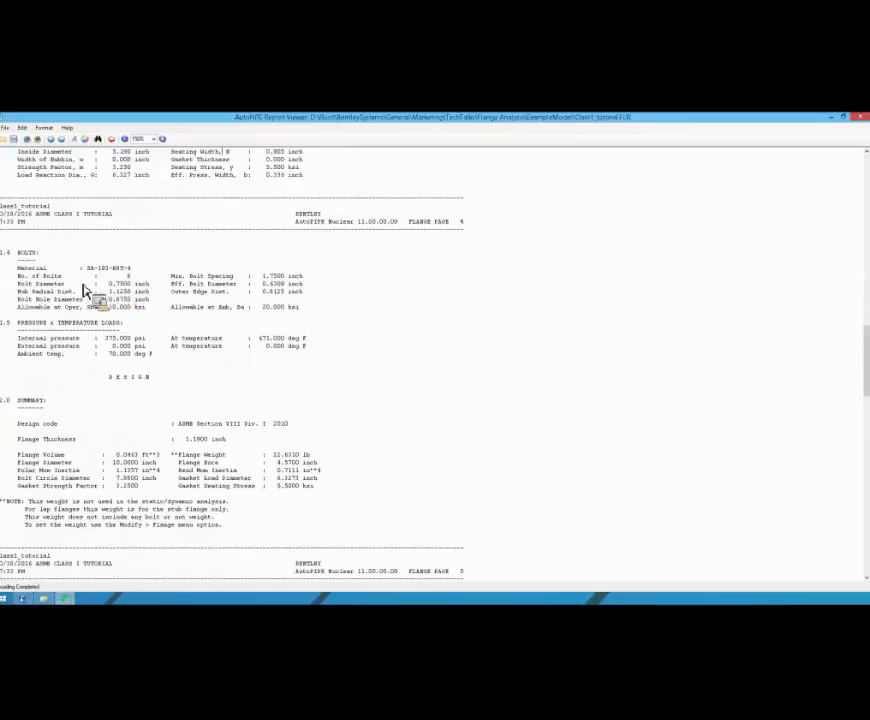
pyautogui.scroll(-1, 96, 318)
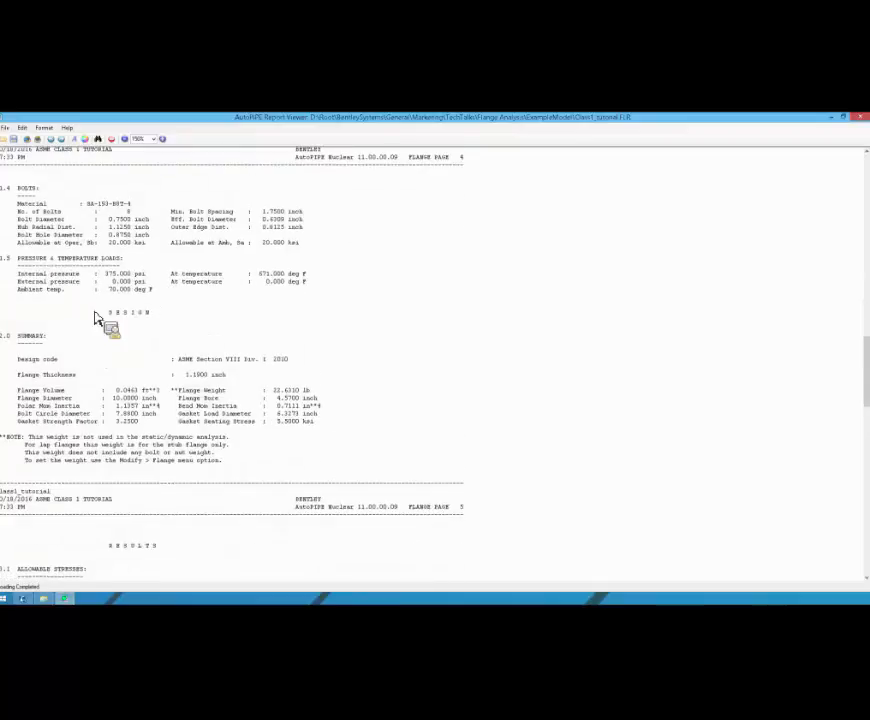
pyautogui.scroll(-1, 96, 318)
pyautogui.scroll(-2, 93, 316)
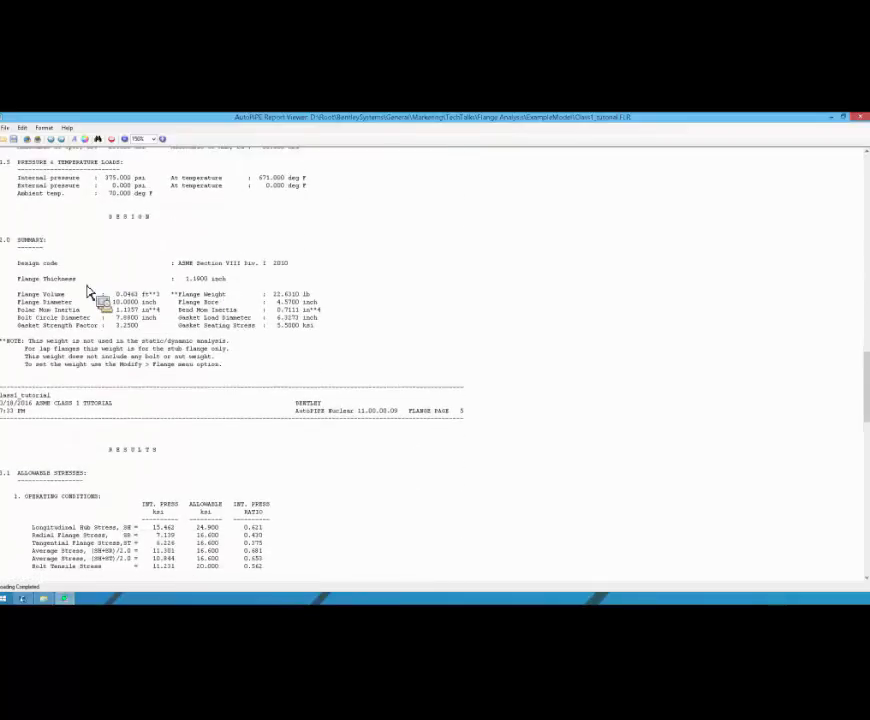
pyautogui.scroll(-1, 92, 296)
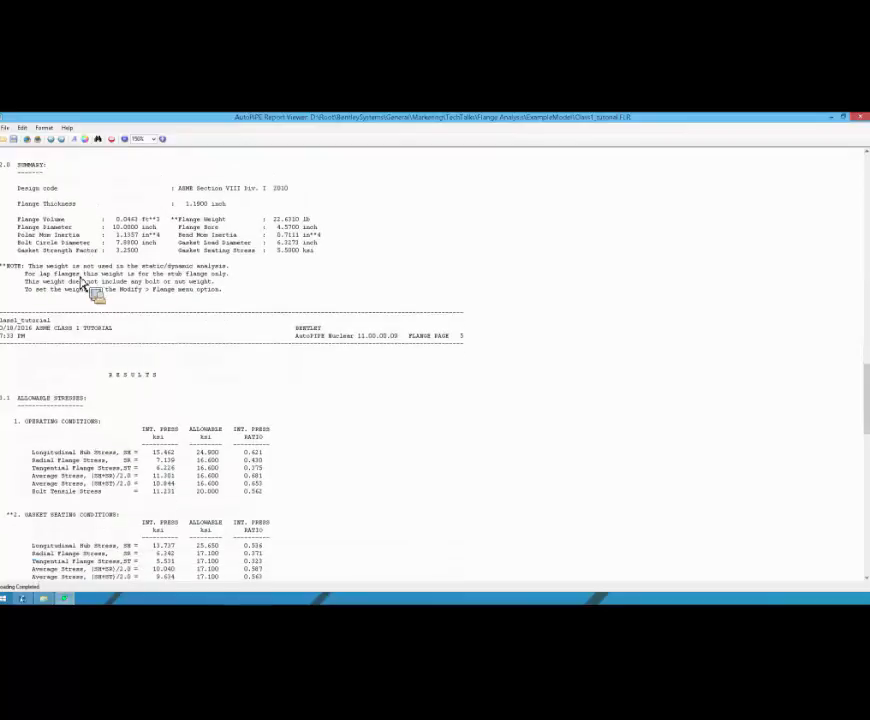
pyautogui.scroll(-1, 21, 214)
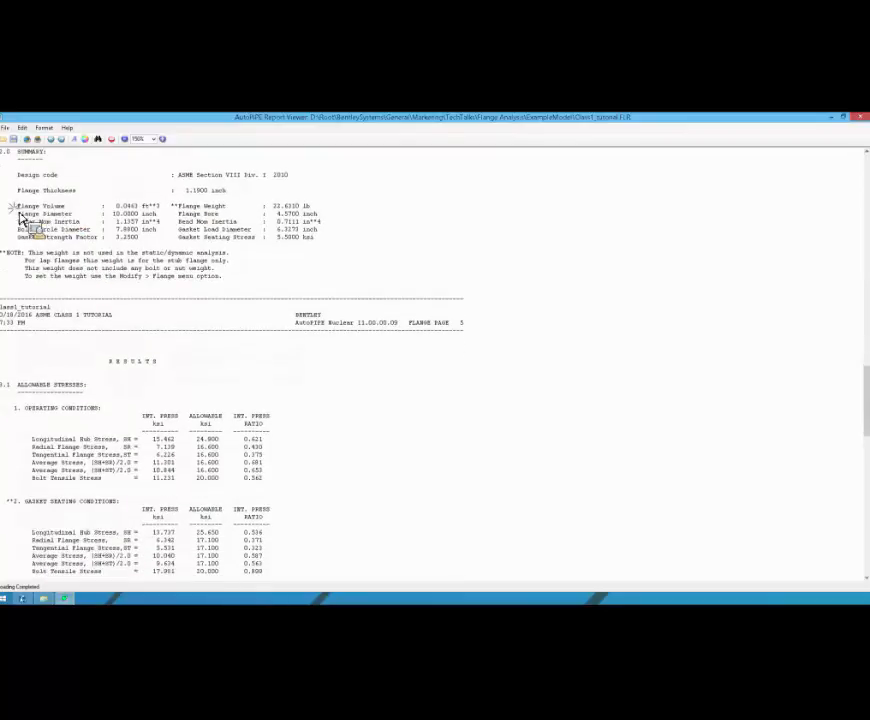
pyautogui.moveTo(15, 205); pyautogui.dragTo(116, 248)
# Step: Examine the report's allowable stresses under operating and gasket seating conditions, including the note on the gasket seating bolt load
pyautogui.scroll(-4, 118, 252)
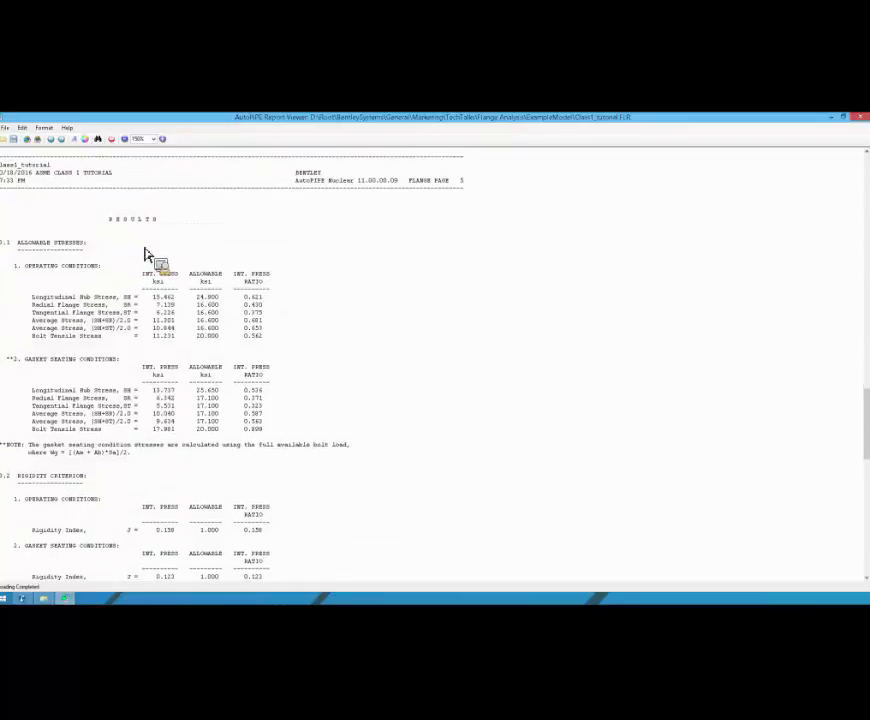
pyautogui.scroll(-1, 145, 255)
pyautogui.scroll(-1, 145, 255)
pyautogui.moveTo(25, 198); pyautogui.dragTo(108, 210)
pyautogui.moveTo(25, 291); pyautogui.dragTo(147, 303)
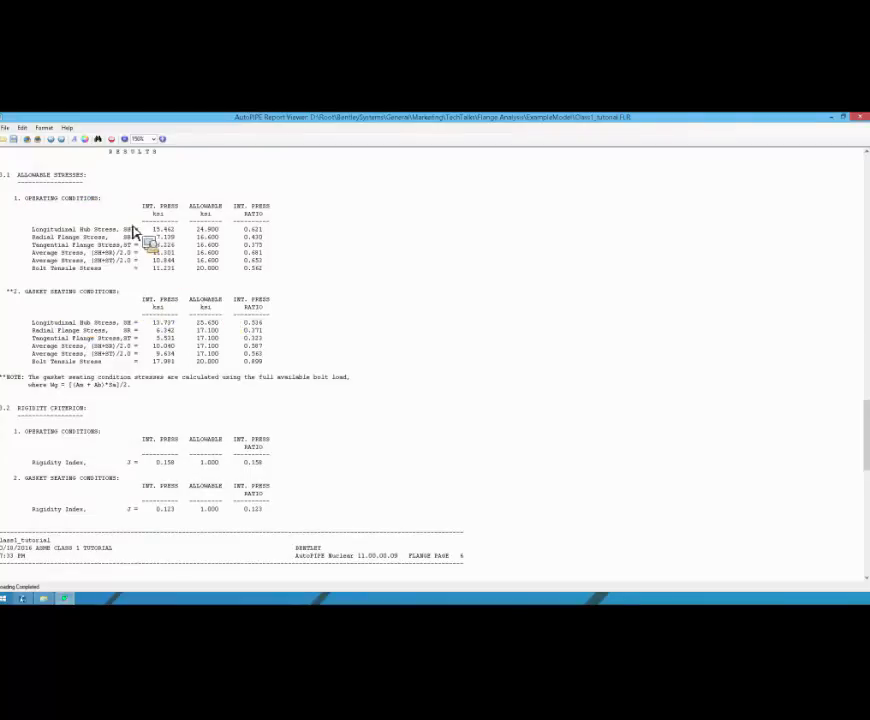
pyautogui.scroll(-1, 131, 232)
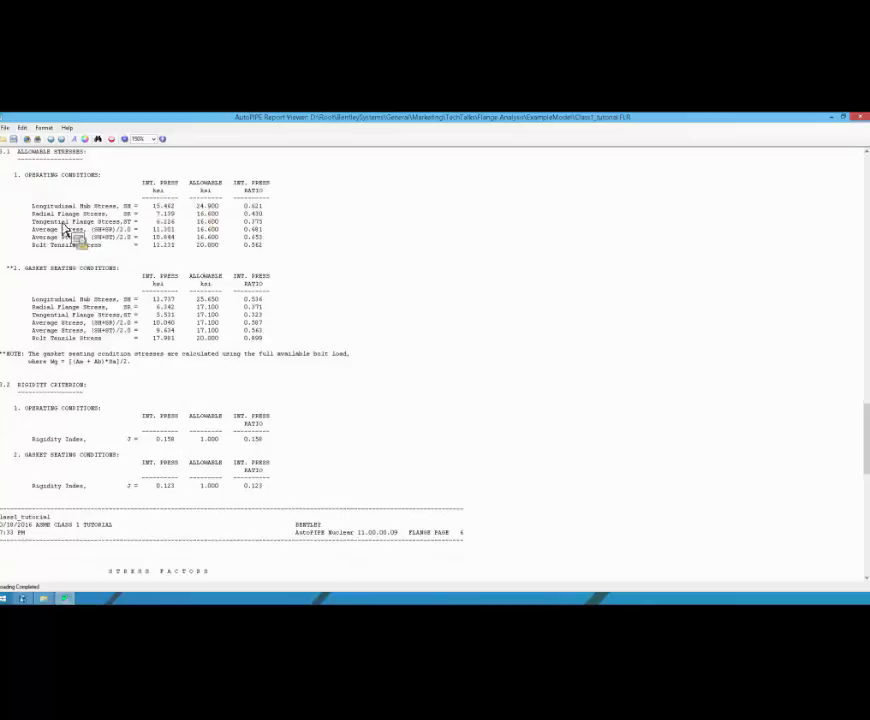
pyautogui.moveTo(29, 221); pyautogui.dragTo(137, 234)
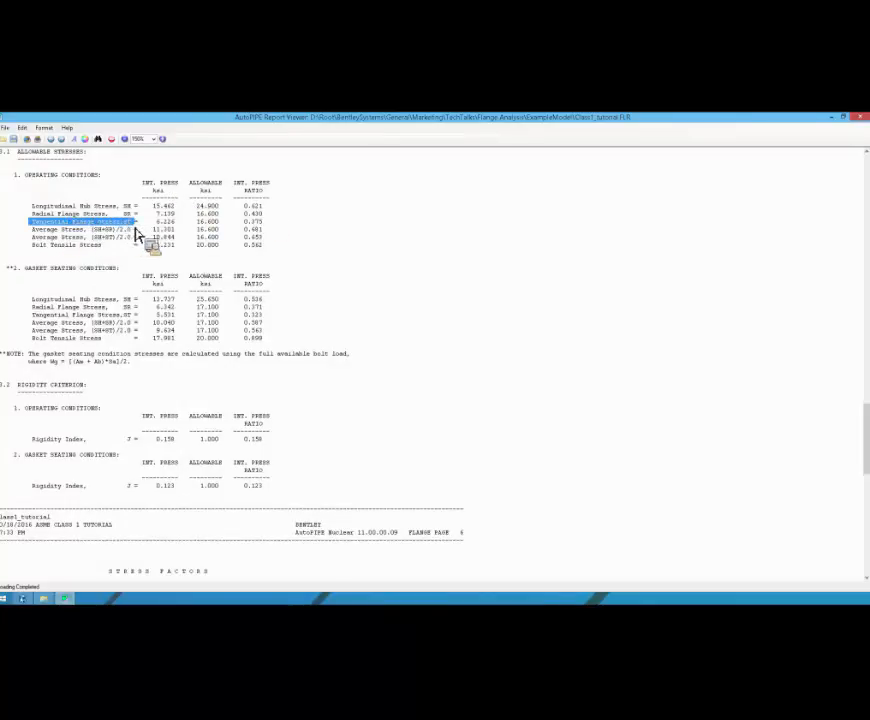
pyautogui.click(137, 230)
pyautogui.moveTo(32, 217); pyautogui.dragTo(102, 218)
pyautogui.moveTo(40, 218); pyautogui.dragTo(87, 318)
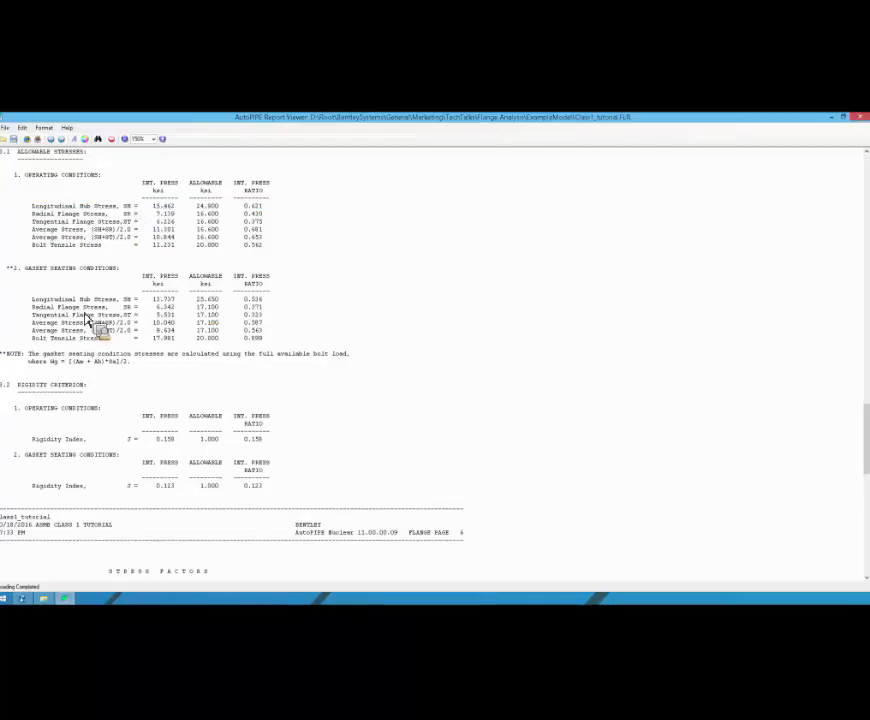
pyautogui.moveTo(25, 270); pyautogui.dragTo(29, 197)
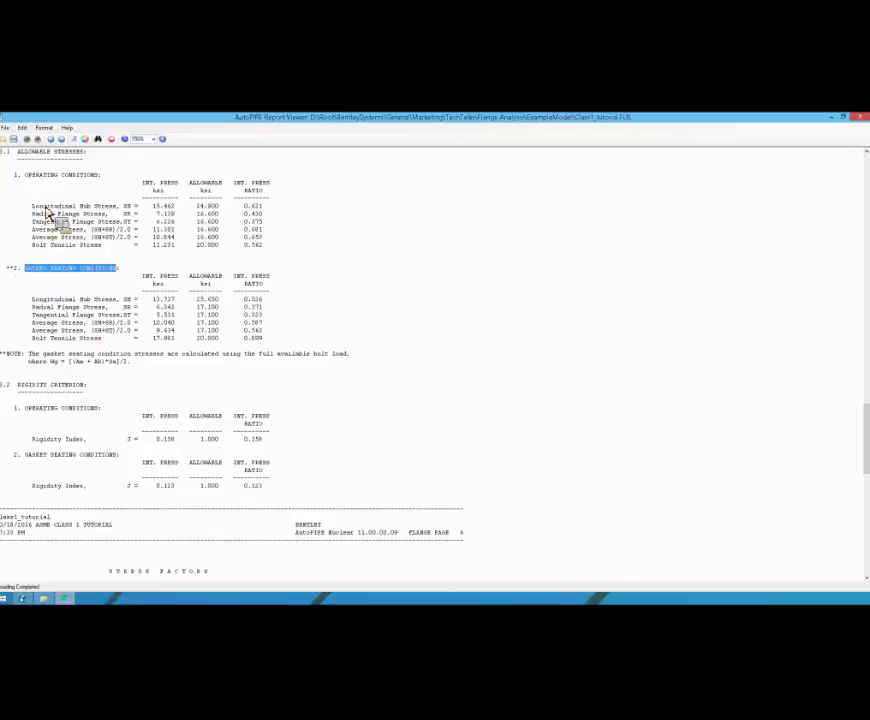
pyautogui.moveTo(29, 355); pyautogui.dragTo(128, 370)
pyautogui.click(125, 364)
# Step: Examine the rigidity index and its ratios for operating and gasket seating conditions in the report's rigidity criterion section
pyautogui.scroll(-3, 83, 334)
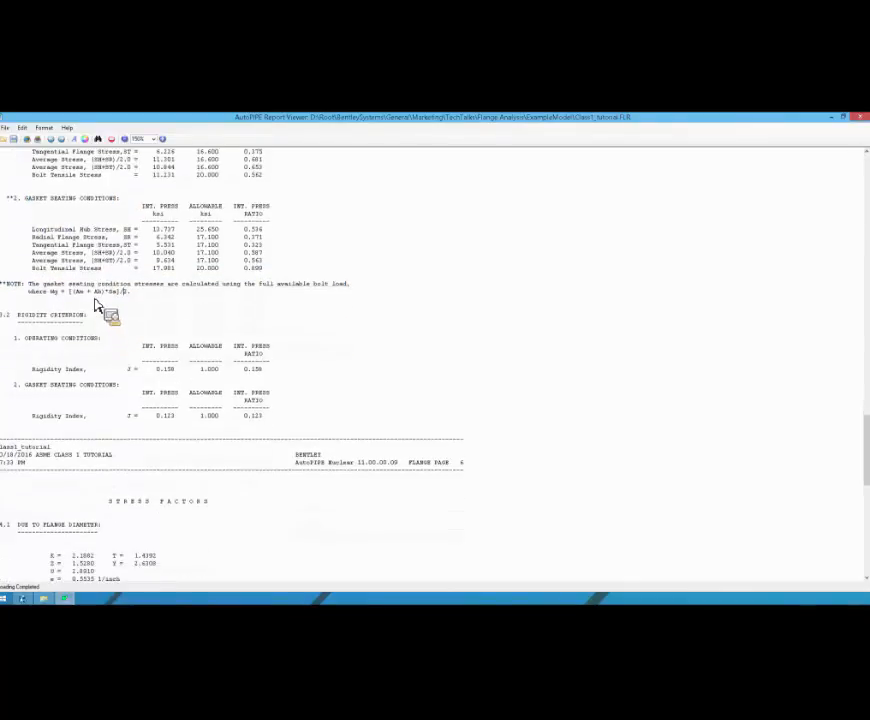
pyautogui.scroll(-3, 107, 300)
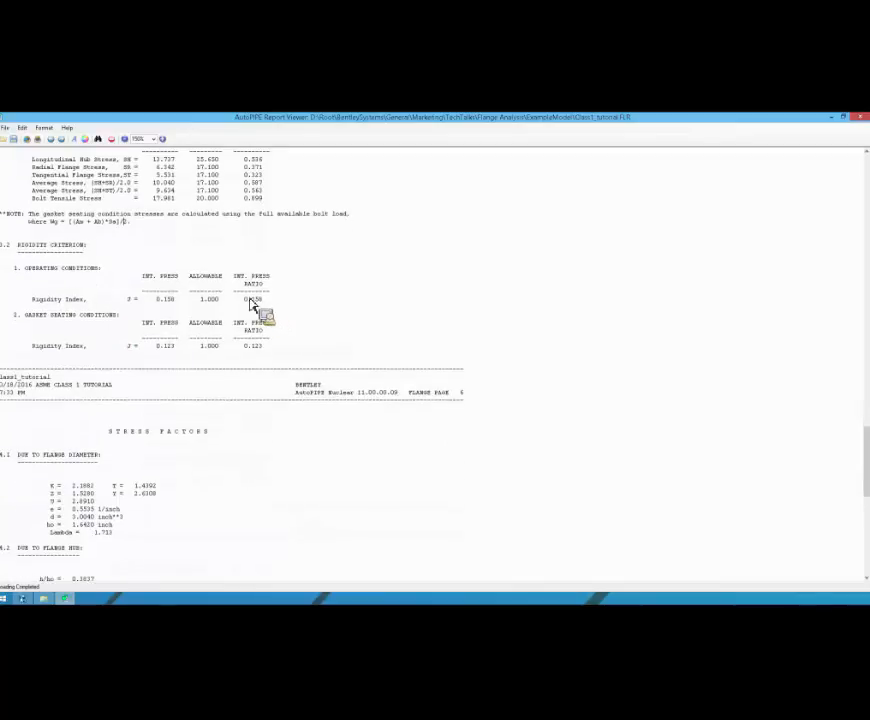
pyautogui.scroll(-2, 175, 282)
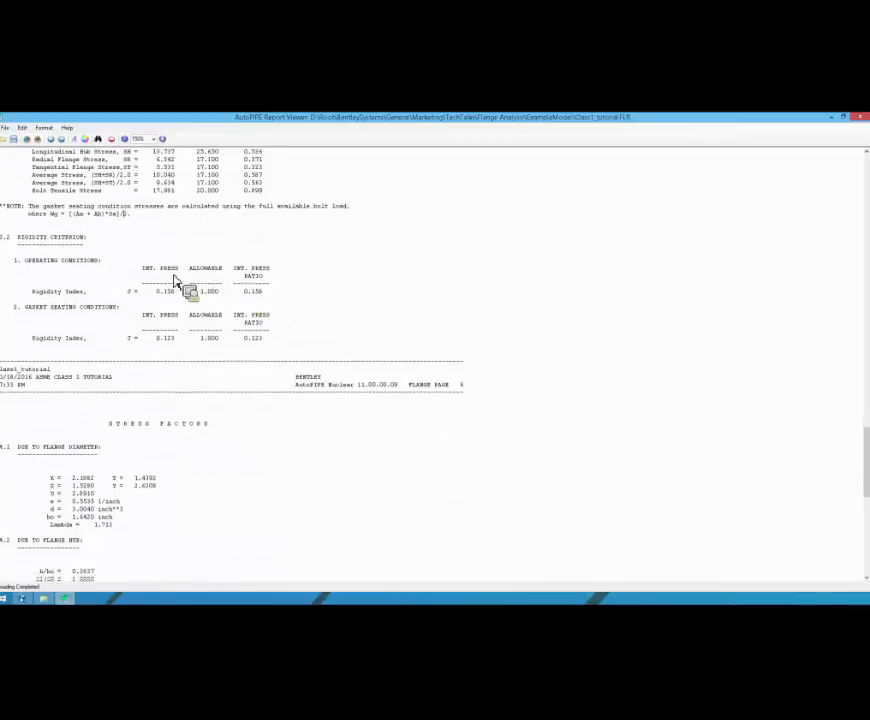
pyautogui.doubleClick(253, 277)
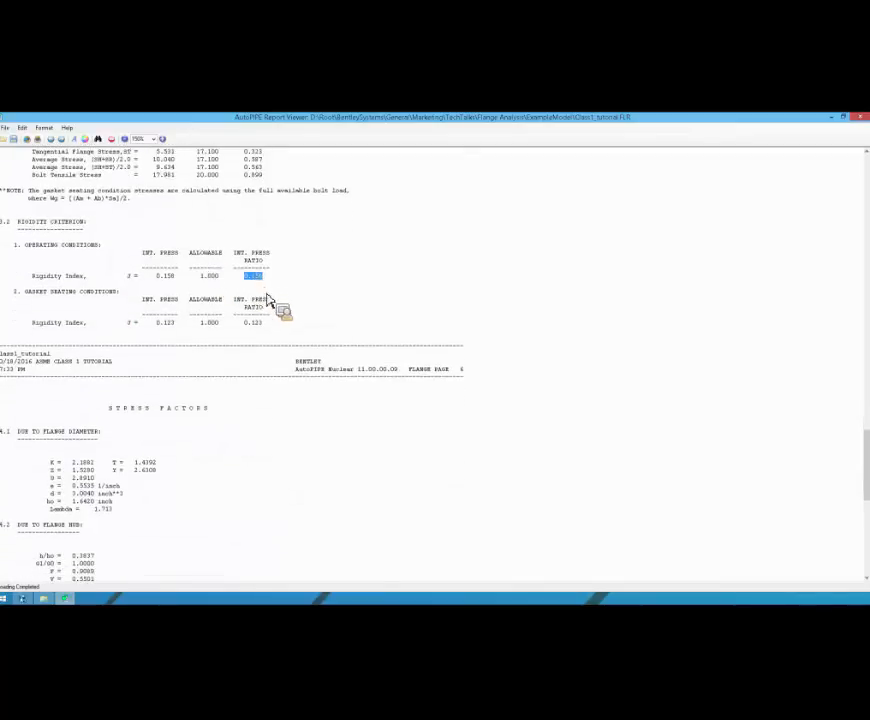
pyautogui.moveTo(247, 325); pyautogui.dragTo(107, 300)
pyautogui.doubleClick(207, 325)
pyautogui.scroll(-1, 95, 311)
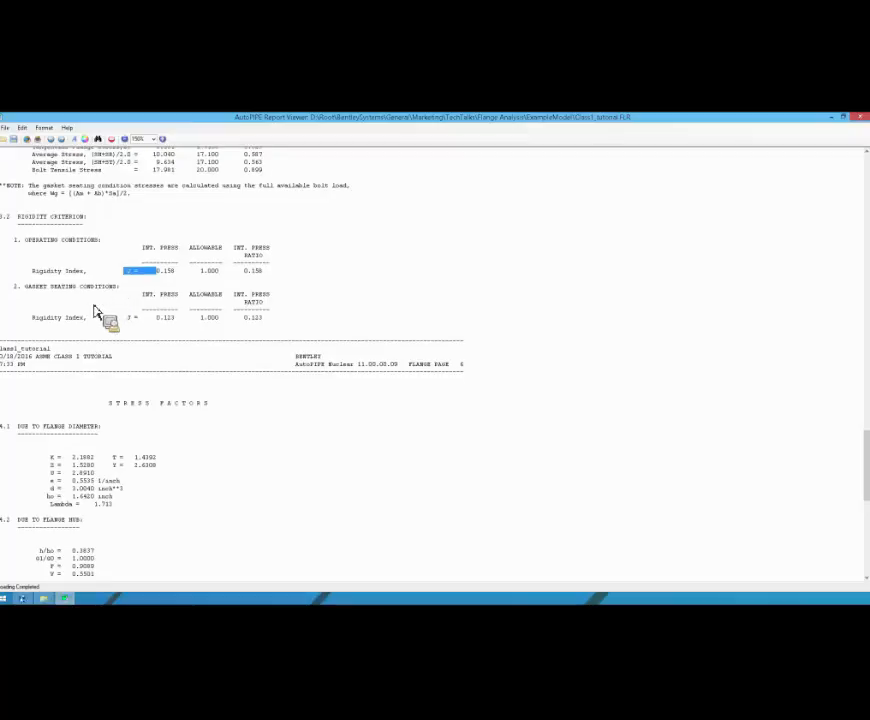
# Step: Examine the report's stress factors due to flange diameter and flange hub
pyautogui.scroll(-1, 74, 333)
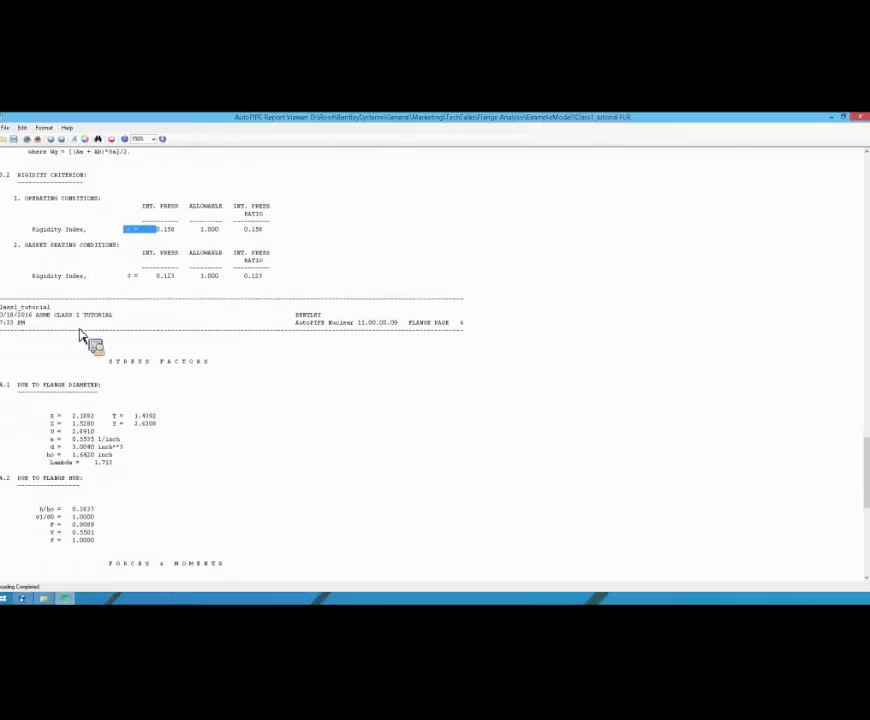
pyautogui.scroll(-3, 155, 385)
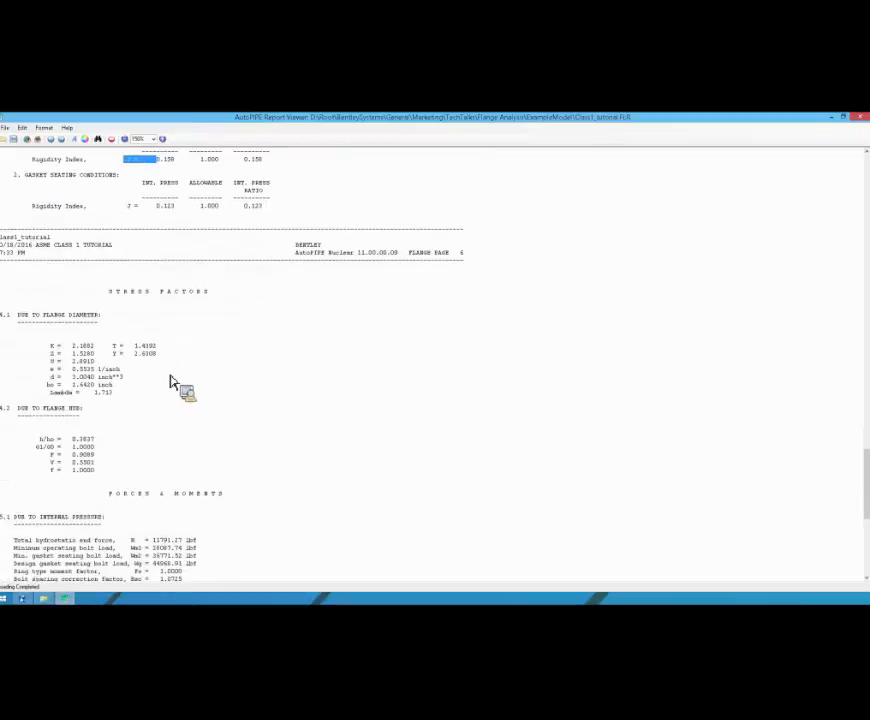
pyautogui.scroll(-1, 181, 381)
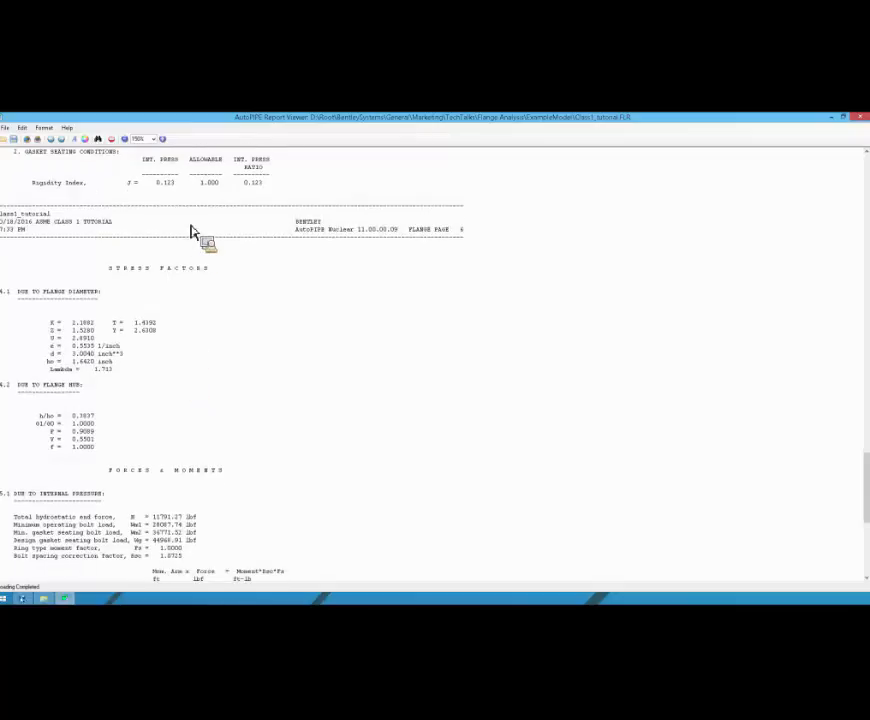
pyautogui.scroll(-4, 132, 330)
pyautogui.moveTo(48, 229); pyautogui.dragTo(170, 283)
pyautogui.click(170, 285)
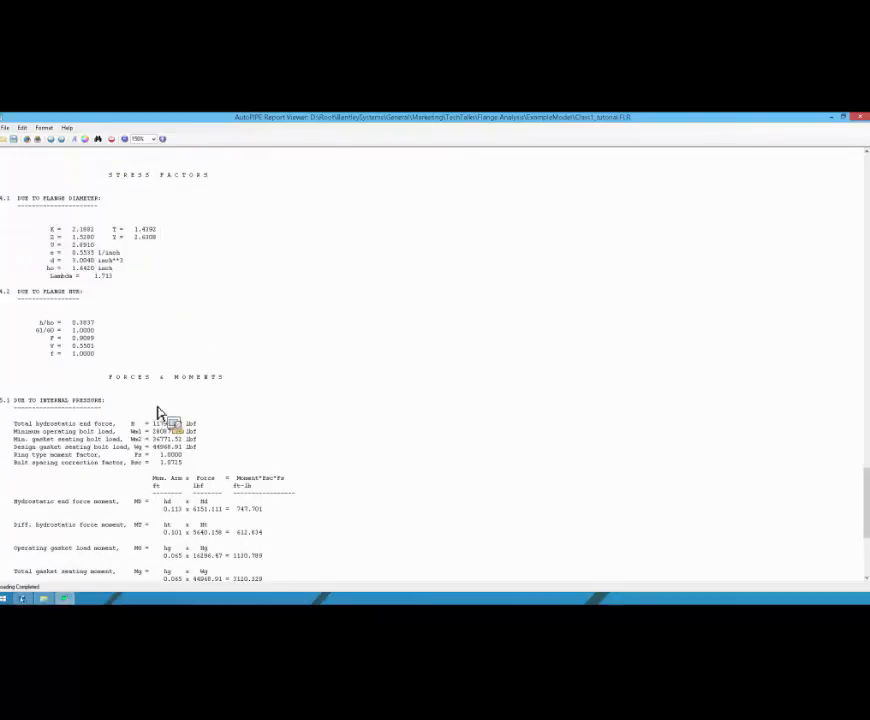
# Step: Examine the forces and moments due to internal pressure, including the hydrostatic end force moment and the total operating moment
pyautogui.scroll(-3, 161, 415)
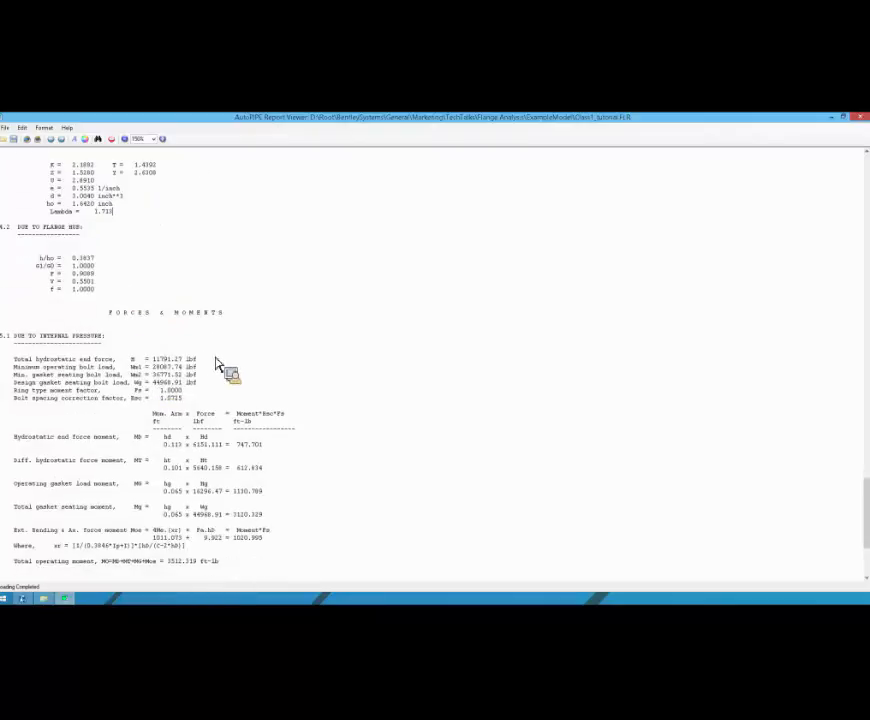
pyautogui.scroll(-2, 230, 362)
pyautogui.scroll(-3, 111, 305)
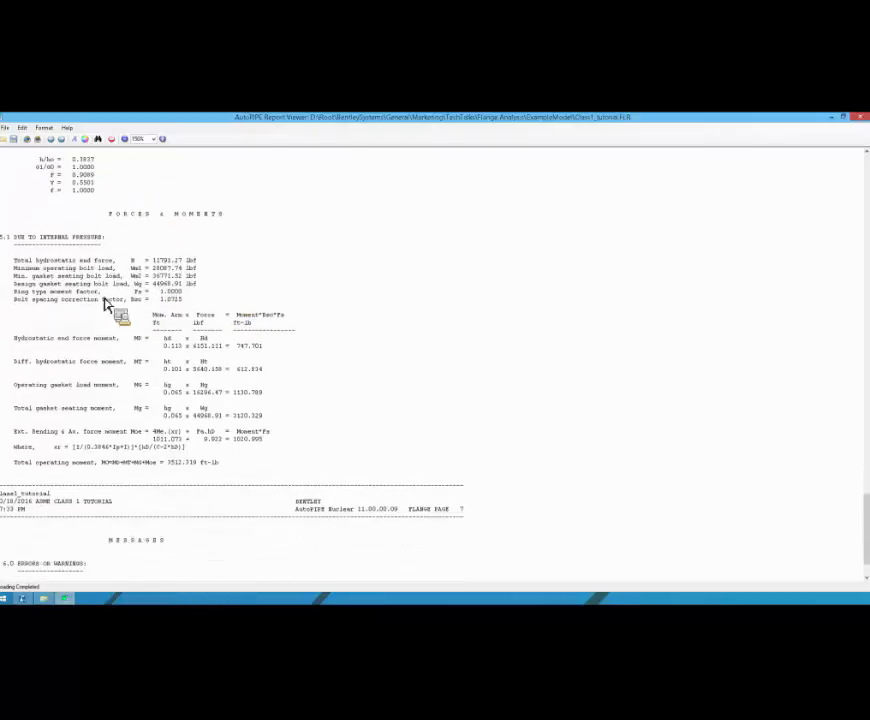
pyautogui.moveTo(15, 296); pyautogui.dragTo(164, 294)
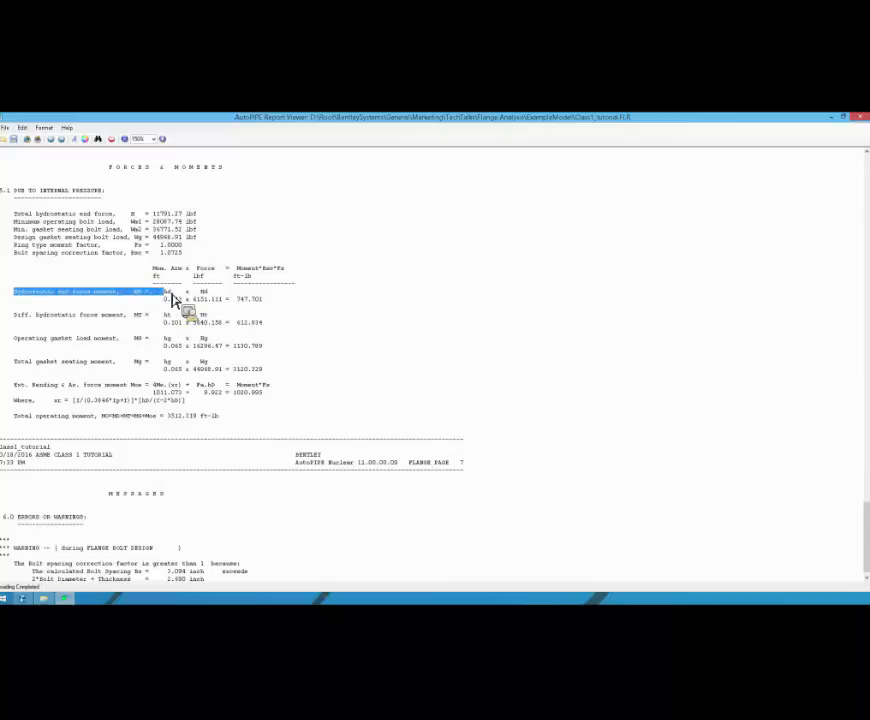
pyautogui.click(191, 294)
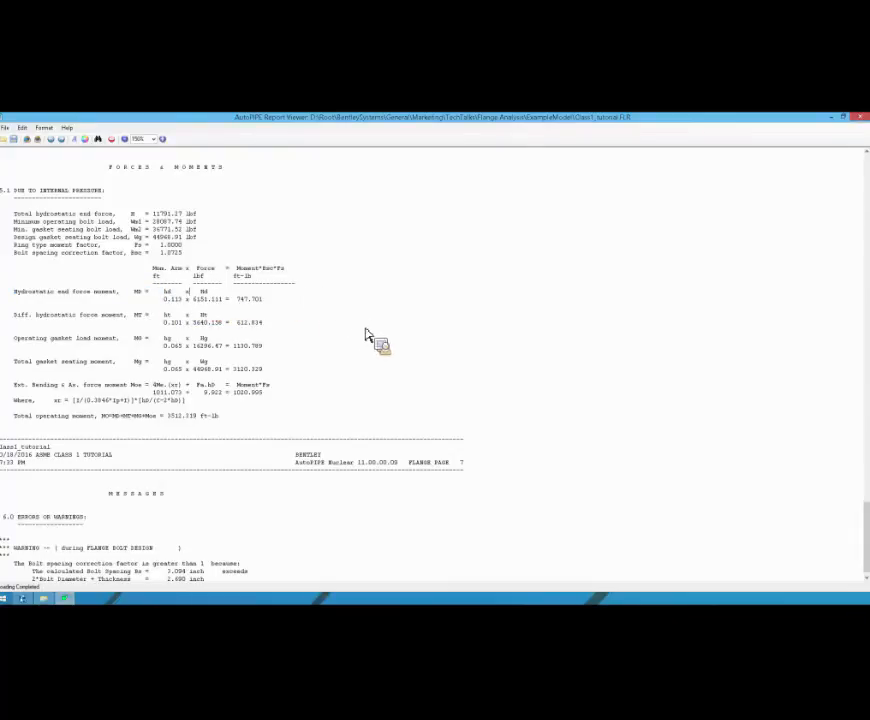
pyautogui.scroll(-1, 409, 381)
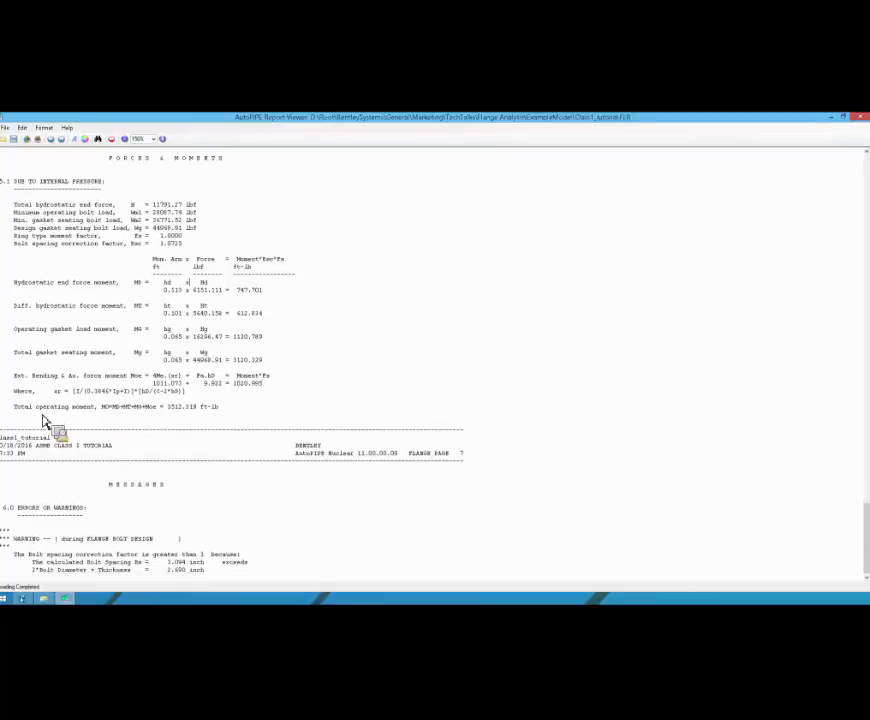
pyautogui.moveTo(18, 410); pyautogui.dragTo(237, 414)
pyautogui.click(237, 414)
# Step: Check the errors or warnings section at the end of the flange report, and close the report
pyautogui.moveTo(22, 510); pyautogui.dragTo(42, 515)
pyautogui.click(96, 512)
pyautogui.click(45, 513)
pyautogui.moveTo(866, 547); pyautogui.dragTo(862, 130)
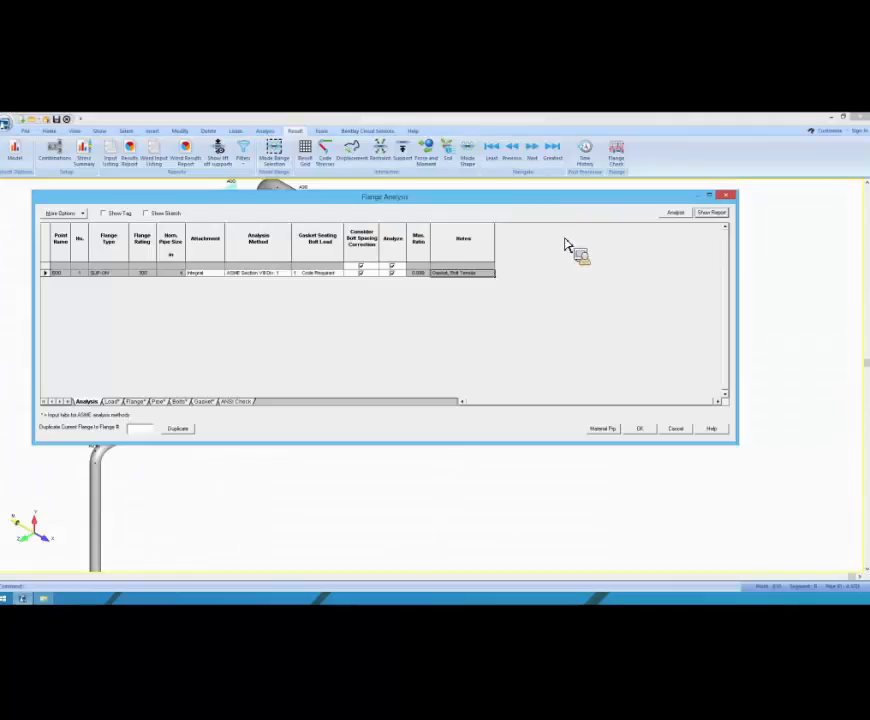
# Step: Switch to the AutoPIPE CONNECT v11 program data folder in File Explorer and open asme2010.mdb in Access
pyautogui.moveTo(371, 200); pyautogui.dragTo(424, 230)
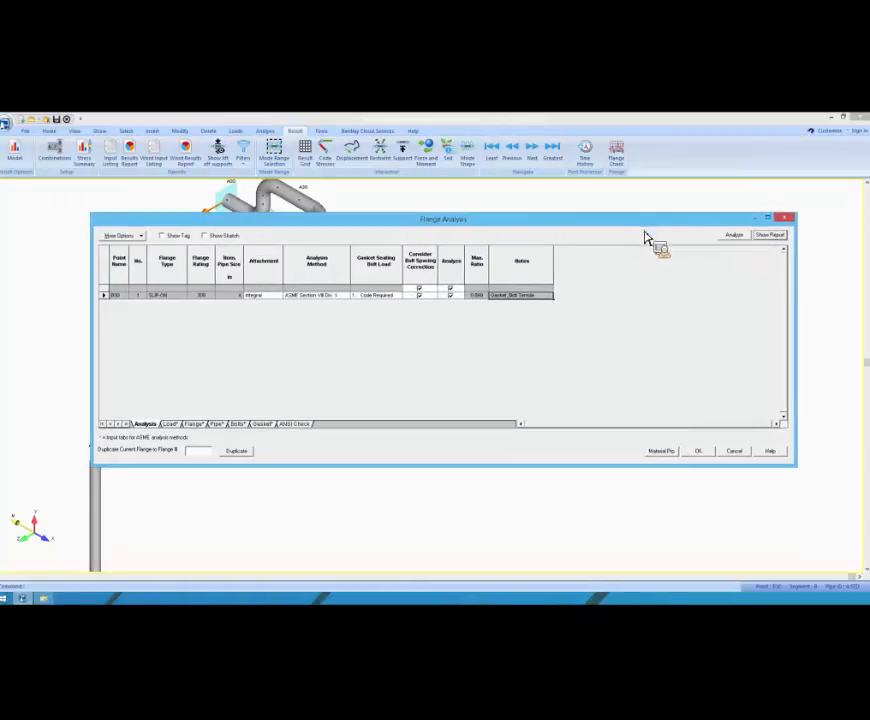
pyautogui.click(627, 121)
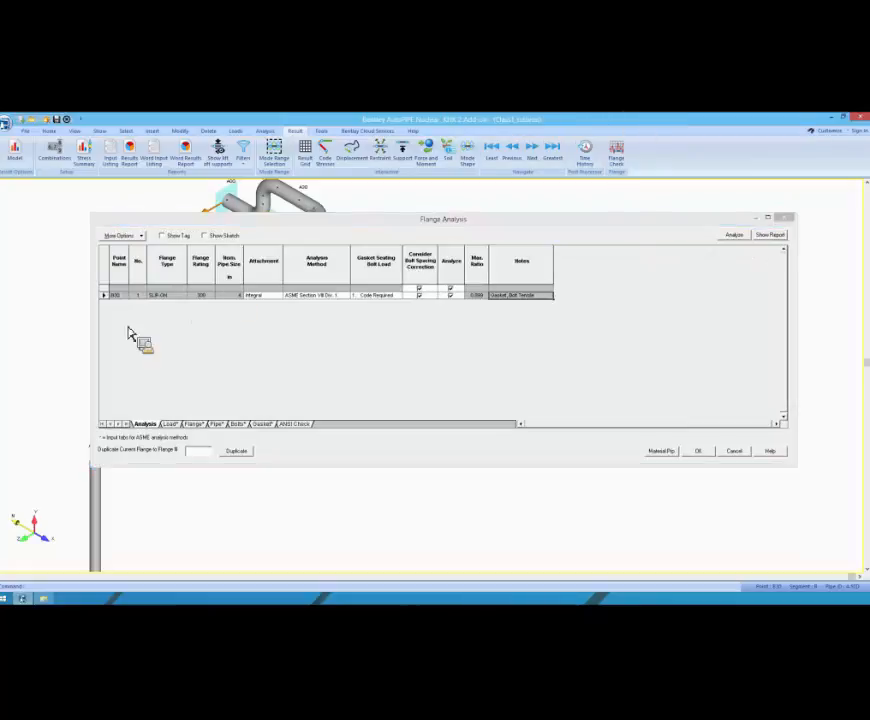
pyautogui.hotkey('alt', 'Tab')
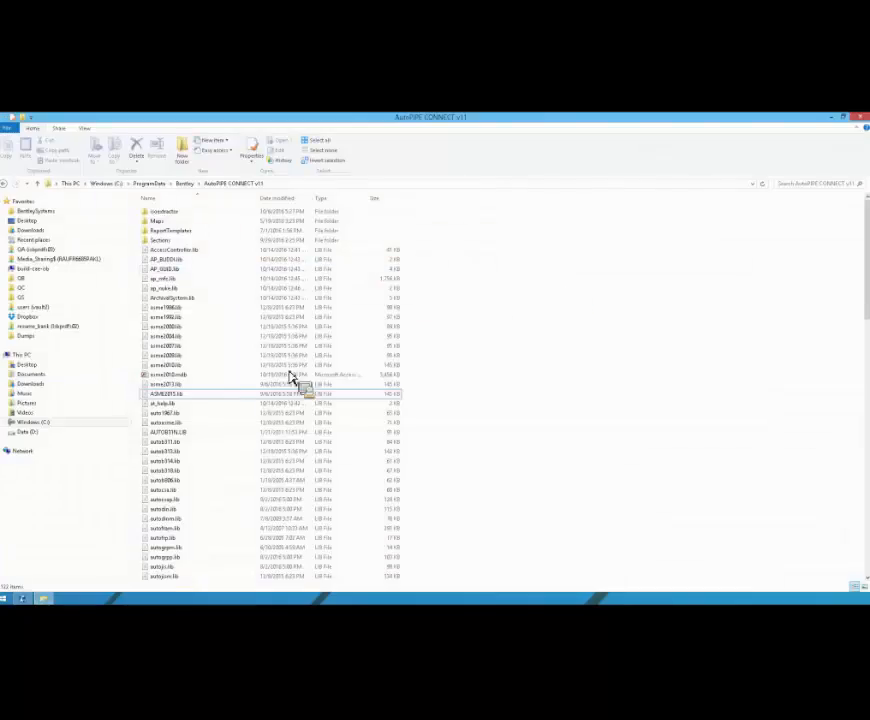
pyautogui.click(192, 375)
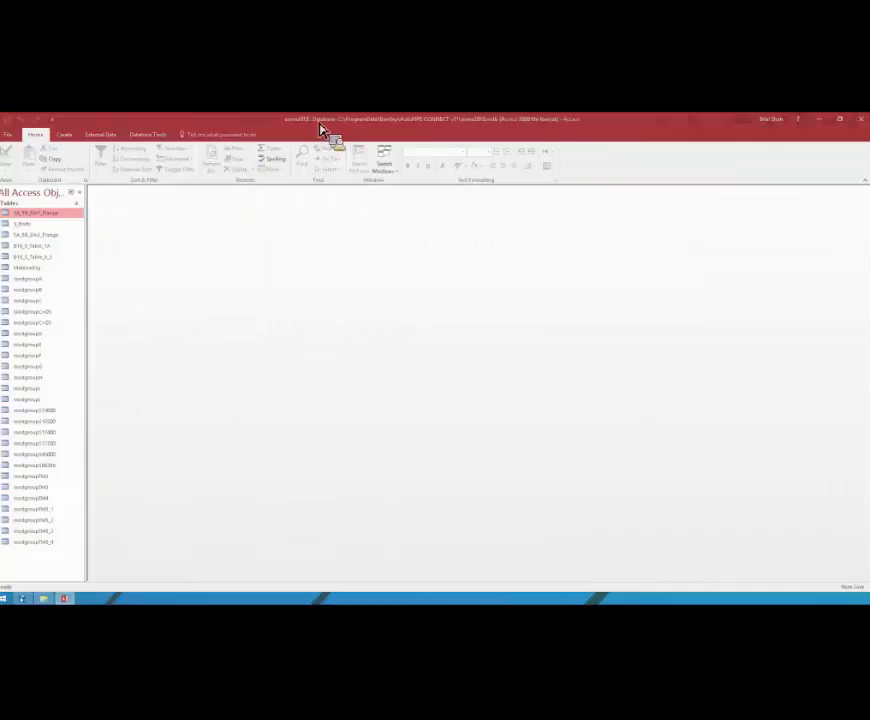
# Step: Open the SA_SB_Div1_Flange table and change the last record's codeid to SB-TechTalk
pyautogui.moveTo(511, 352); pyautogui.dragTo(586, 298)
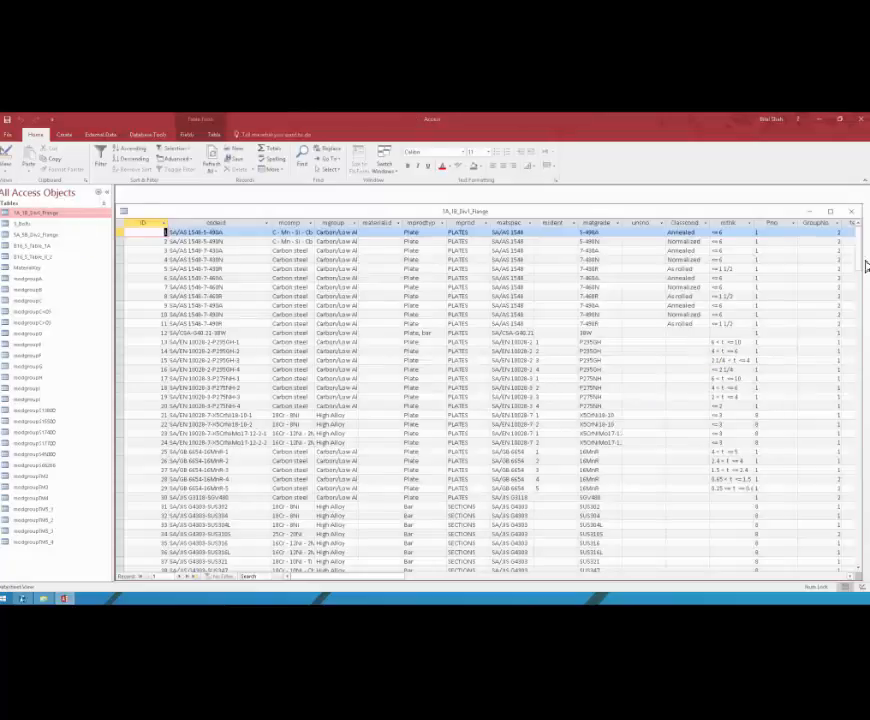
pyautogui.scroll(-5, 866, 265)
pyautogui.moveTo(866, 310); pyautogui.dragTo(862, 552)
pyautogui.moveTo(866, 487); pyautogui.dragTo(863, 566)
pyautogui.moveTo(862, 352); pyautogui.dragTo(862, 568)
pyautogui.scroll(3, 430, 375)
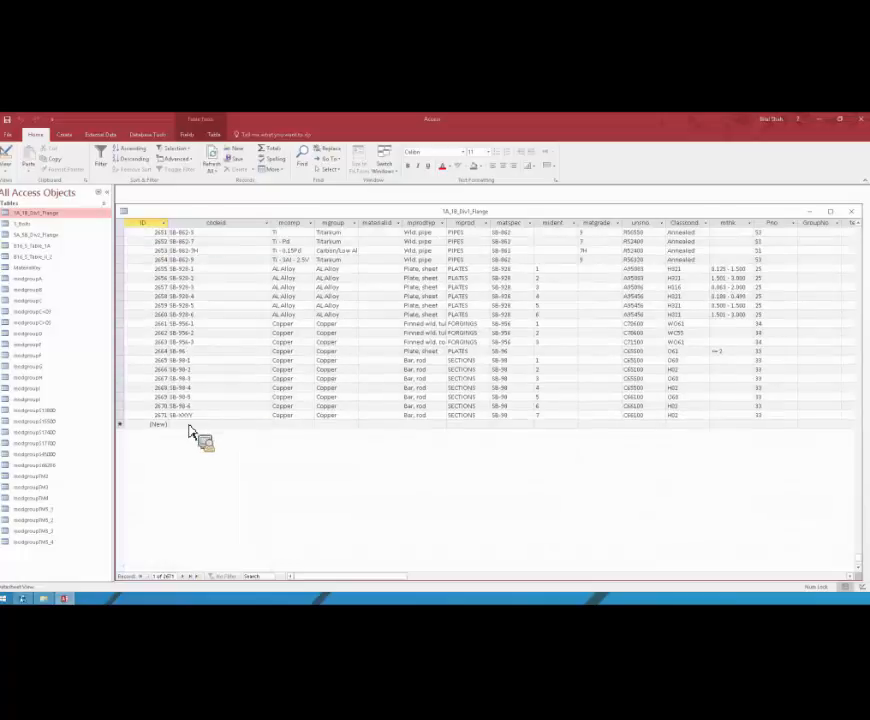
pyautogui.click(199, 417)
pyautogui.doubleClick(184, 417)
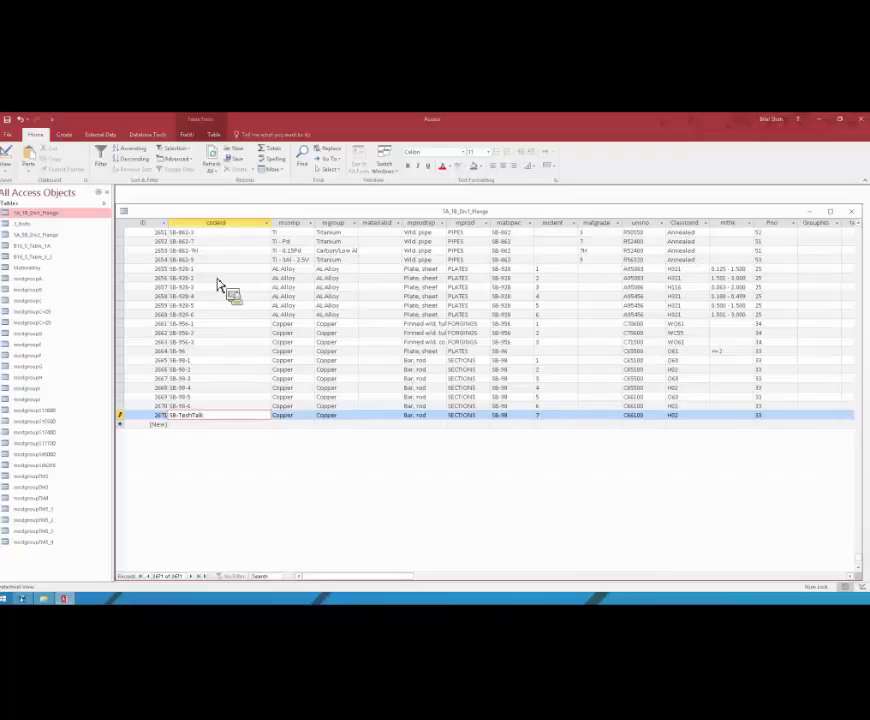
# Step: Set the d_20 allowable stress of the SB-TechTalk record to 22
pyautogui.press('Tab')
pyautogui.hotkey('shift', 'Tab')
pyautogui.press('Tab')
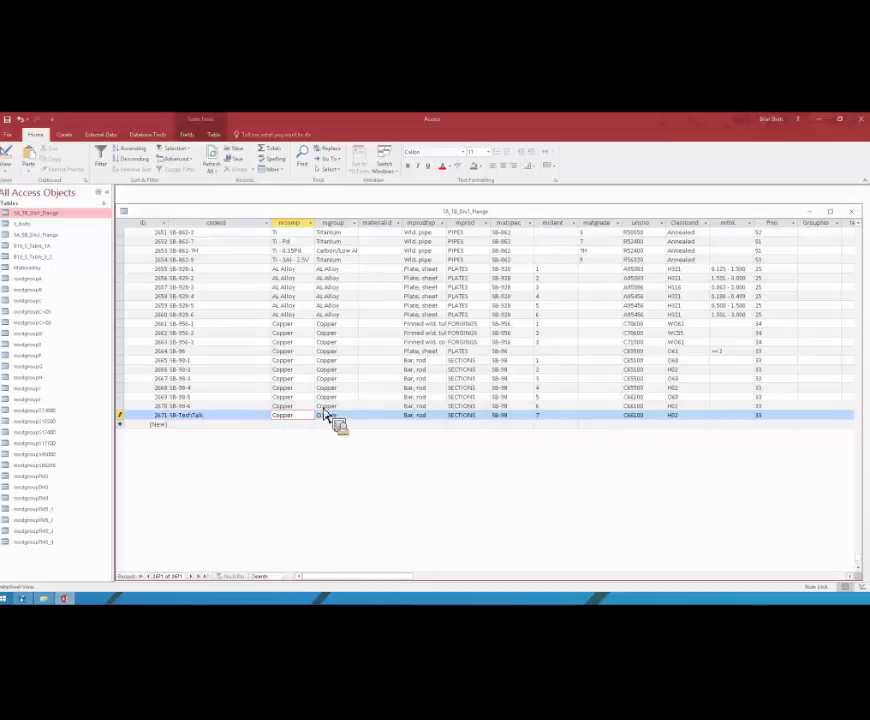
pyautogui.press('Tab')
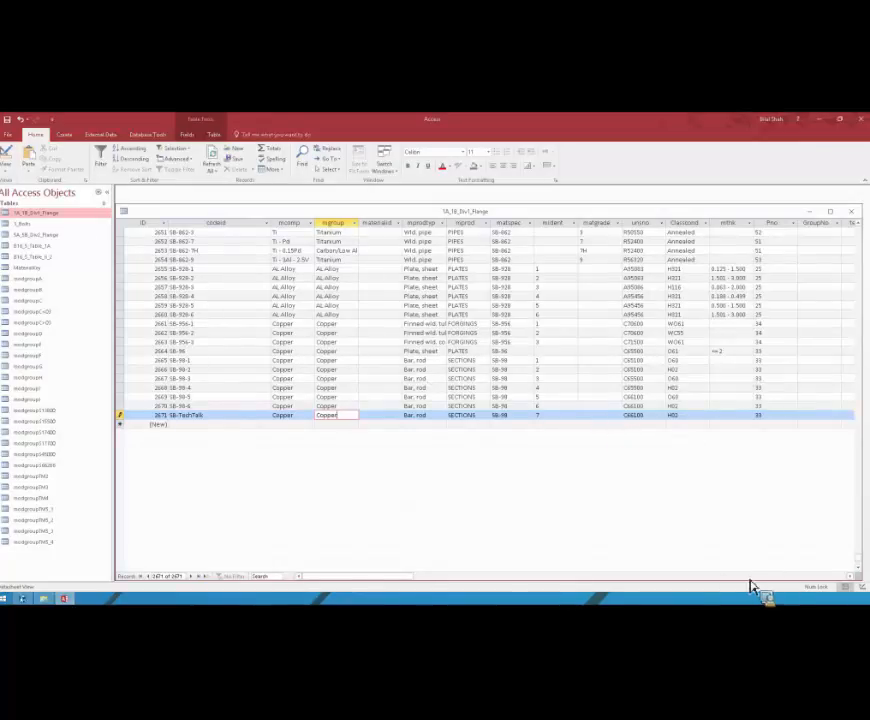
pyautogui.moveTo(395, 576); pyautogui.dragTo(515, 579)
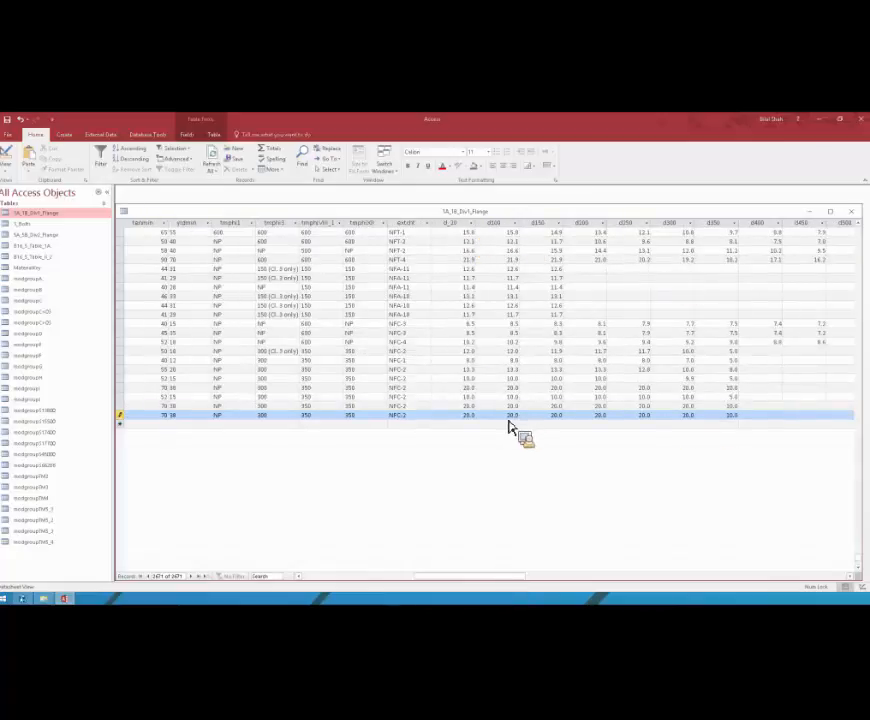
pyautogui.moveTo(519, 417)
pyautogui.mouseDown()
pyautogui.moveTo(466, 418)
pyautogui.moveTo(507, 420)
pyautogui.mouseUp()
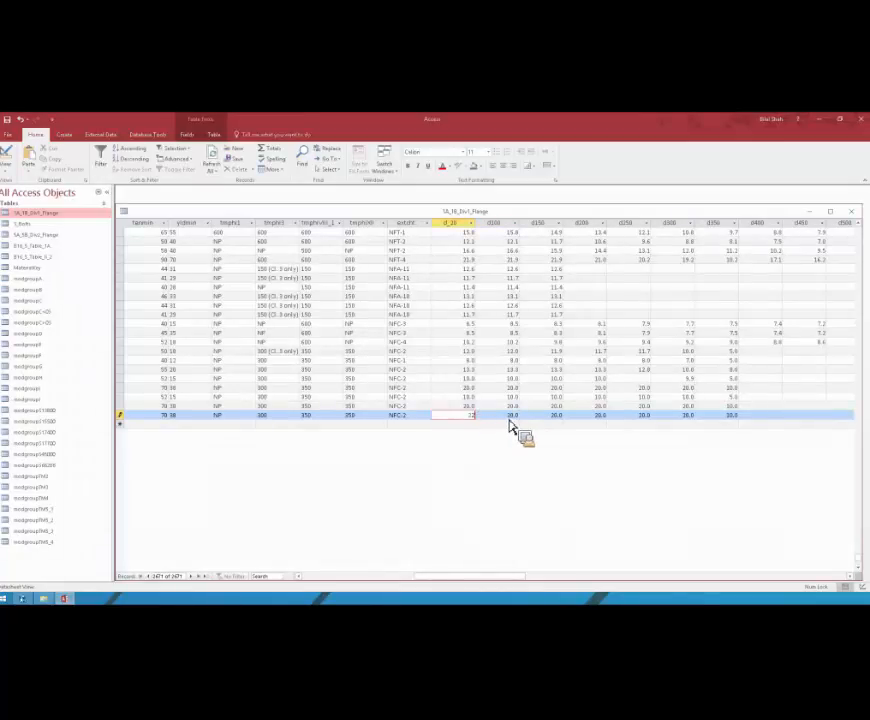
pyautogui.doubleClick(509, 419)
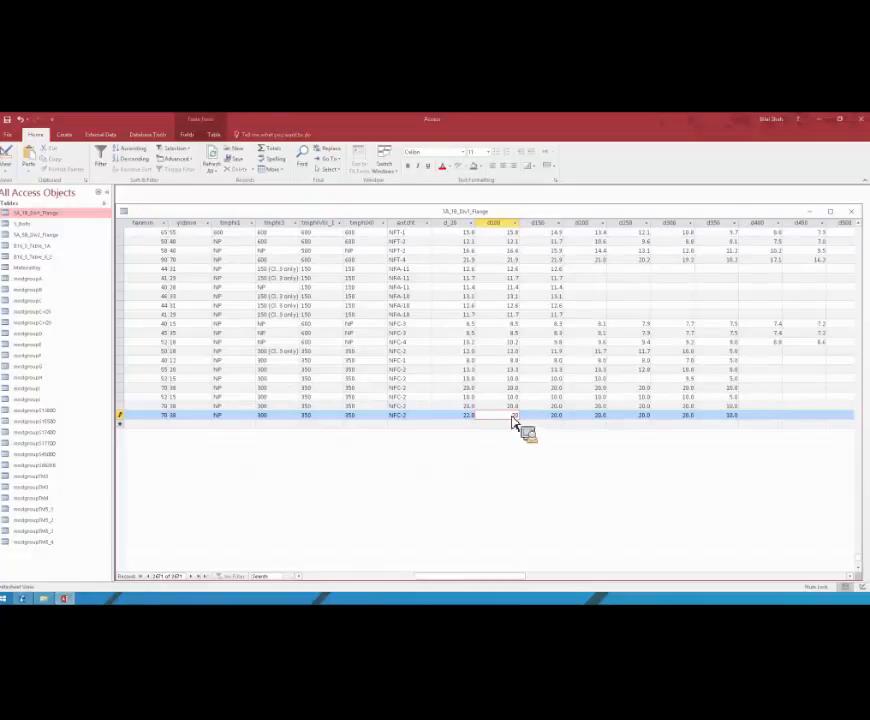
pyautogui.click(559, 417)
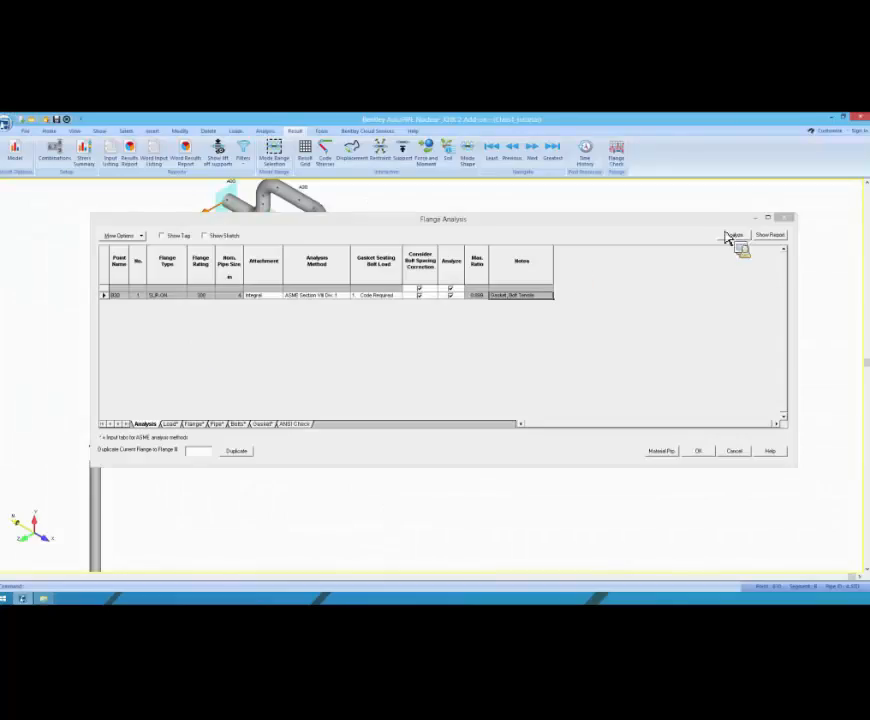
# Step: Switch to AutoPIPE, close and reopen the flange analysis, and open the material selection for the B30 flange
pyautogui.click(789, 218)
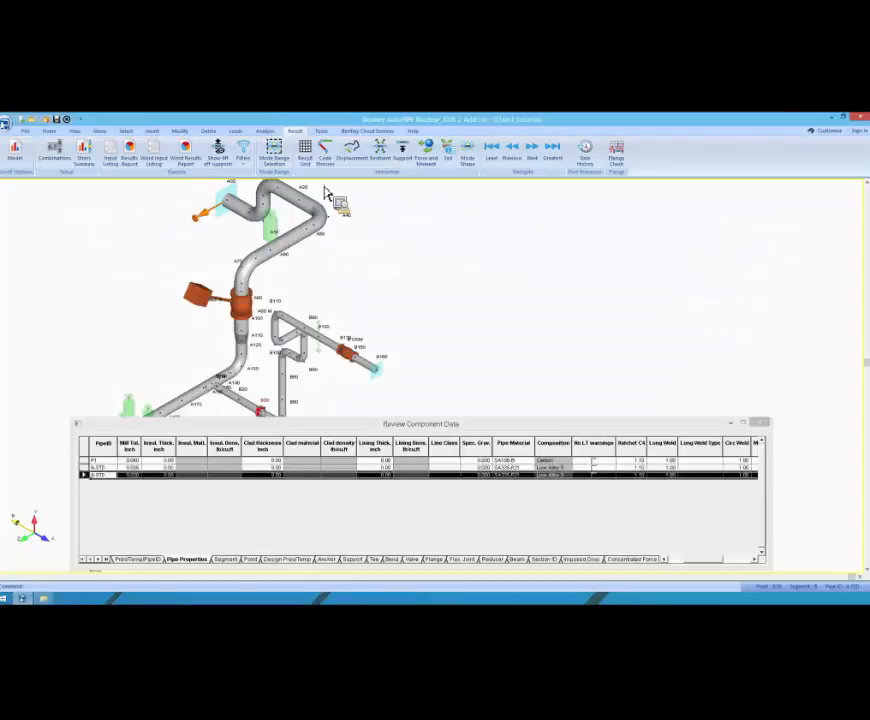
pyautogui.click(622, 158)
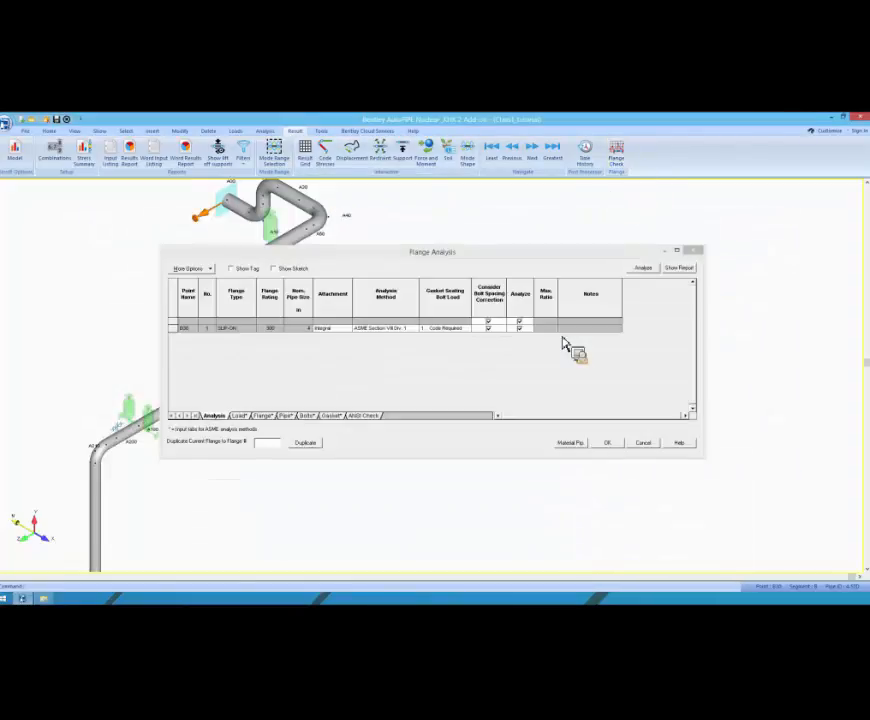
pyautogui.click(262, 415)
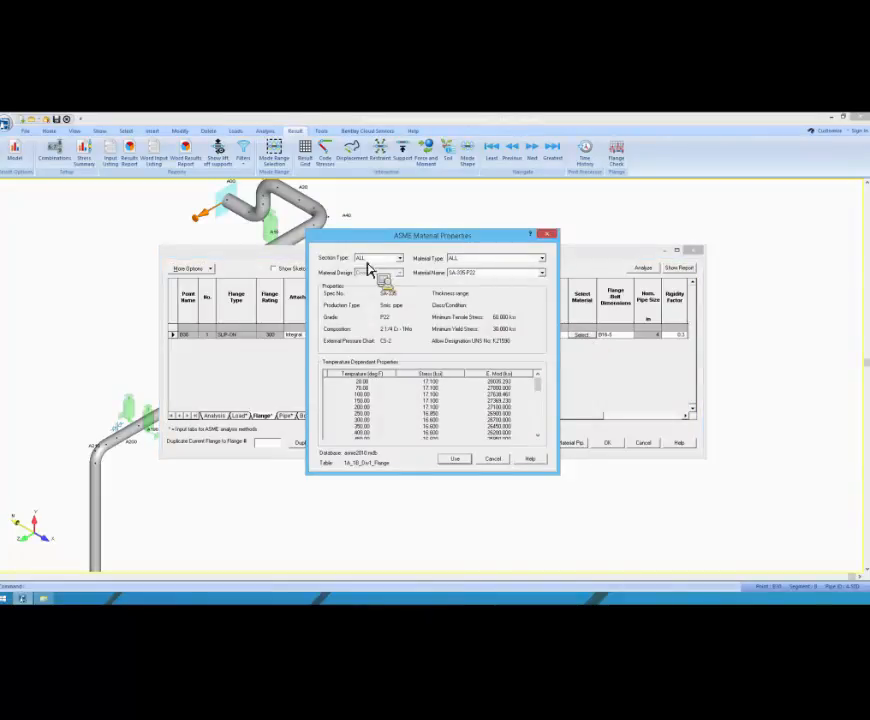
# Step: Filter the ASME materials by section type PLATES and material type Copper, and widen the section type to ALL
pyautogui.click(379, 260)
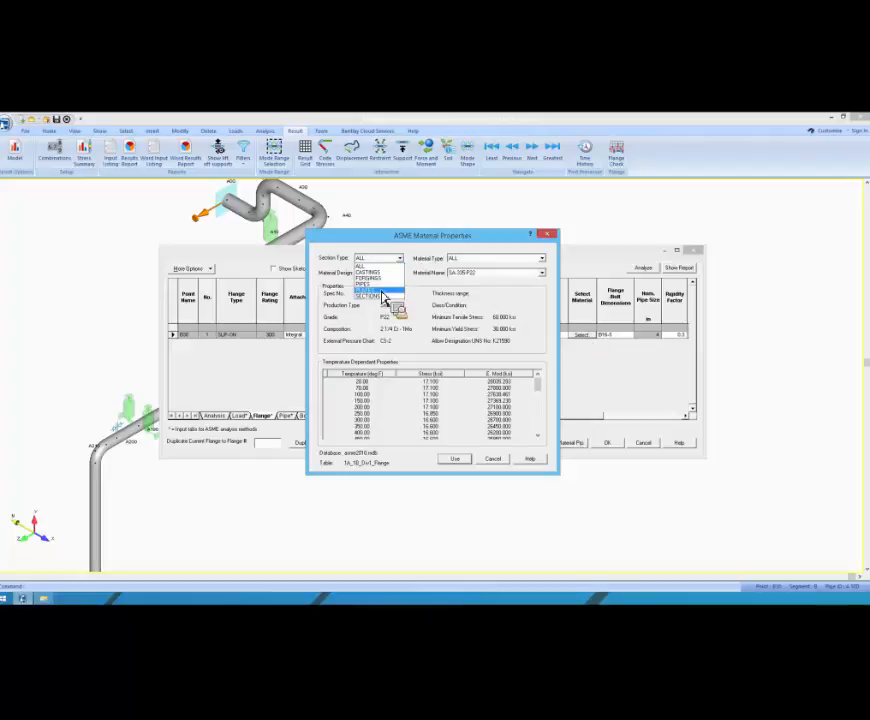
pyautogui.click(382, 291)
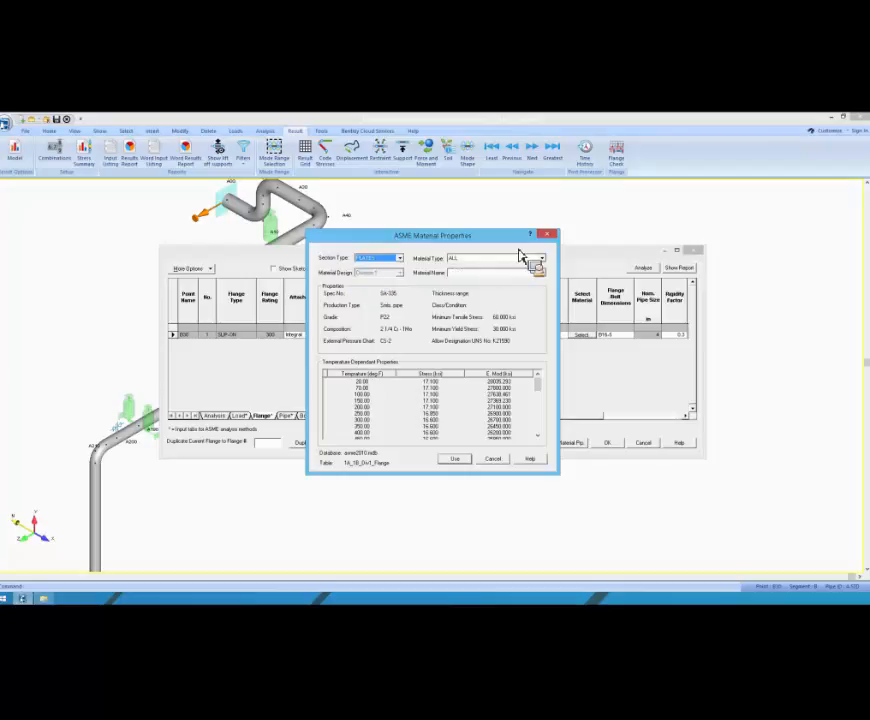
pyautogui.click(509, 261)
pyautogui.click(500, 285)
pyautogui.click(541, 273)
pyautogui.moveTo(543, 288)
pyautogui.mouseDown()
pyautogui.moveTo(551, 313)
pyautogui.moveTo(546, 367)
pyautogui.moveTo(546, 290)
pyautogui.mouseUp()
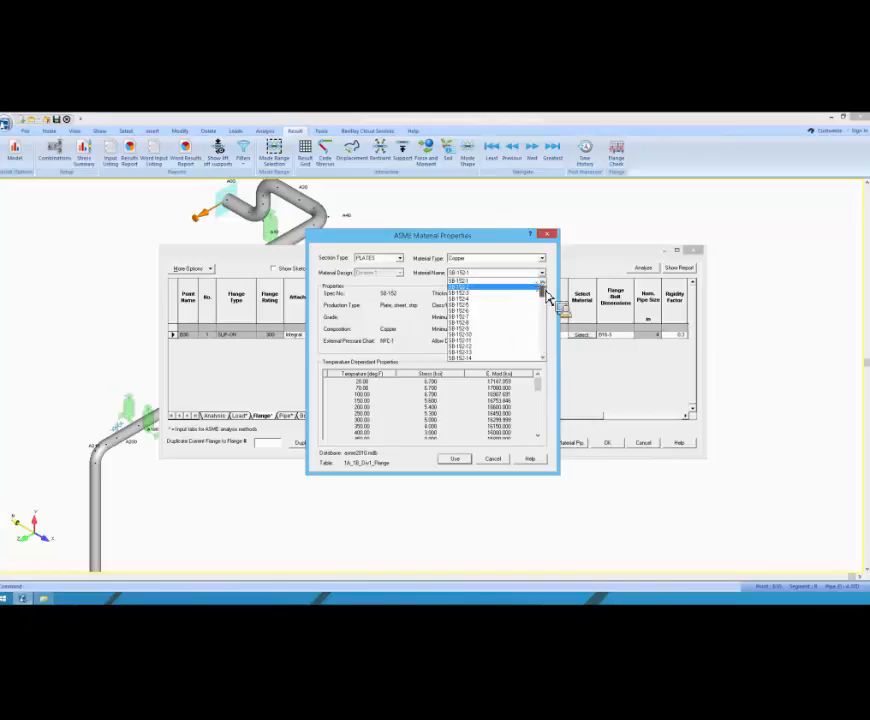
pyautogui.click(392, 261)
pyautogui.click(392, 261)
pyautogui.click(390, 267)
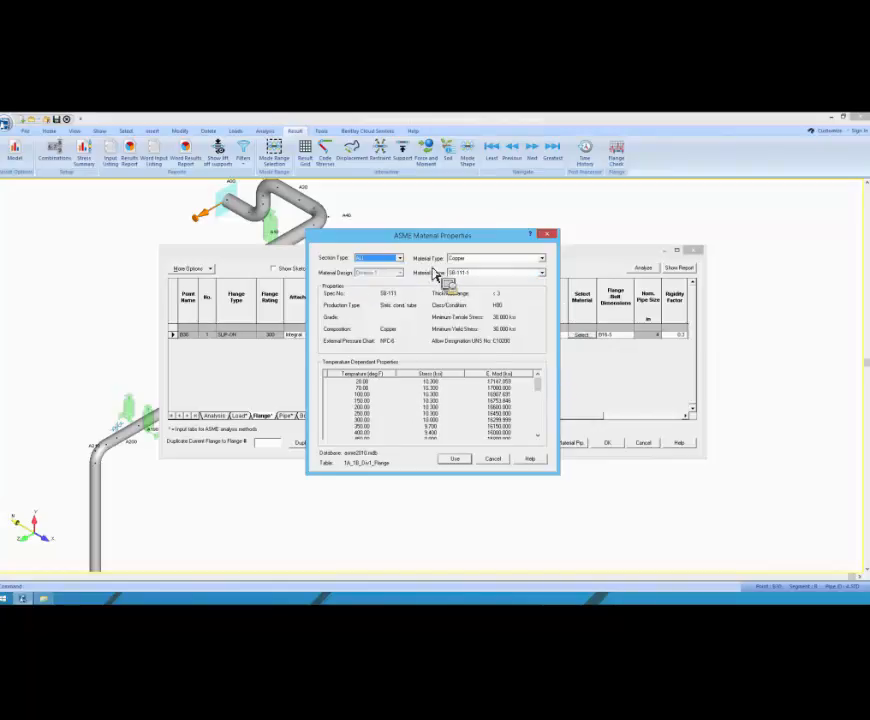
# Step: Pick SB-TechTalk as the material name, check its temperature-dependent stresses, and close the material properties without applying it
pyautogui.click(541, 273)
pyautogui.moveTo(546, 290); pyautogui.dragTo(557, 365)
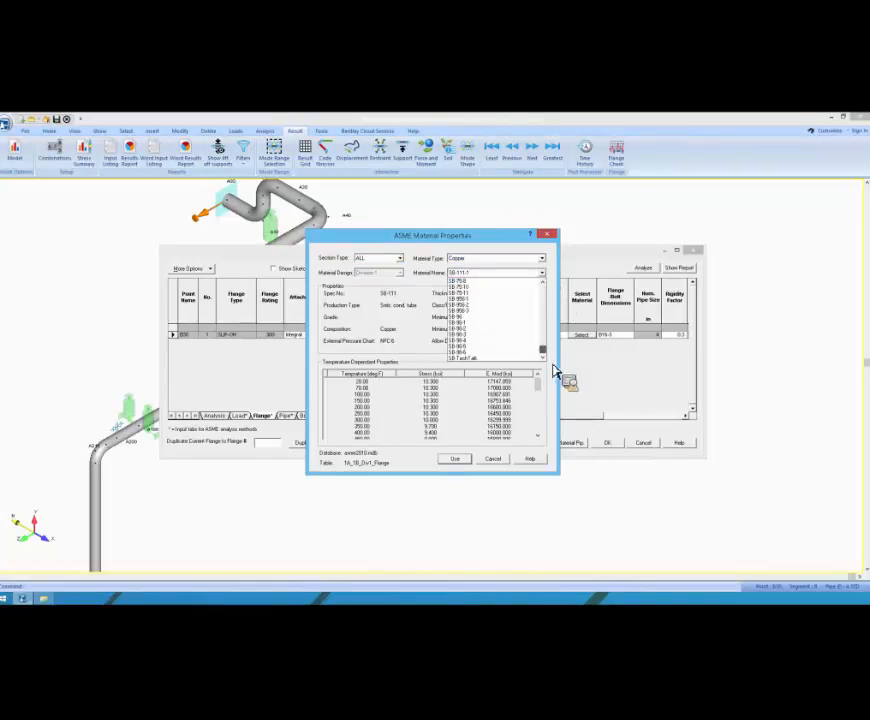
pyautogui.click(475, 360)
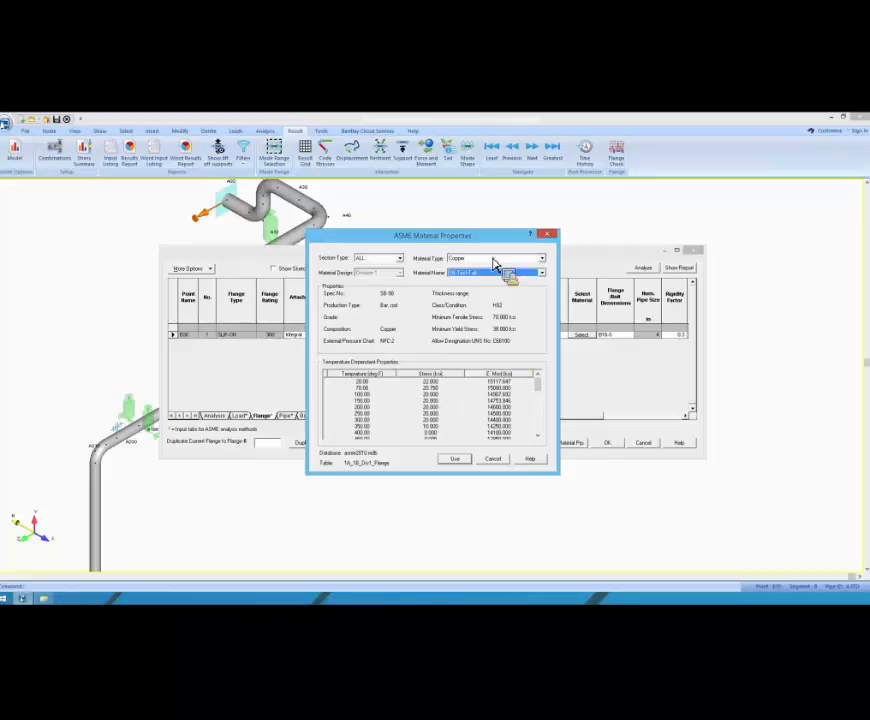
pyautogui.moveTo(405, 244); pyautogui.dragTo(463, 233)
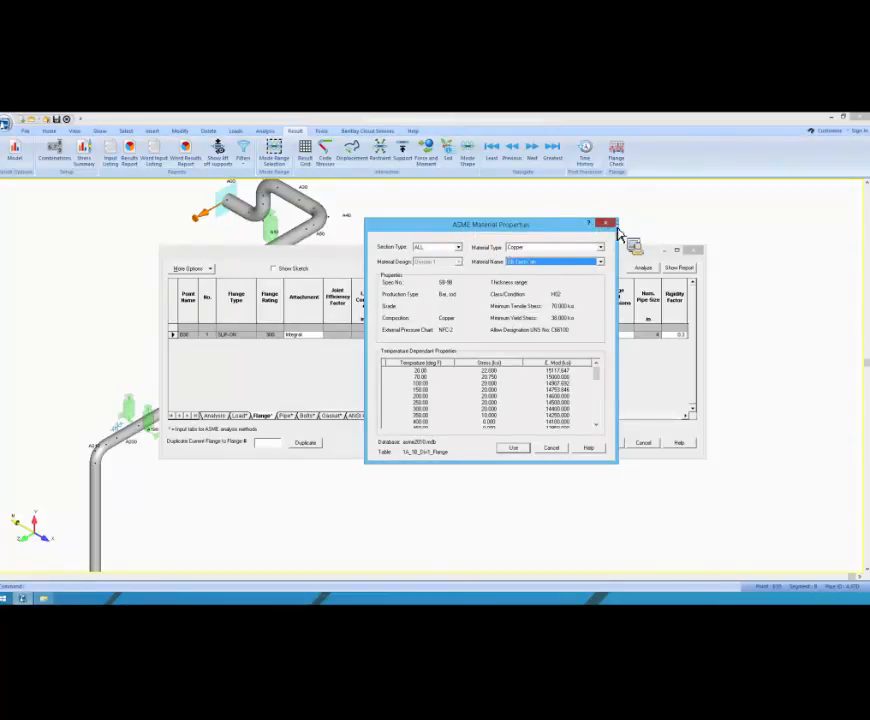
pyautogui.click(607, 225)
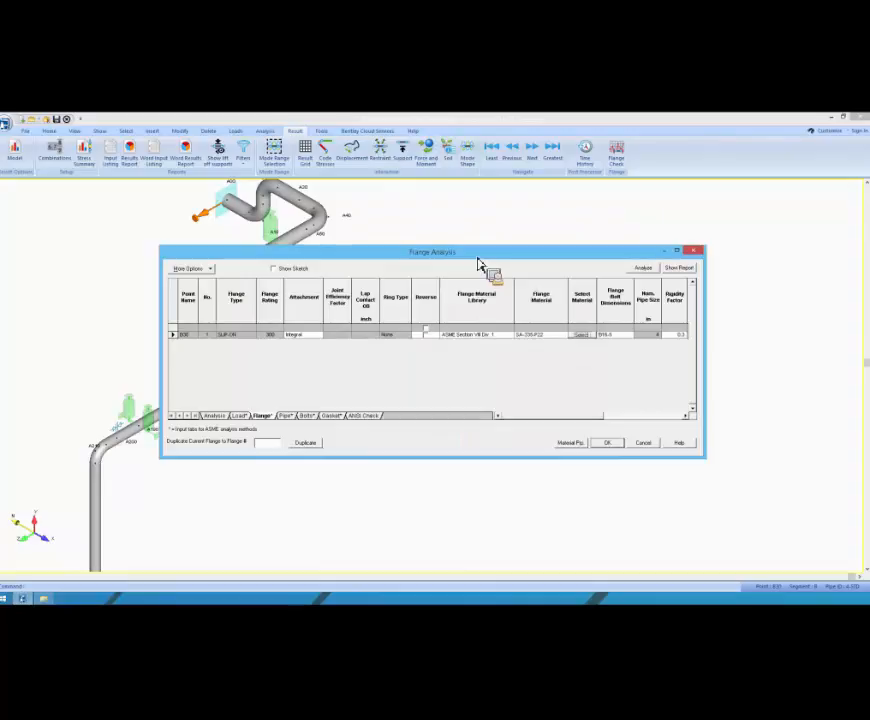